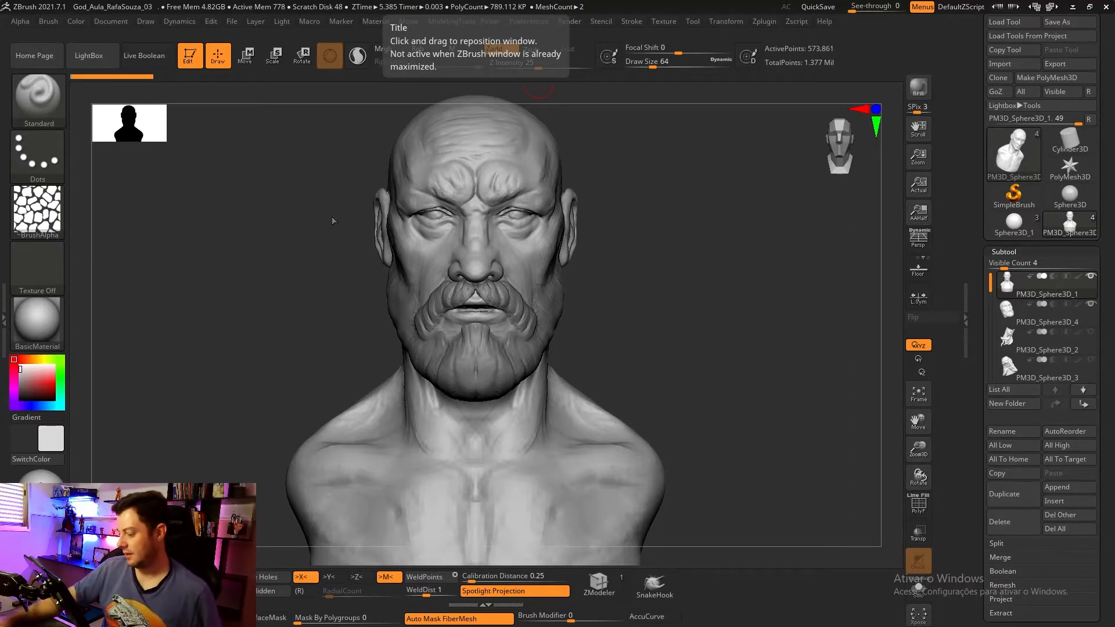
- Hide the beard subtool and inspect the bust's polygroups and wireframe from the side and front
left_click(1090, 304)
mouse_move(710, 307)
left_mouse_down()
mouse_move(678, 304)
mouse_move(724, 316)
mouse_move(679, 323)
mouse_move(699, 325)
left_mouse_up()
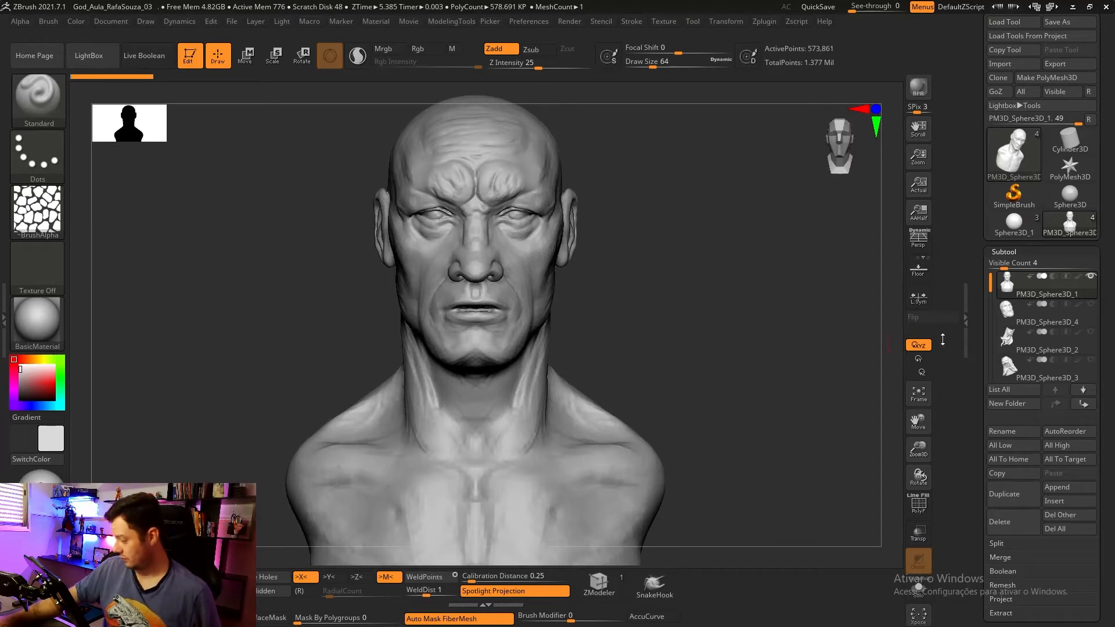
left_click(918, 504)
left_click_drag(769, 419, 704, 393)
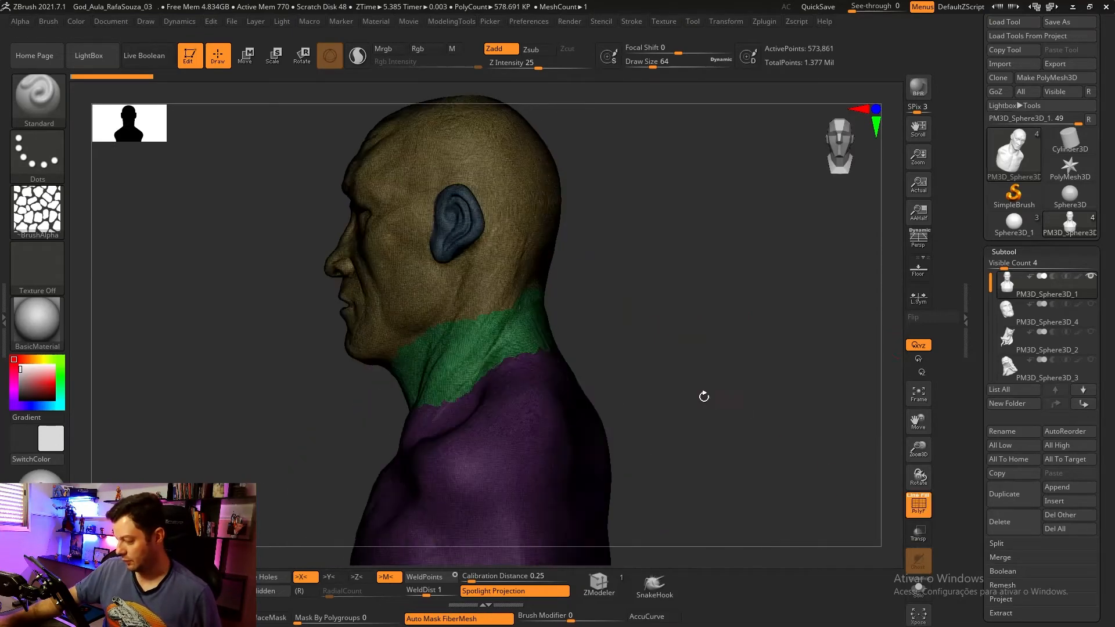
left_click_drag(698, 354, 664, 372)
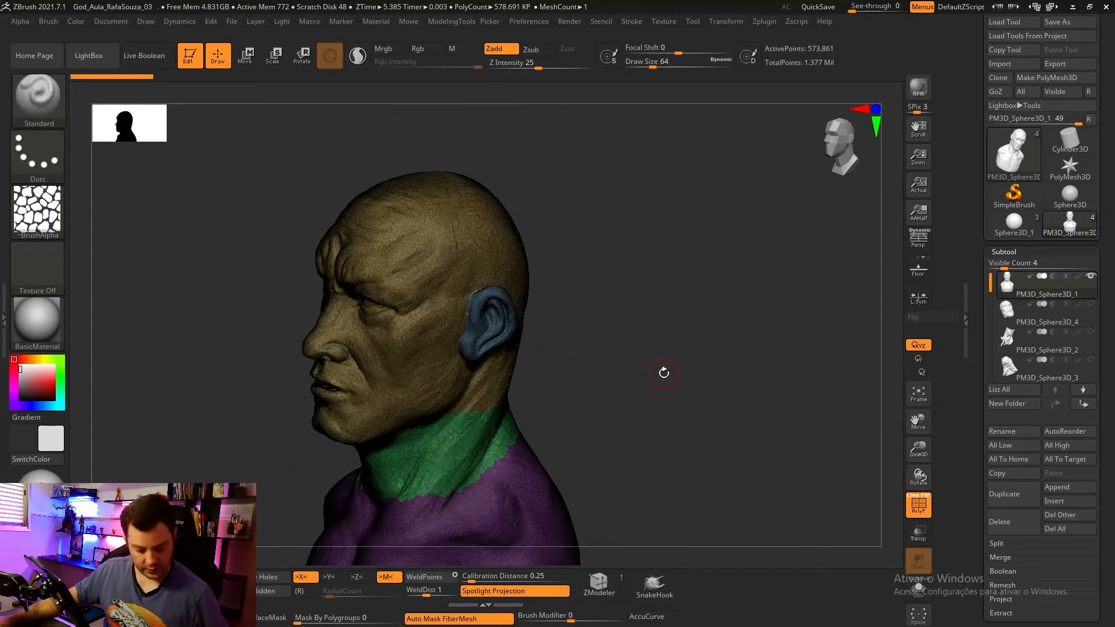
key("space")
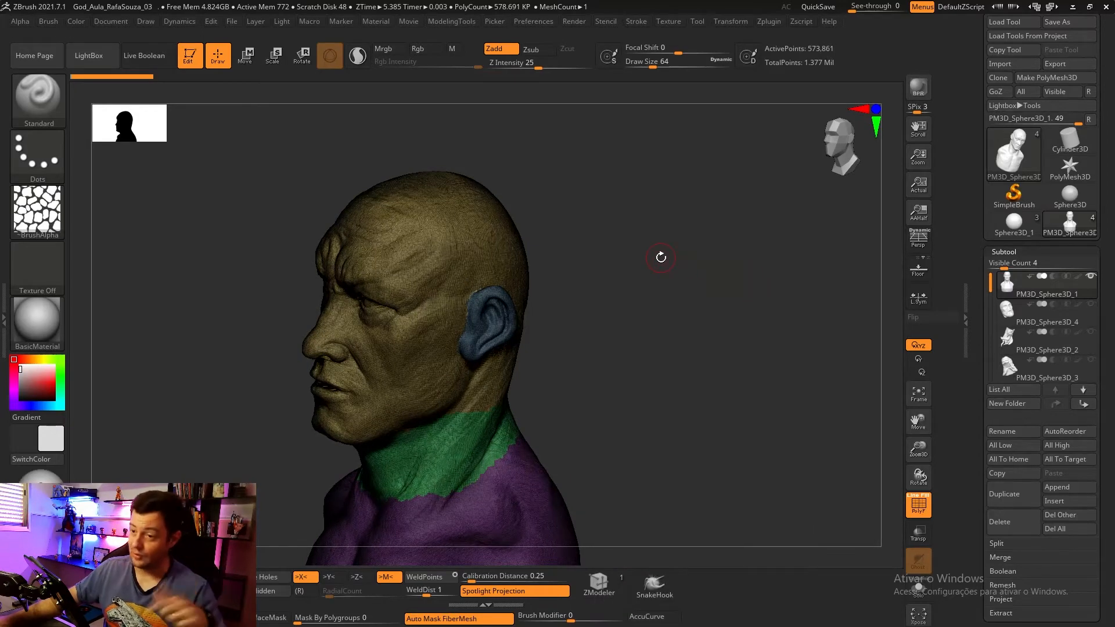
left_click_drag(664, 277, 709, 276, "shift")
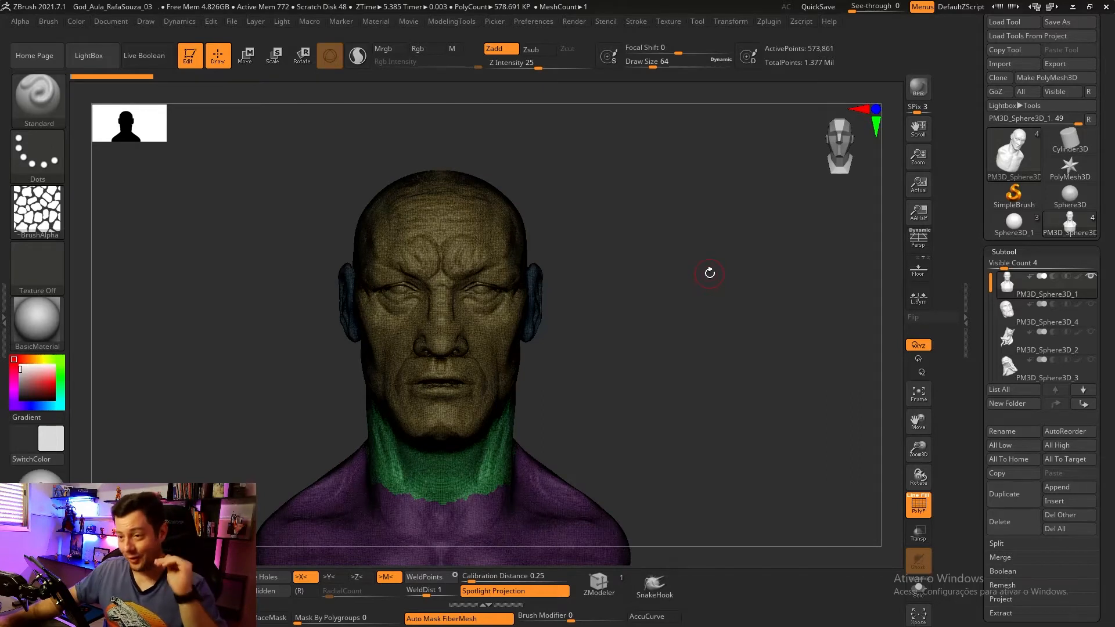
left_click_drag(717, 374, 703, 307)
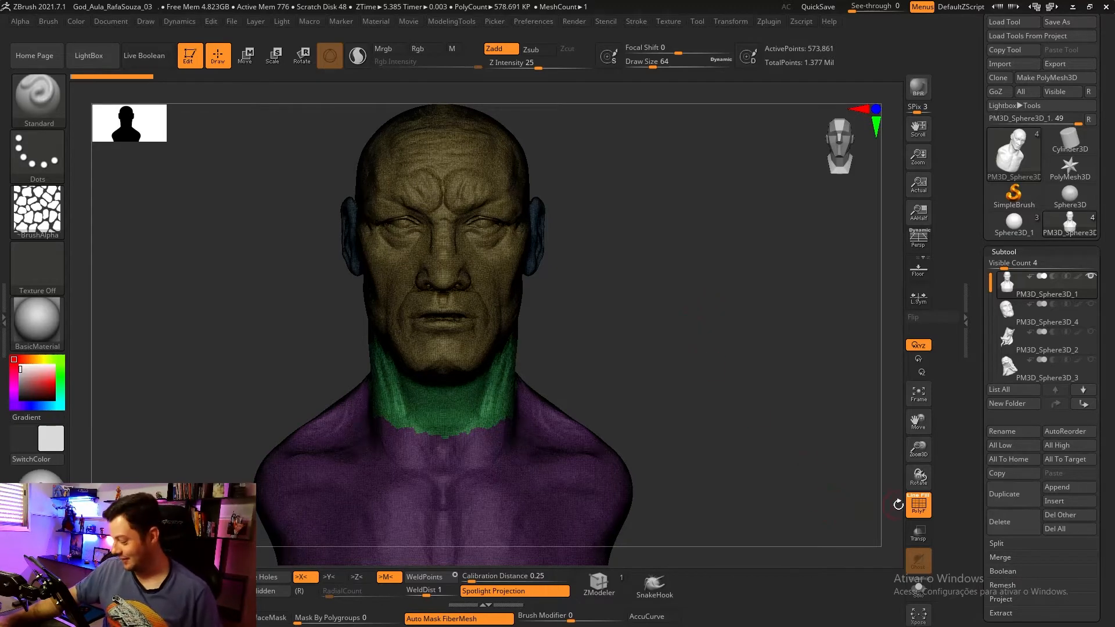
left_click(918, 504)
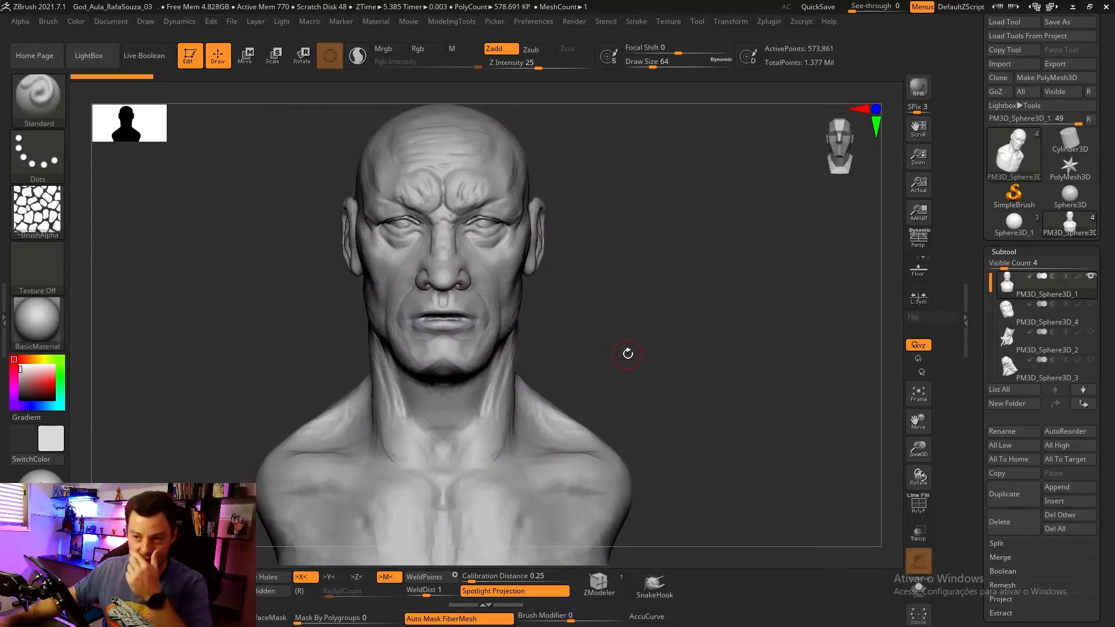
- Duplicate the bust subtool
mouse_move(668, 392)
left_mouse_down()
mouse_move(598, 386)
mouse_move(677, 378)
mouse_move(654, 388)
left_mouse_up()
left_click_drag(672, 351, 650, 343, "alt")
mouse_move(694, 375)
left_mouse_down()
mouse_move(643, 378)
mouse_move(706, 374)
mouse_move(697, 330)
left_mouse_up()
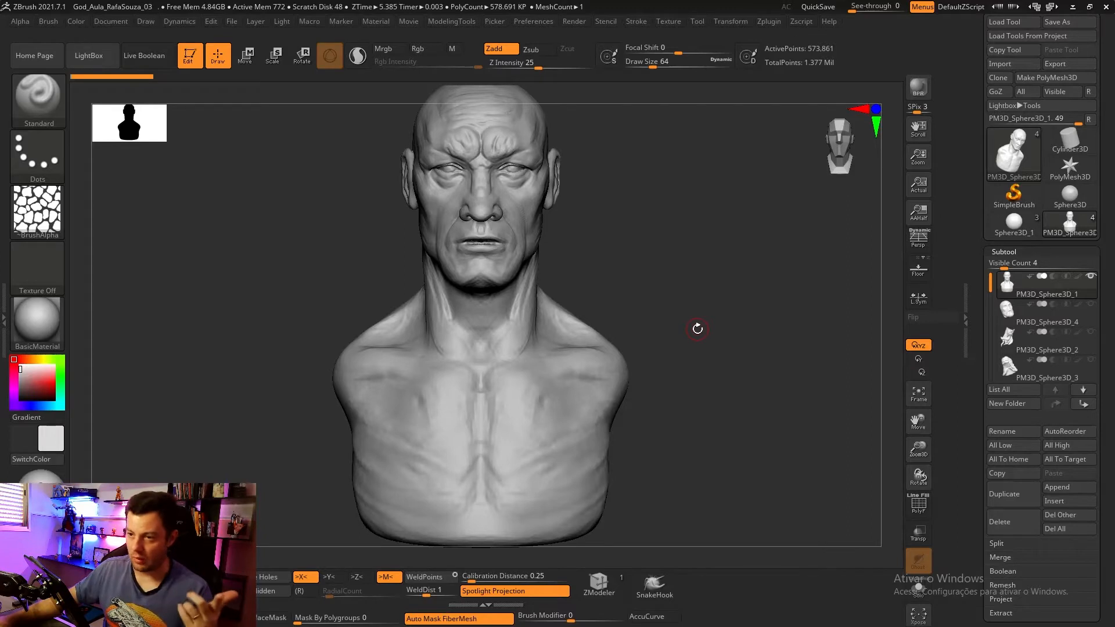
left_click(1013, 494)
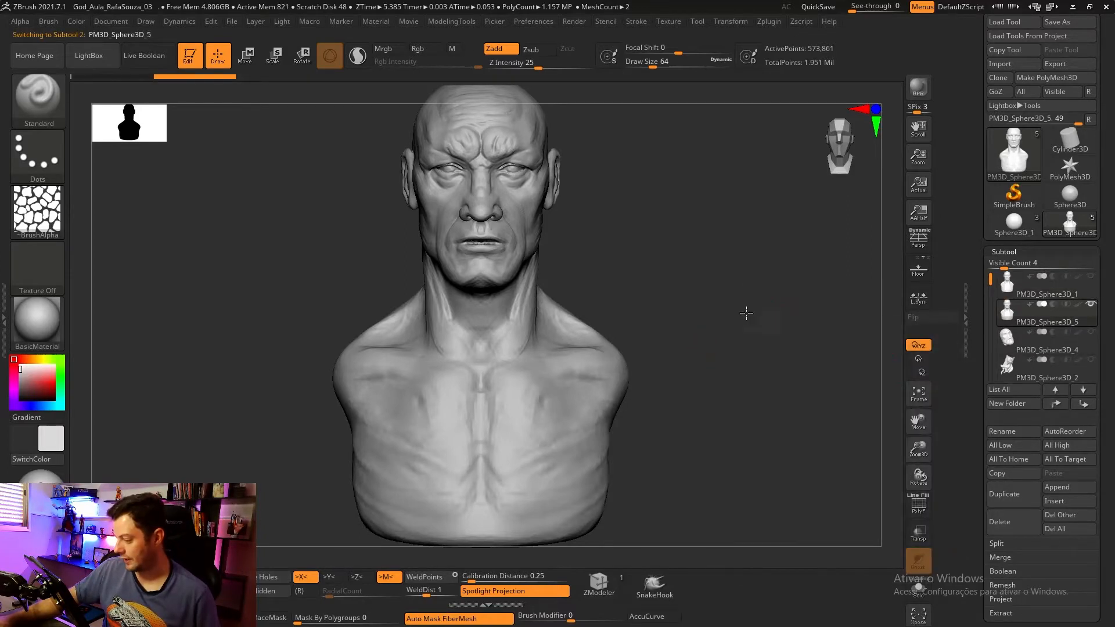
- Show the wireframe on the duplicated bust and retopologize it with ZRemesher
left_click_drag(746, 313, 791, 339, "shift")
left_click_drag(736, 290, 720, 334, "alt")
left_click_drag(720, 334, 739, 276, "alt")
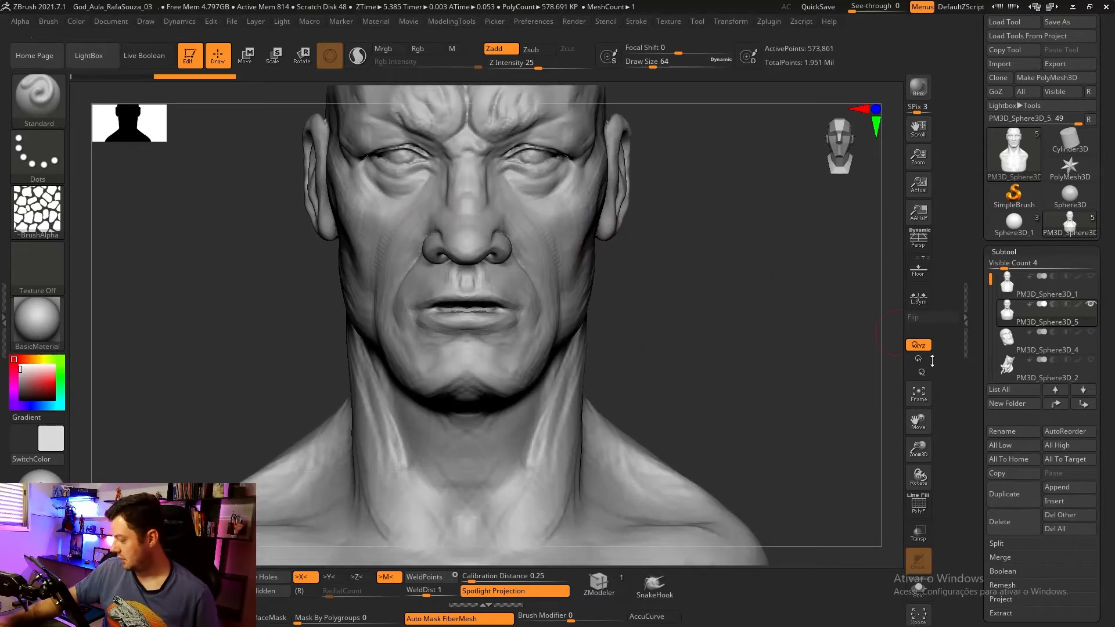
left_click(922, 512)
left_click_drag(976, 479, 980, 388)
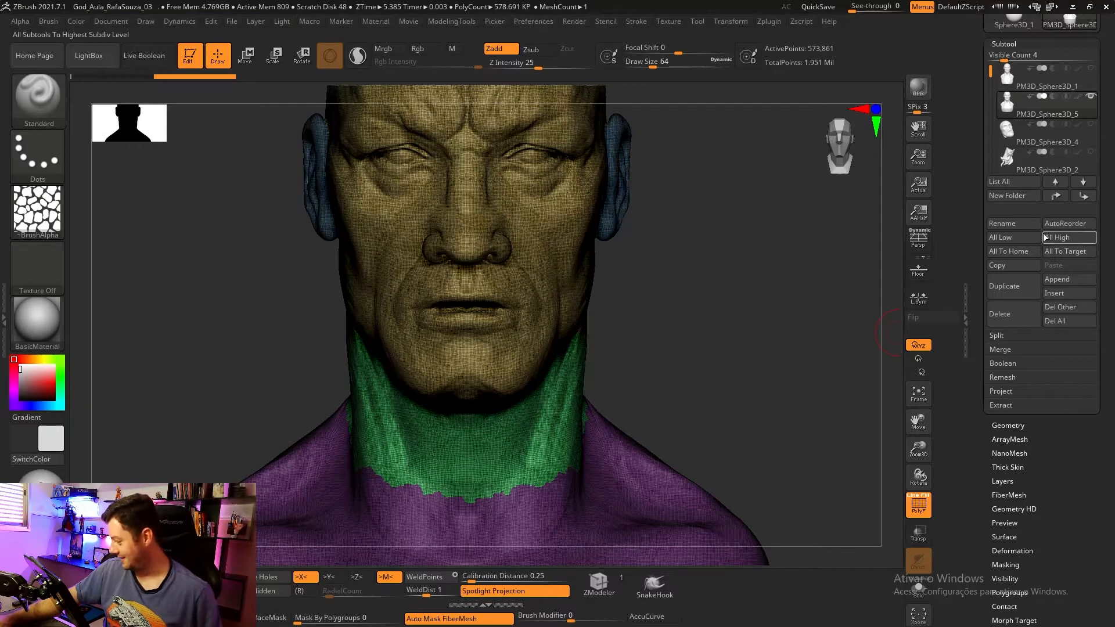
left_click(1013, 426)
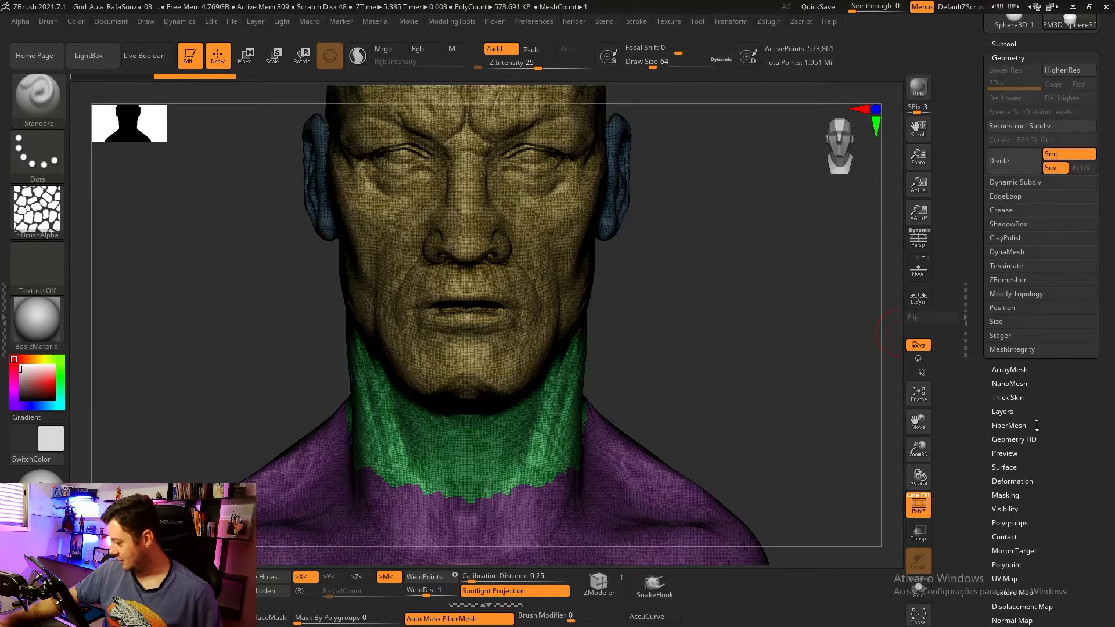
left_click(1020, 280)
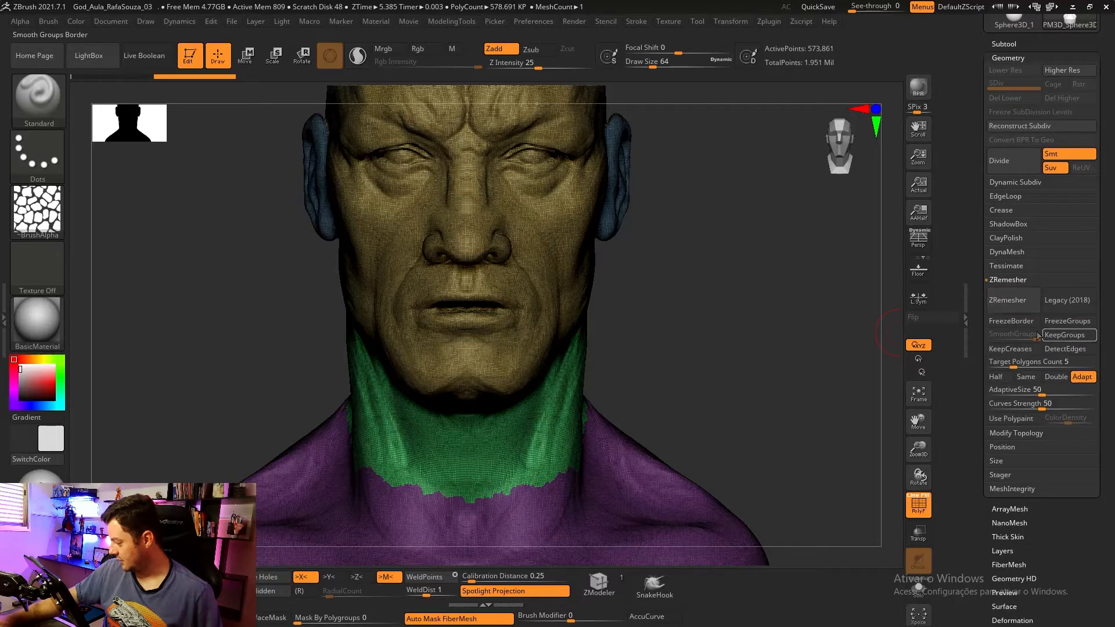
left_click(1012, 302)
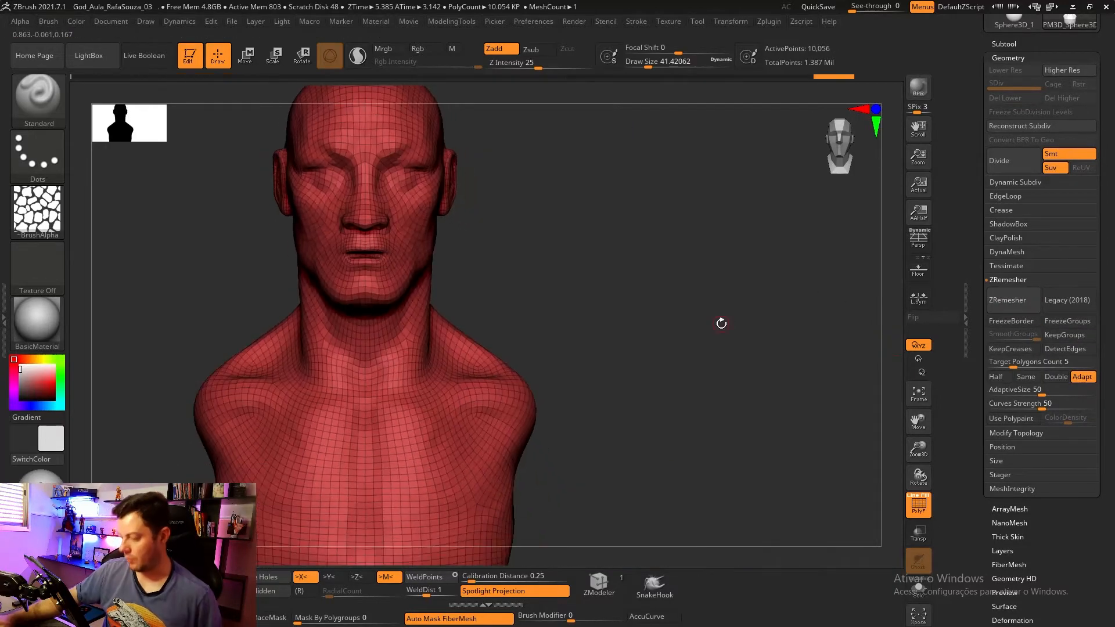
- Make the original bust visible, project its detail onto the remeshed copy with ProjectAll, and hide the original again
left_click_drag(690, 306, 719, 304)
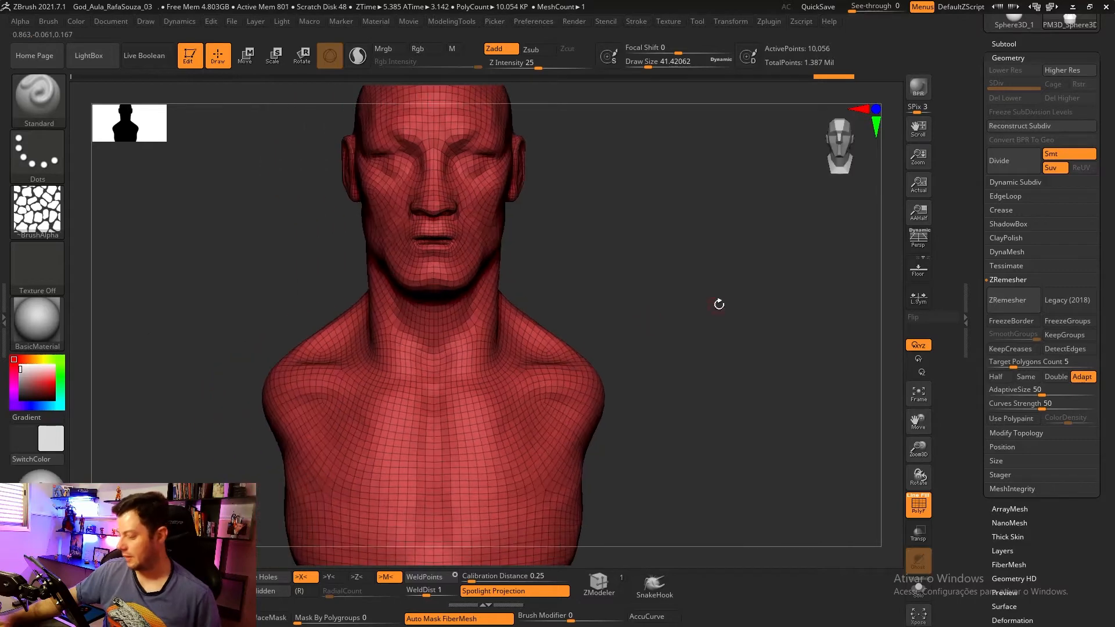
left_click(1002, 43)
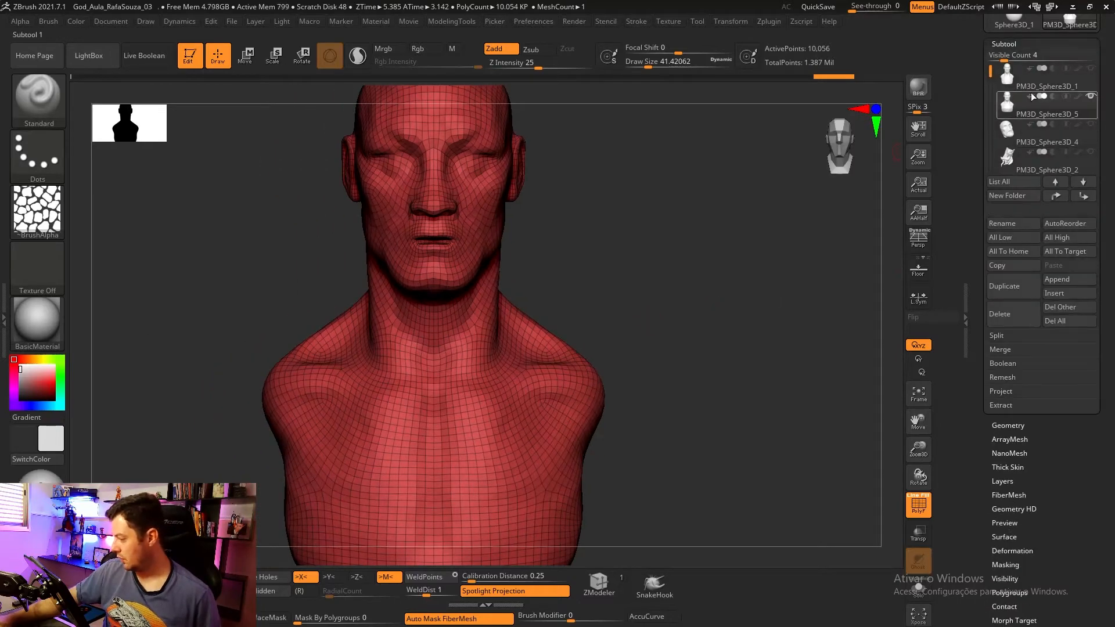
left_click(1091, 69)
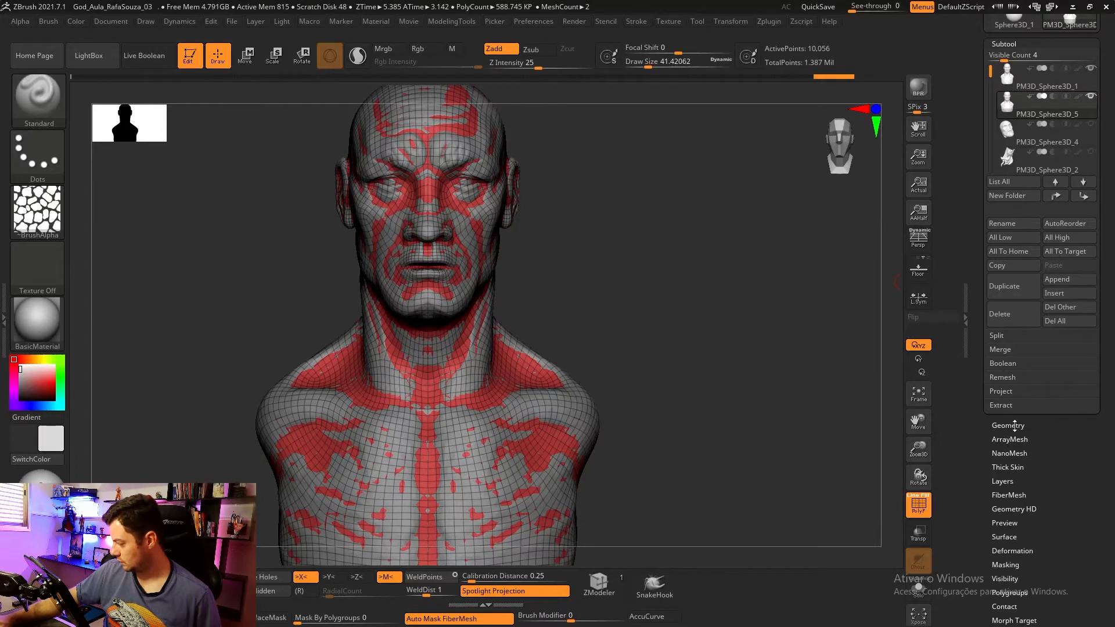
left_click(1009, 390)
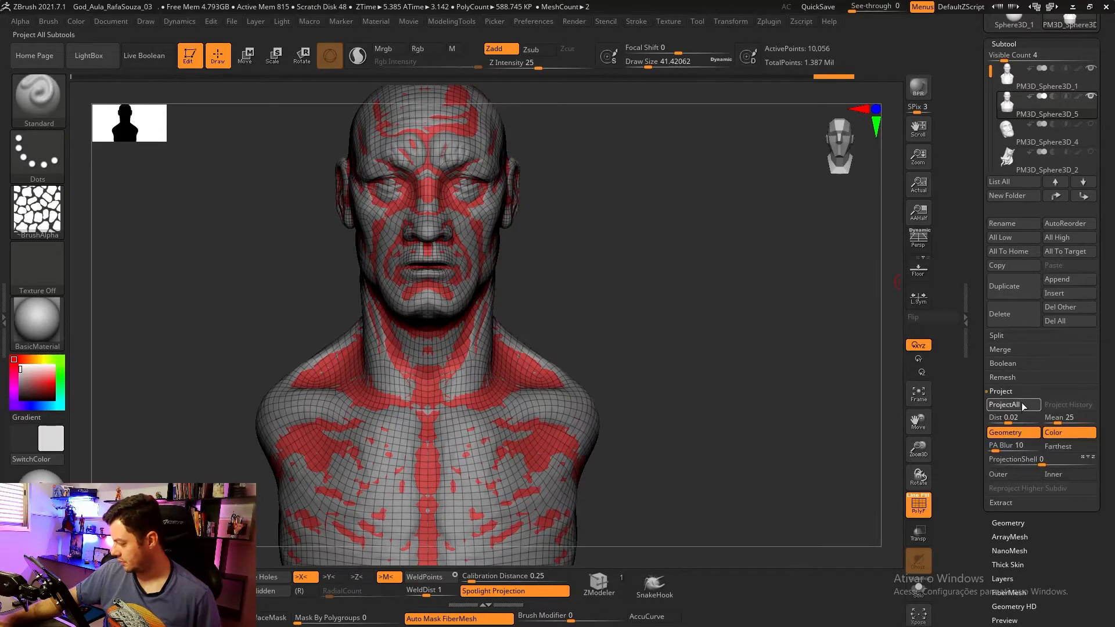
left_click(1024, 407)
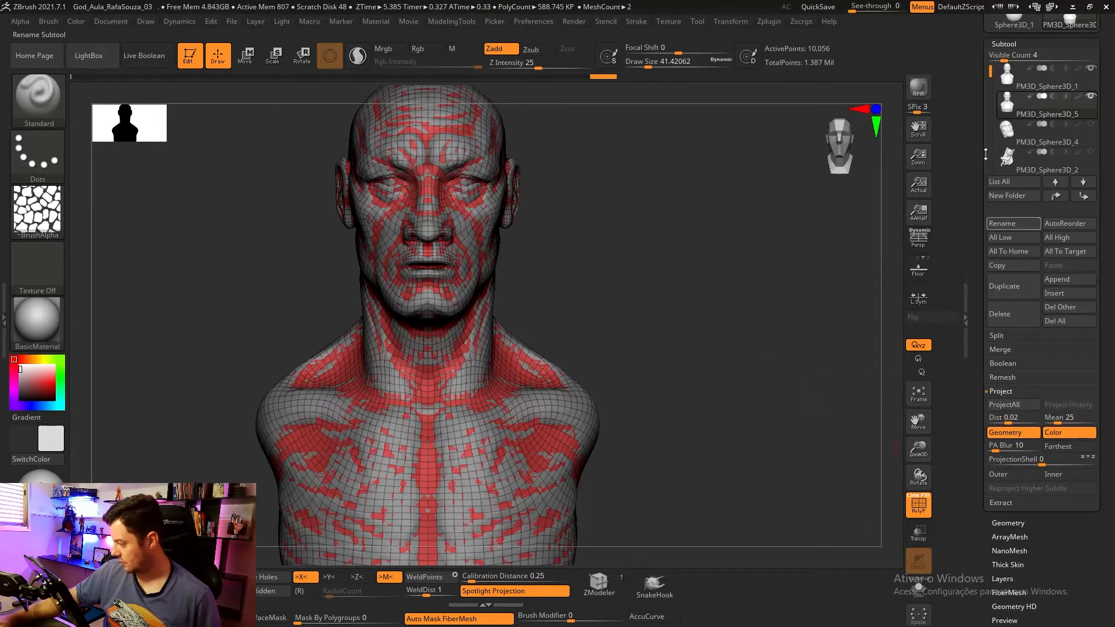
left_click(1092, 72)
- Subdivide the remeshed copy to a second level and reproject the original bust's detail onto it with ProjectAll
left_click_drag(600, 232, 772, 285)
key("ctrl+d")
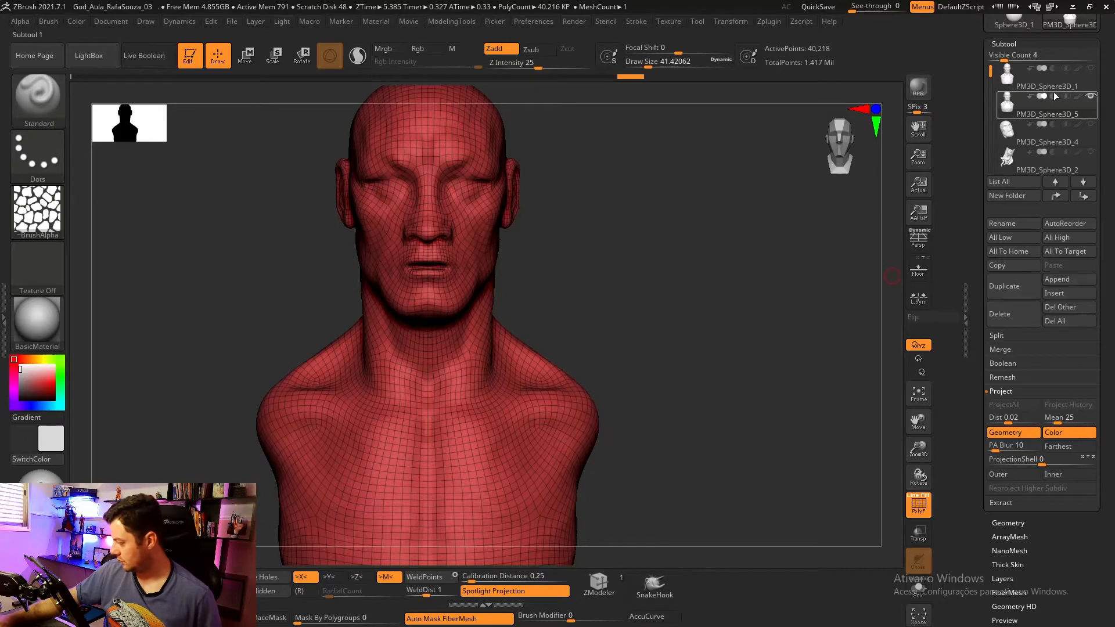
left_click(1093, 69)
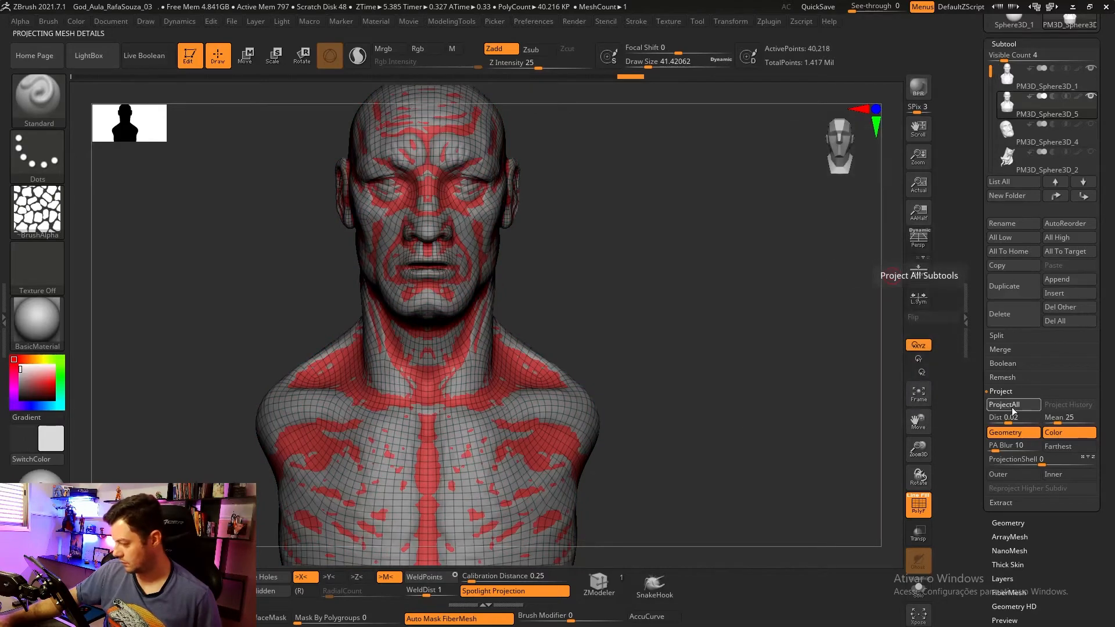
left_click(1012, 410)
left_click(1092, 69)
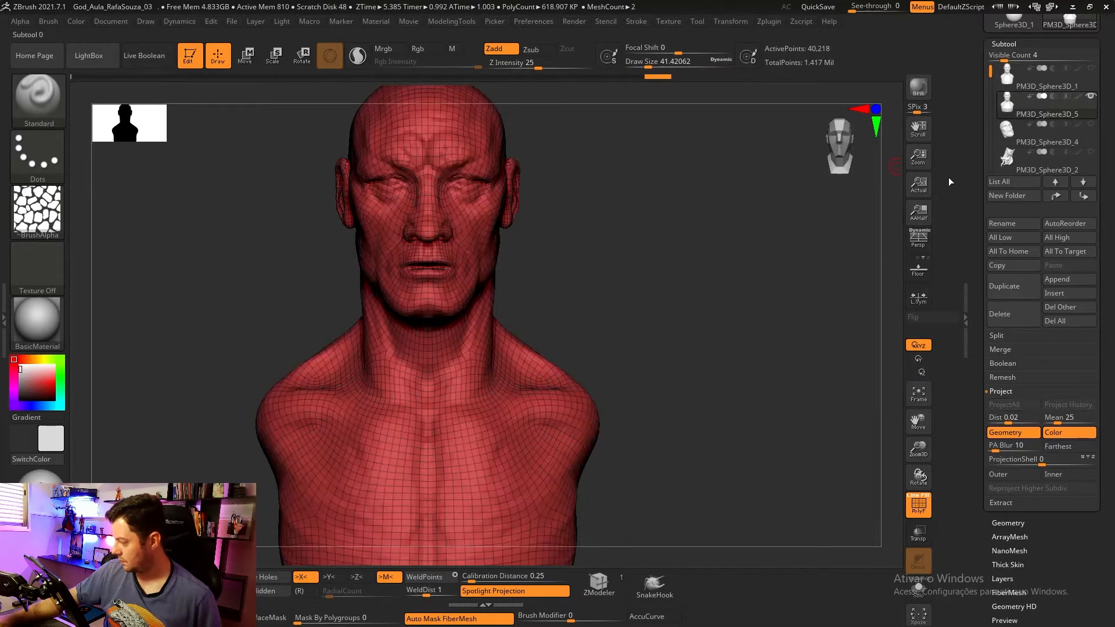
- Subdivide the copy to a third level, turn off its wireframe, and project the original bust's detail onto it
left_click_drag(757, 224, 741, 228)
key("d")
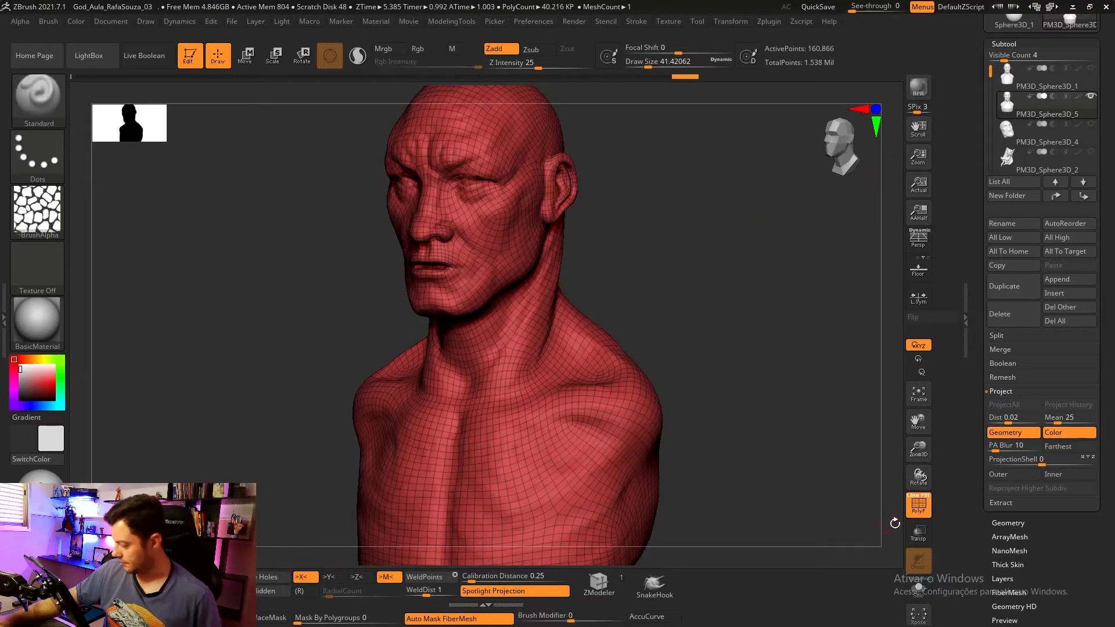
left_click(918, 505)
left_click_drag(769, 463, 731, 362, "shift")
left_click(1091, 97)
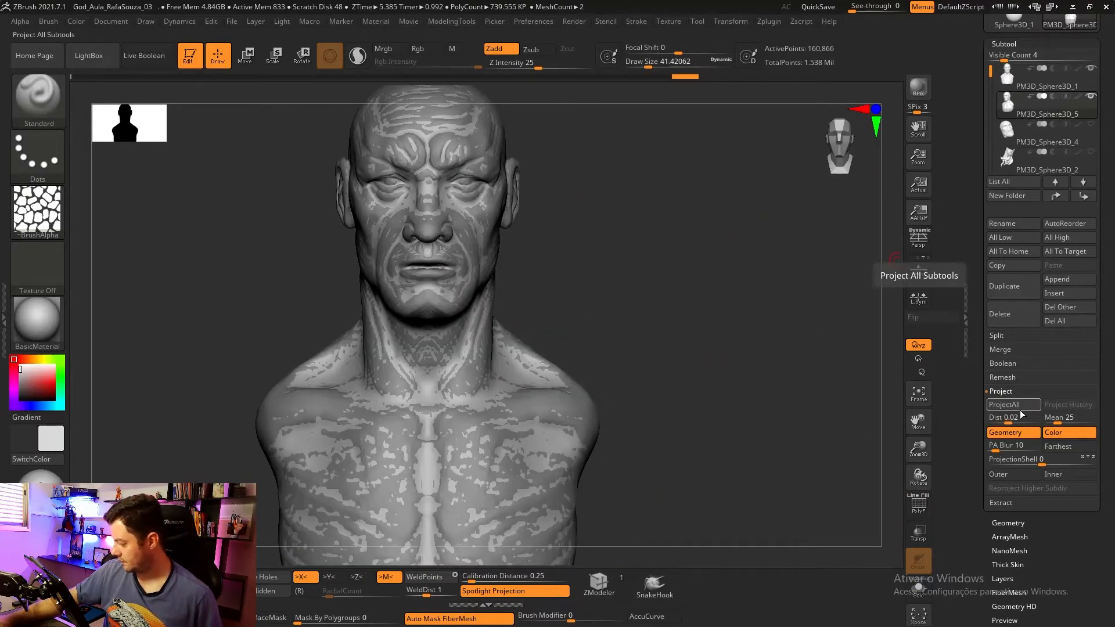
left_click(1018, 405)
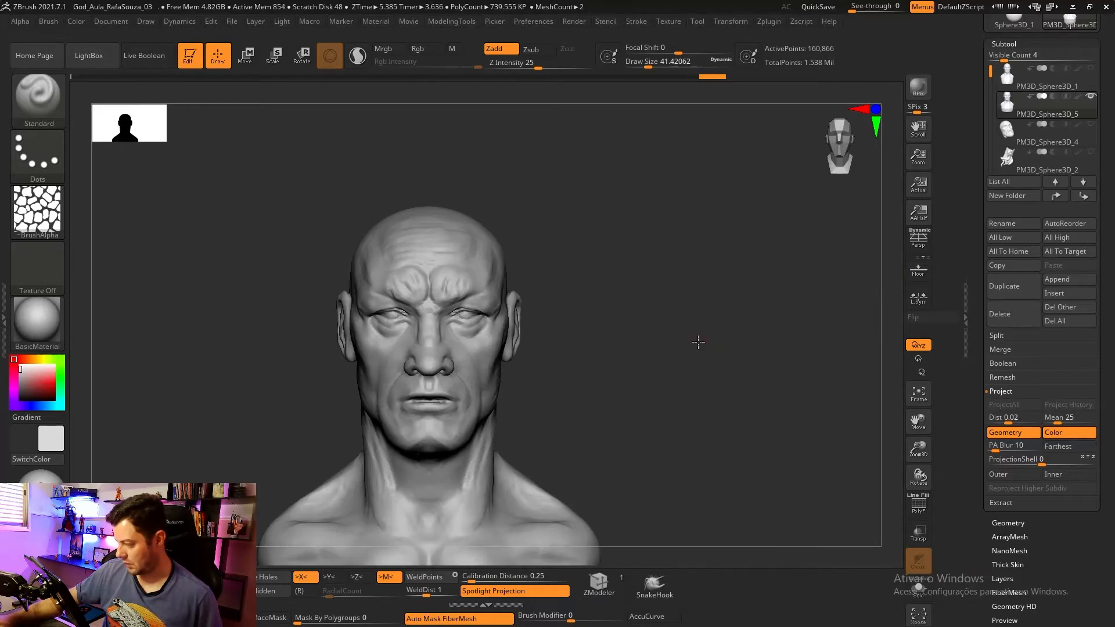
- Compare the facial detail of the original bust with that of the projected copy by switching between the two subtools
left_click_drag(697, 341, 810, 298, "alt")
left_click(1039, 78)
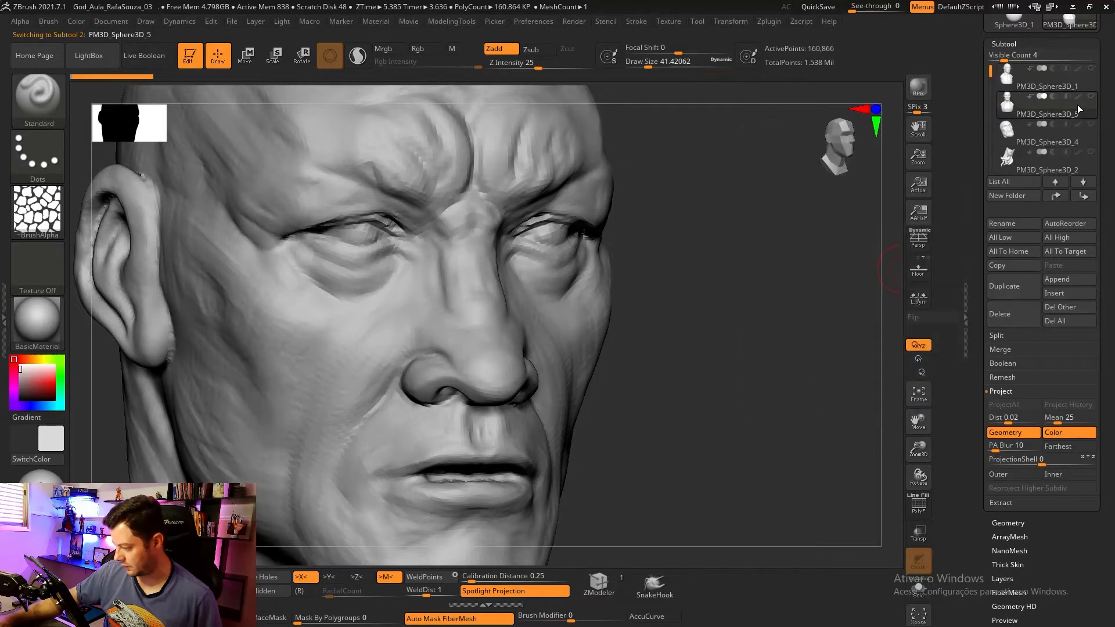
key("Down")
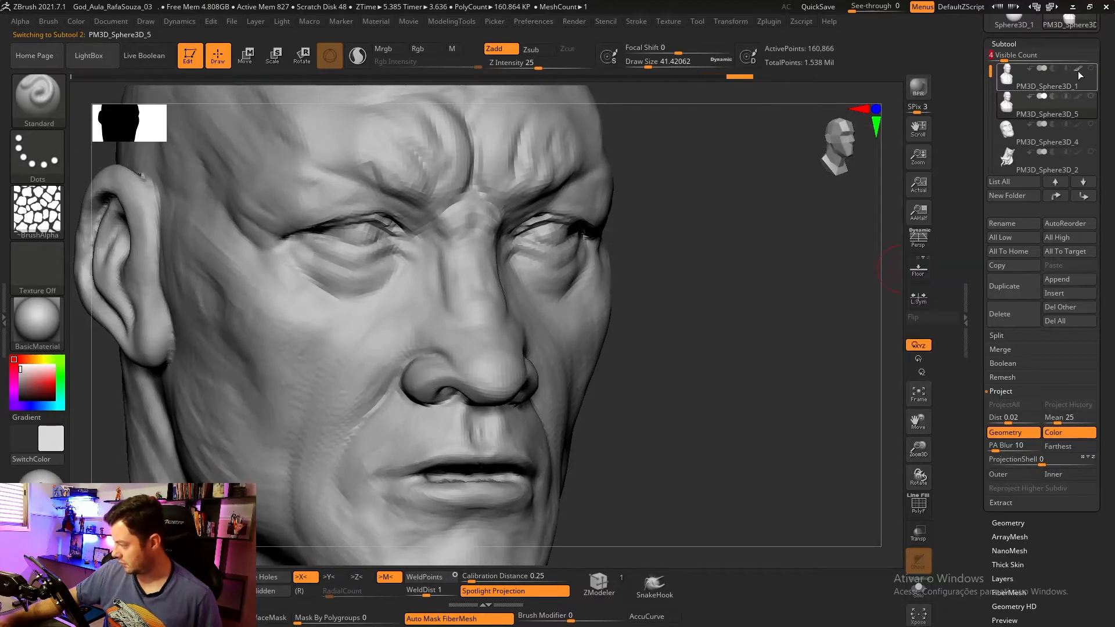
left_click_drag(772, 209, 681, 262, "shift")
left_click_drag(772, 273, 703, 284, "alt")
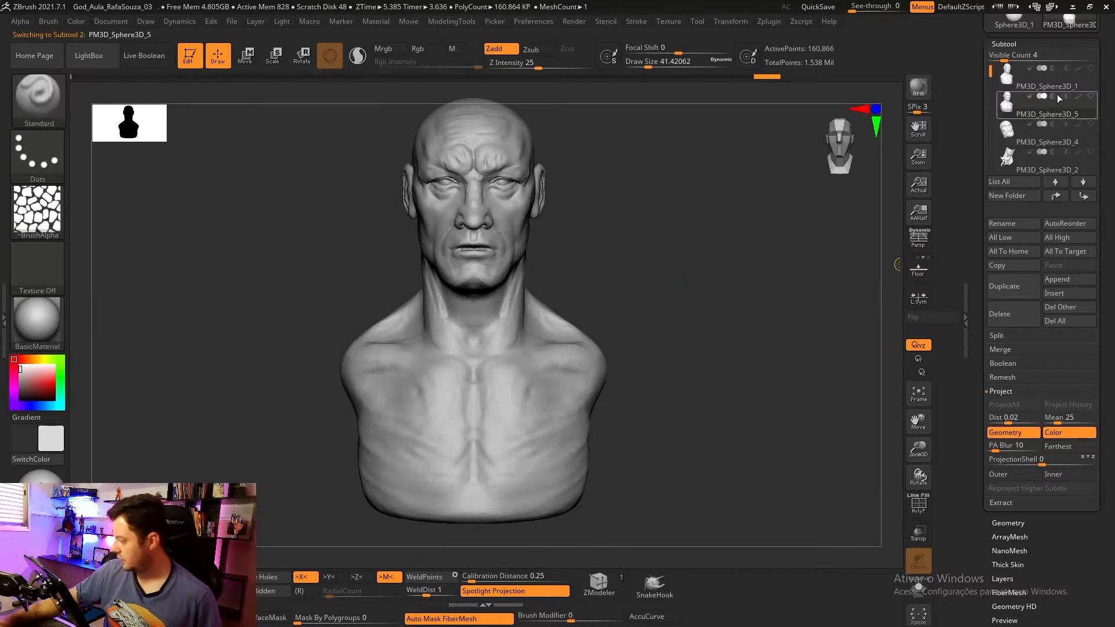
- Subdivide the copy to a fourth level, project the original bust's detail onto it, and hide the original
left_click_drag(692, 267, 715, 192, "alt")
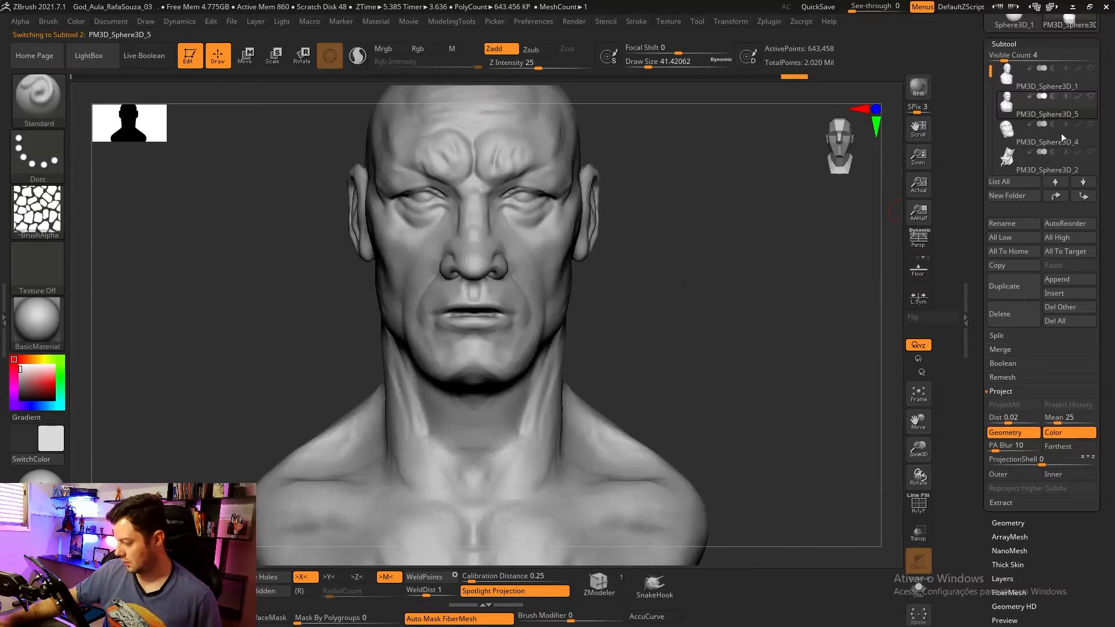
left_click(1095, 73)
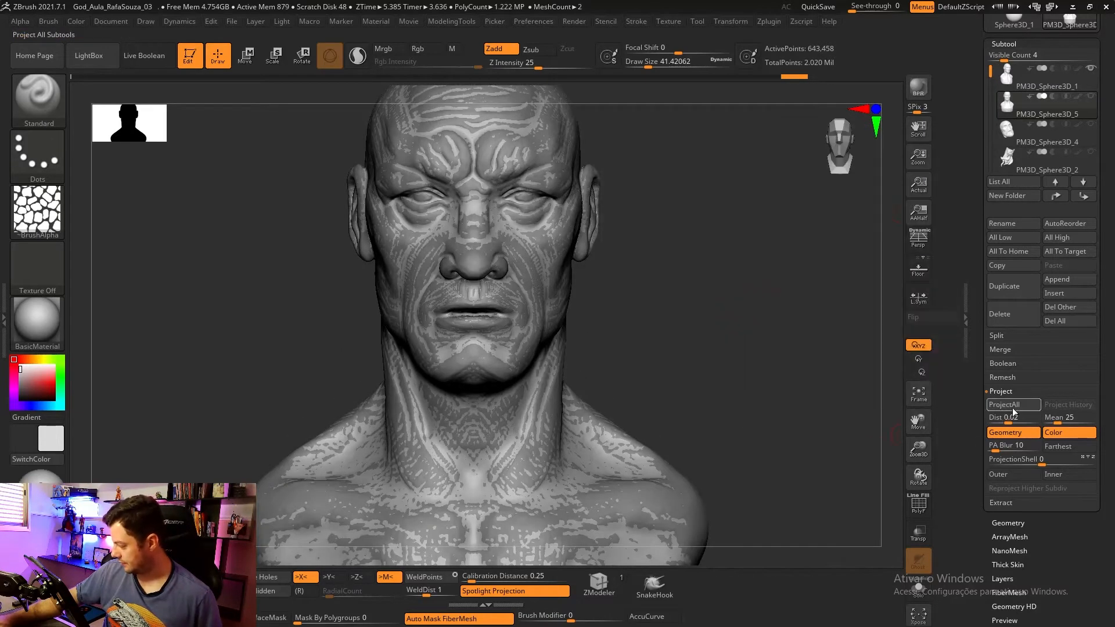
key("ctrl+z")
key("ctrl+z")
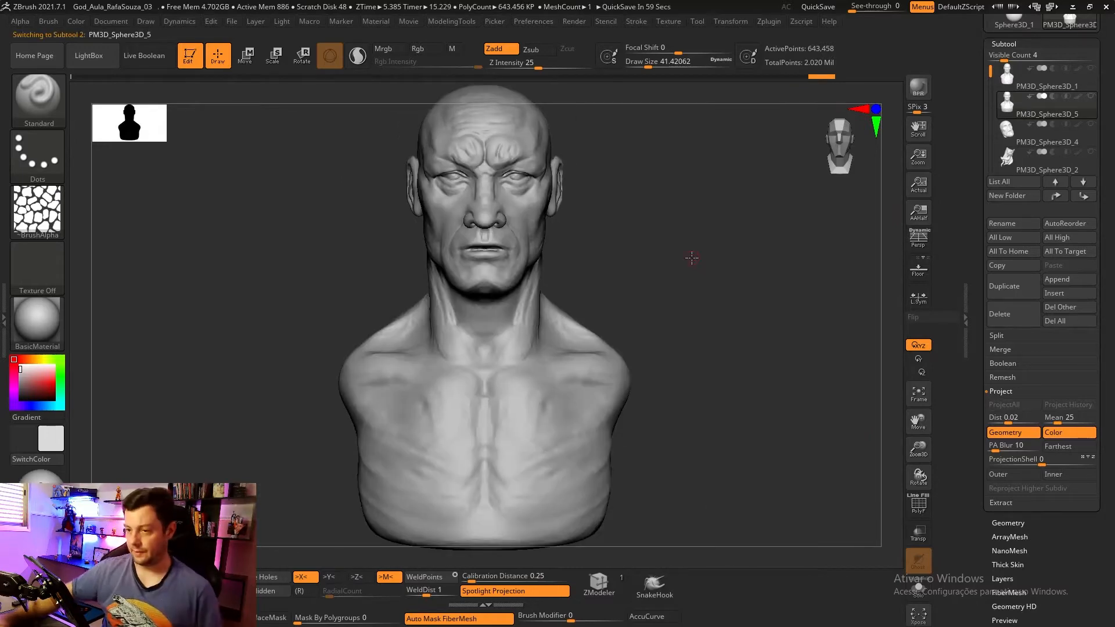
- Step the projected bust copy down to its lowest subdivision level
left_click_drag(706, 264, 697, 257)
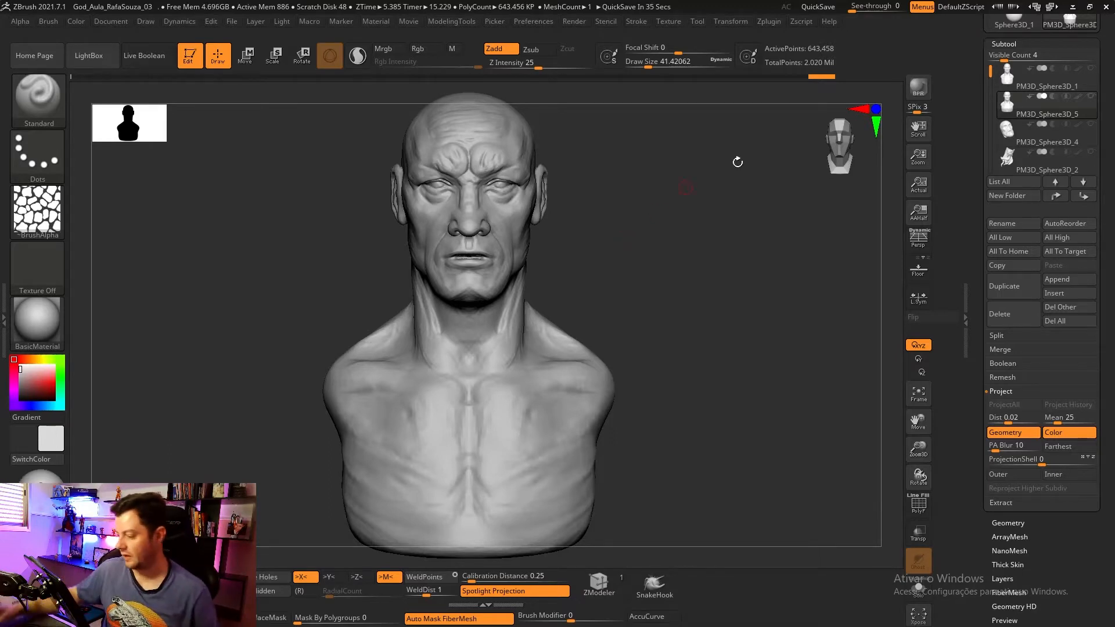
left_click_drag(702, 279, 700, 273)
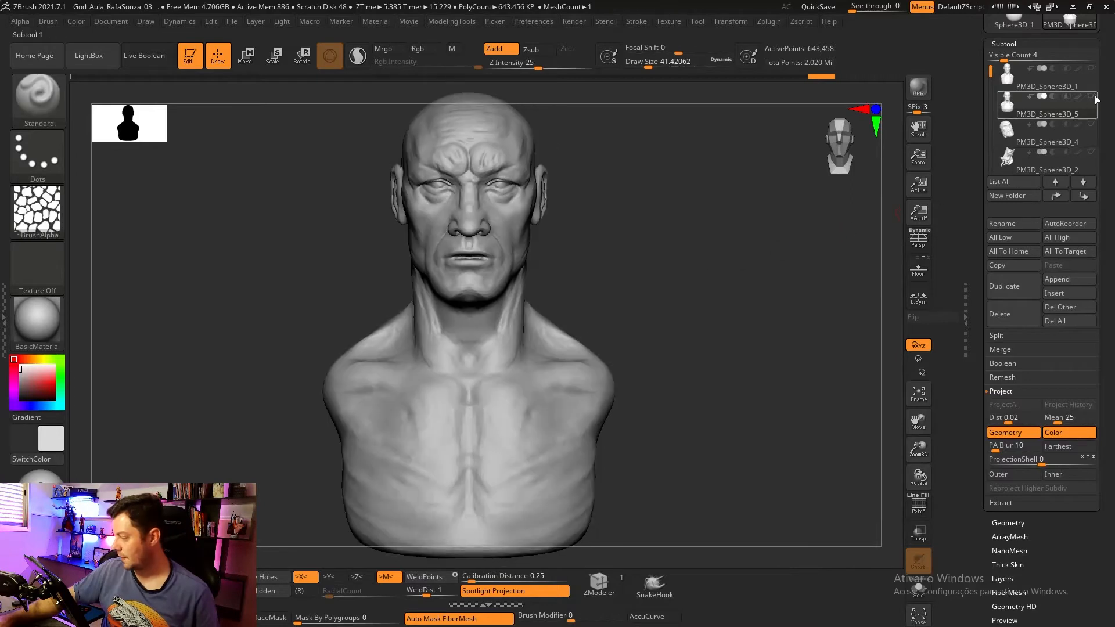
key("shift")
key("shift+d")
key("shift+d")
key("shift+d")
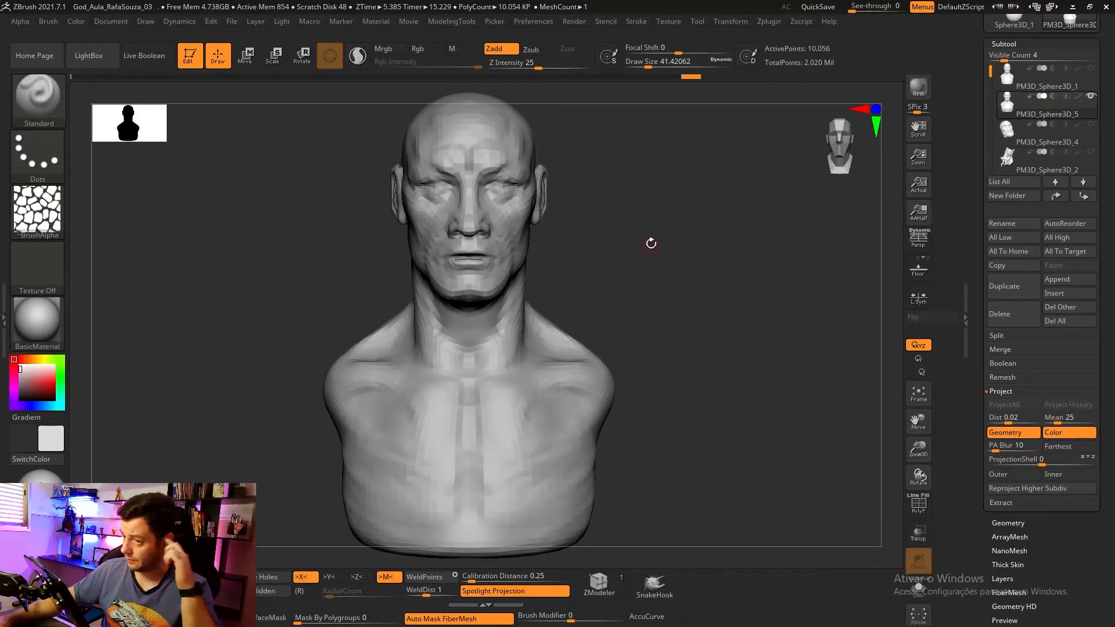
left_click_drag(652, 254, 700, 236)
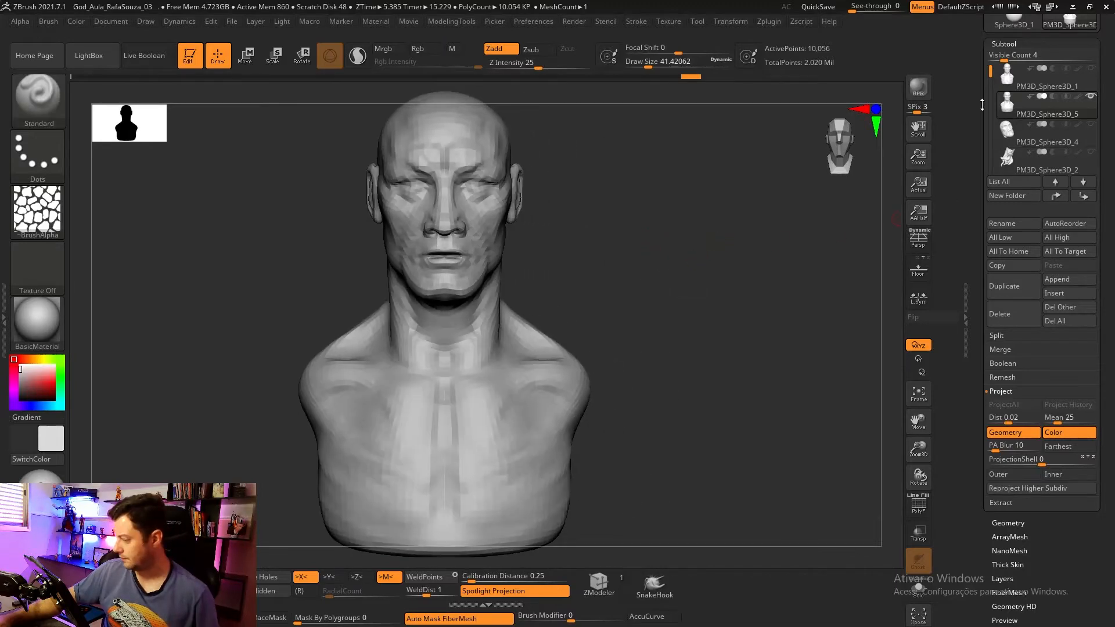
- Start exporting the lowest-level bust copy to the desktop as an FBX file named God_low
left_click_drag(982, 104, 982, 330)
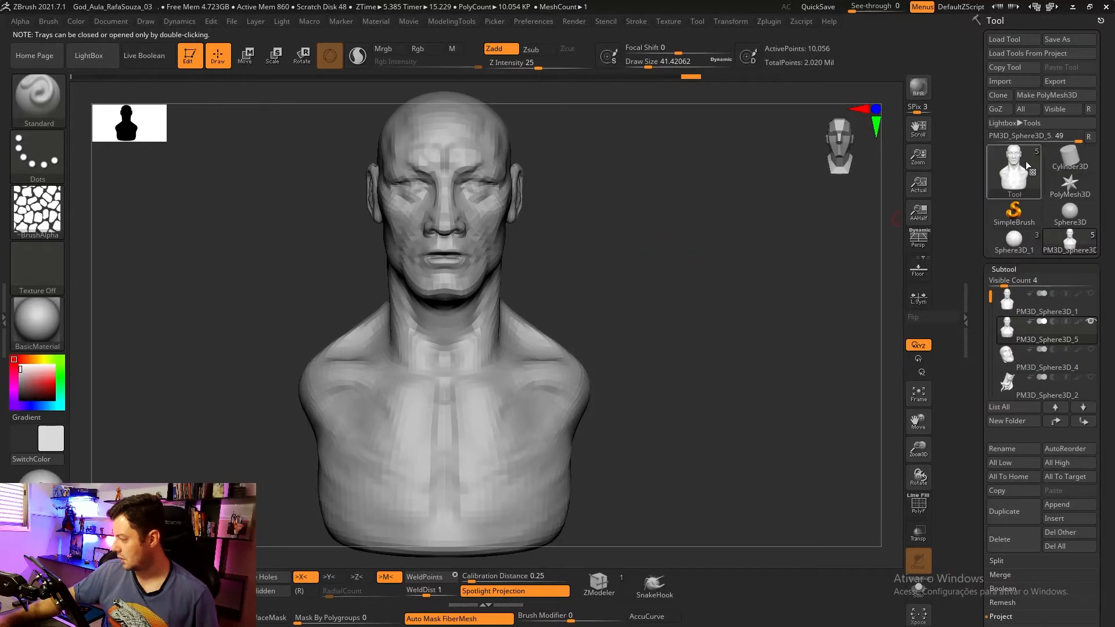
left_click(1066, 87)
type("God_low")
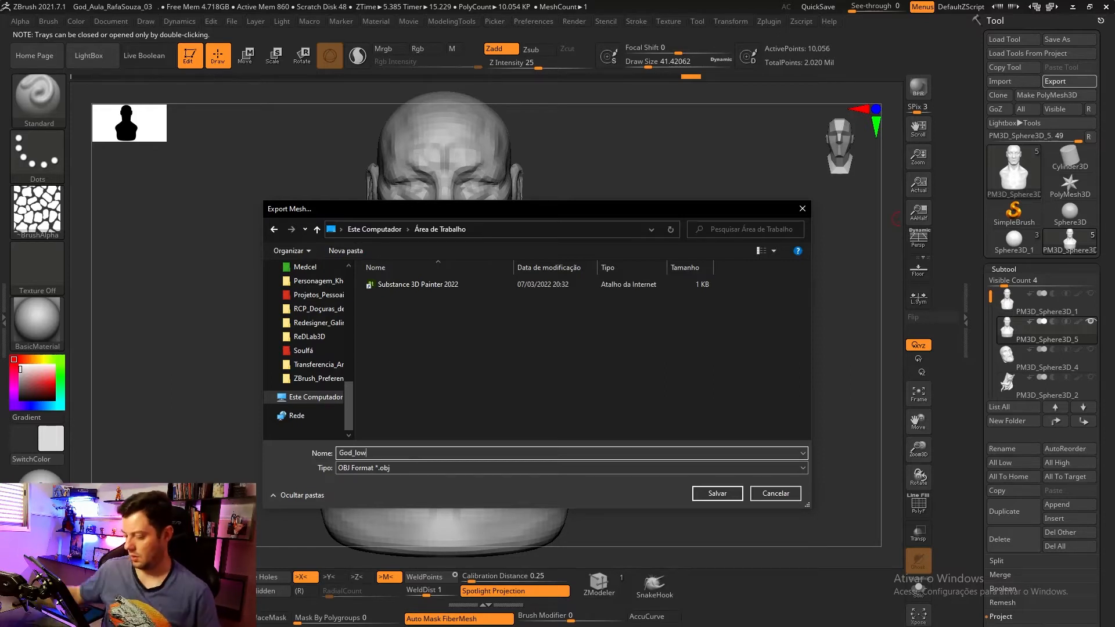
left_click(562, 473)
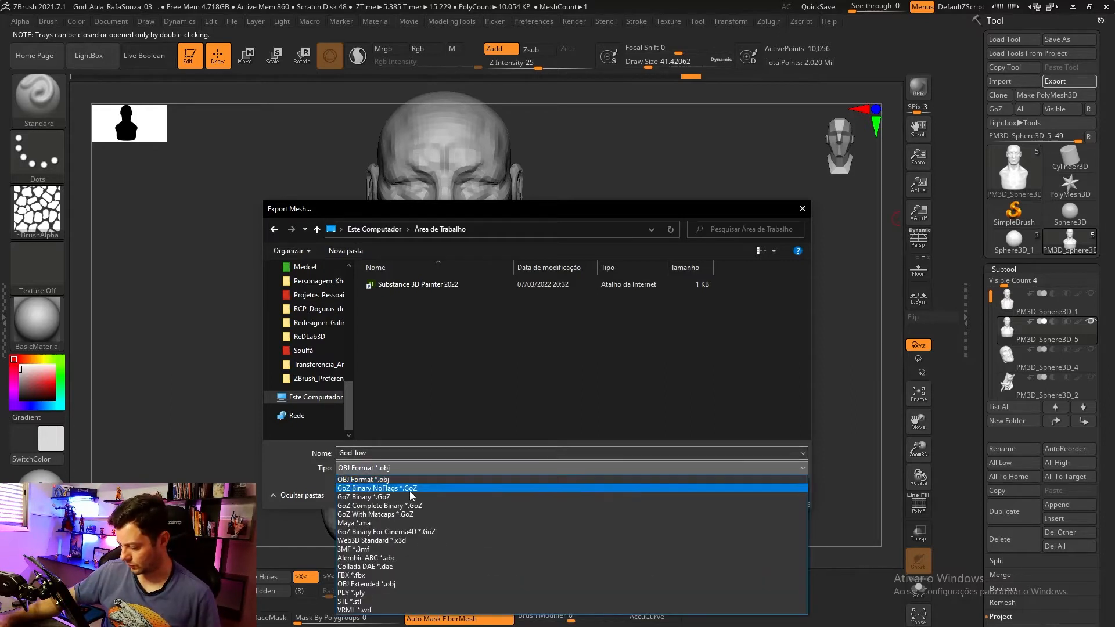
left_click(388, 576)
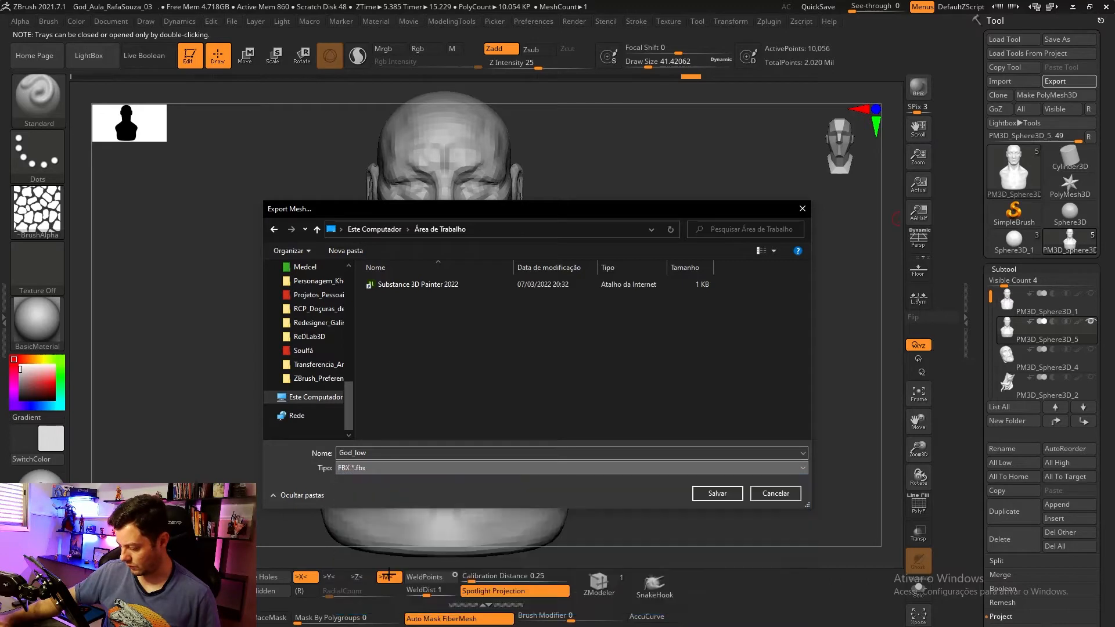
left_click(718, 493)
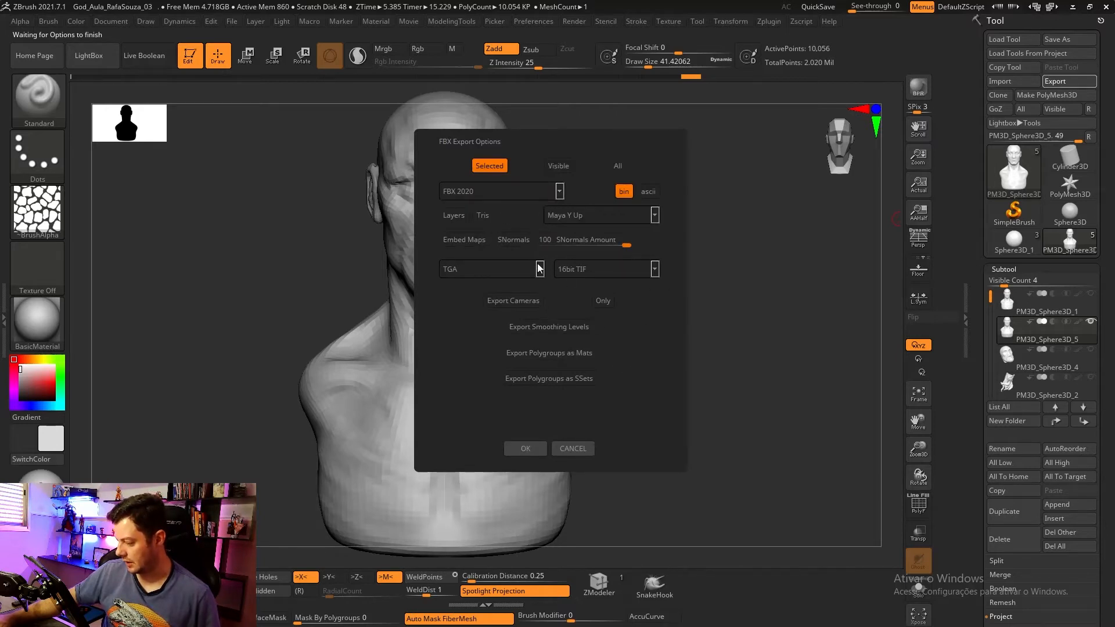
- Enable SNormals and Export Smoothing Levels in the FBX export options and complete the low-poly export
left_click(514, 240)
left_click(522, 326)
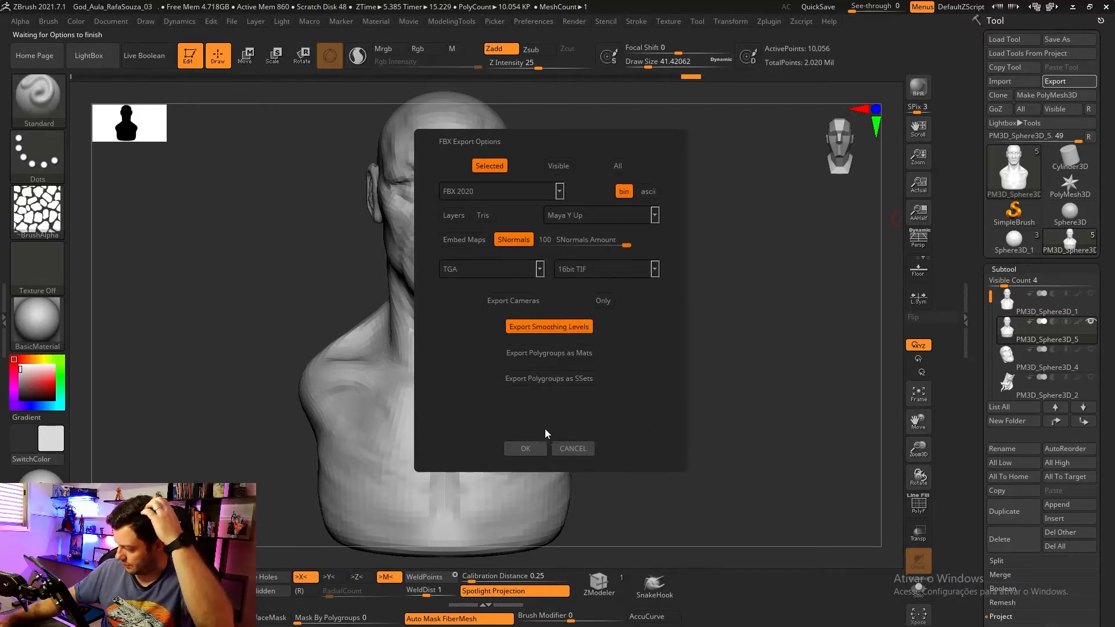
left_click(531, 448)
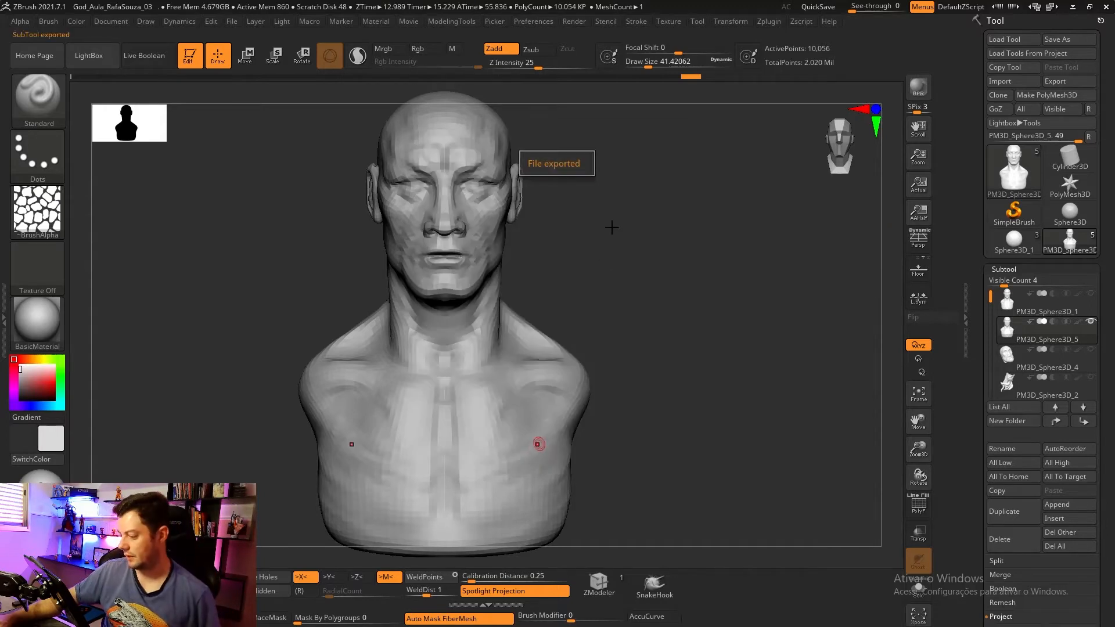
- Step the bust copy up to its highest subdivision level
left_click_drag(659, 219, 660, 228)
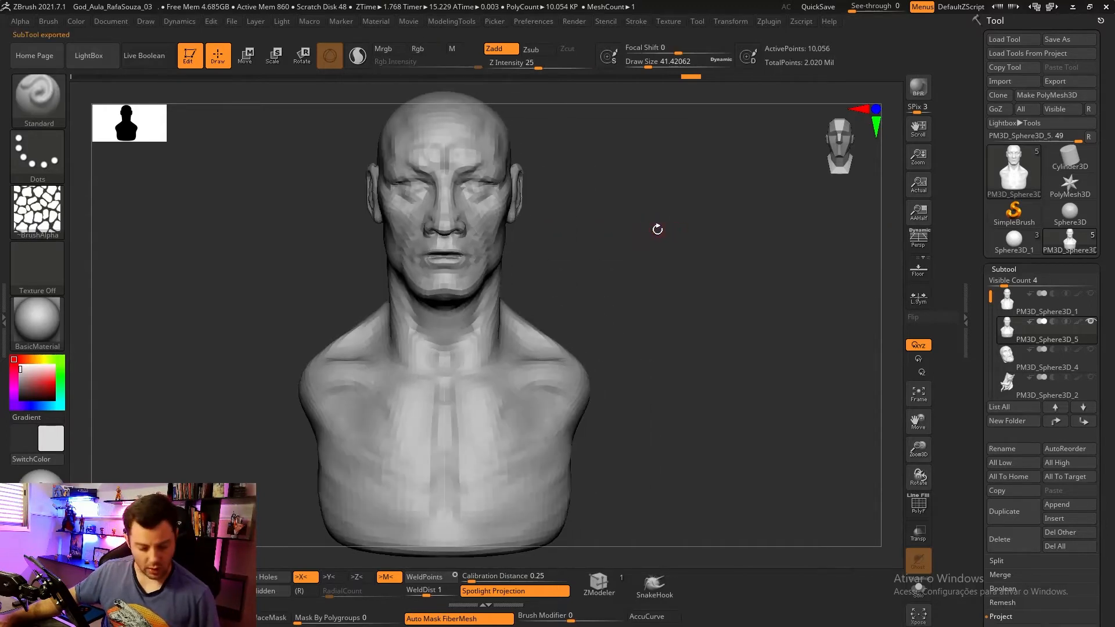
key("d")
key("d")
key("d")
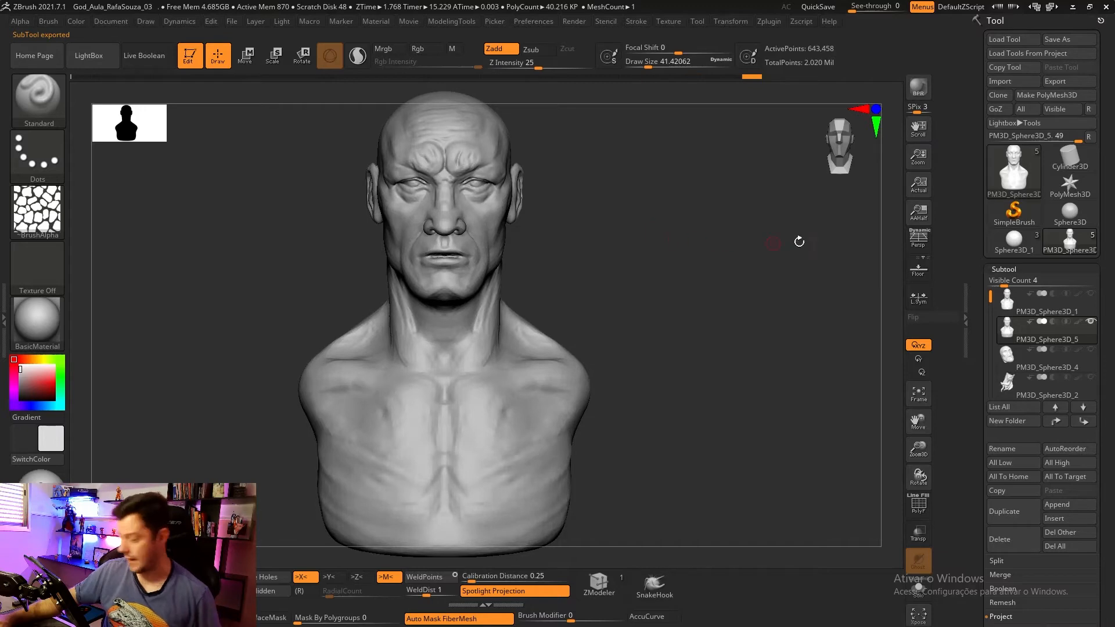
- Start exporting the high-resolution bust copy to the desktop as an FBX file named God_hugh
left_click(1060, 81)
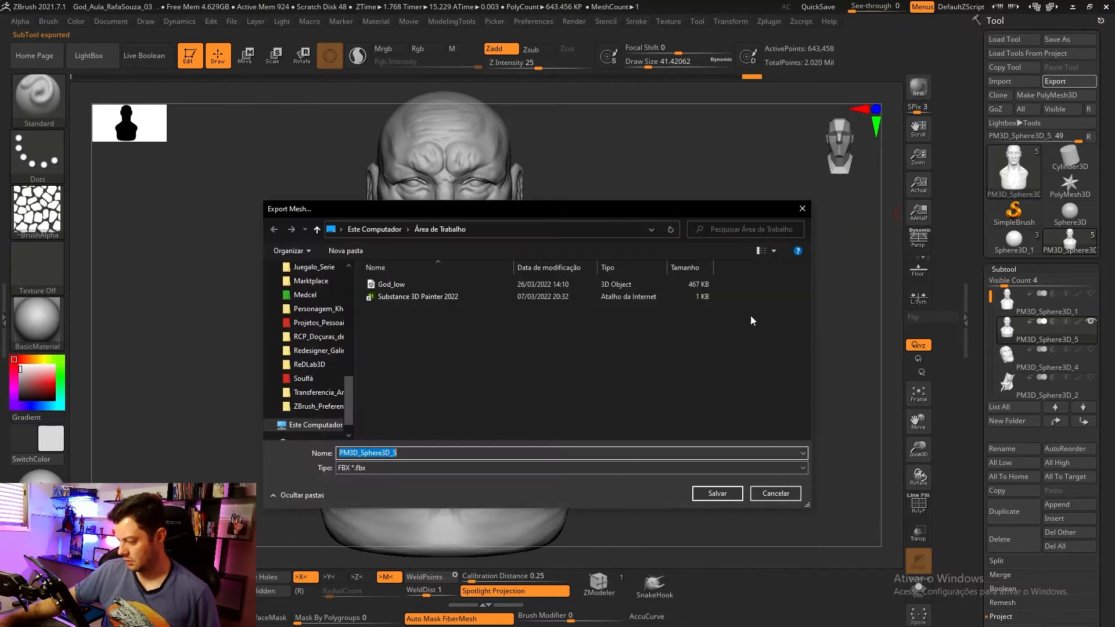
left_click(407, 284)
left_click(380, 454)
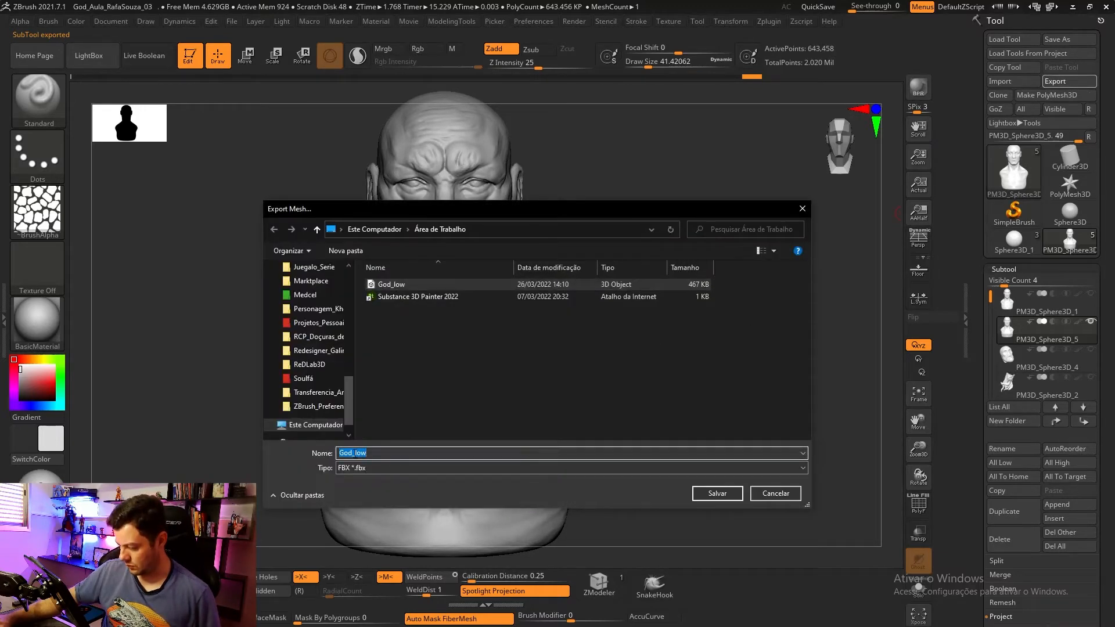
double_click(380, 454)
type("hugh")
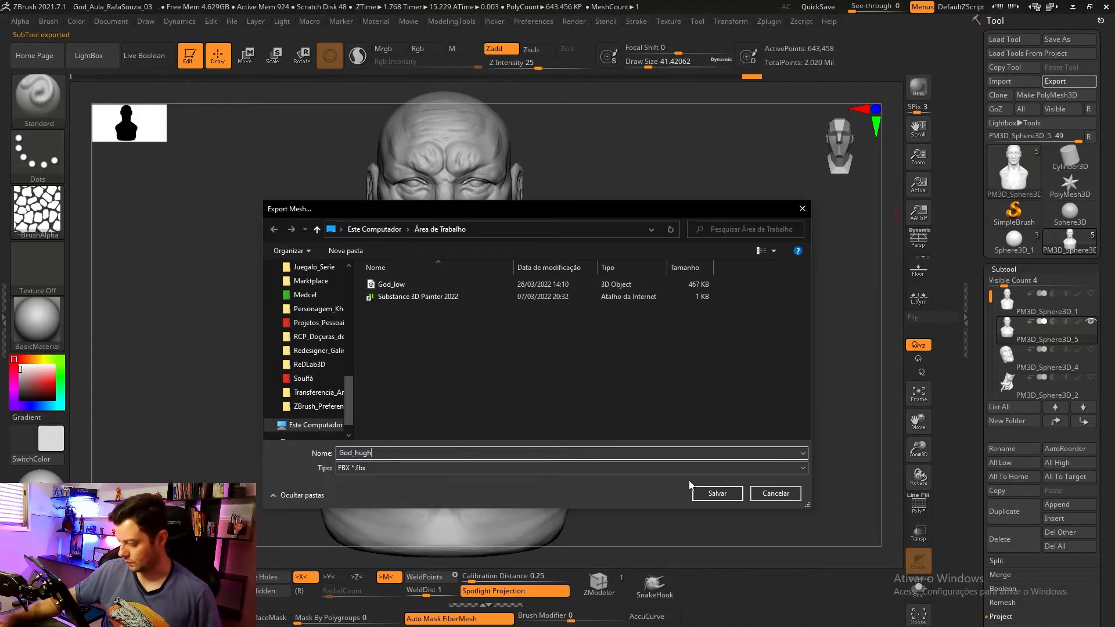
left_click(718, 493)
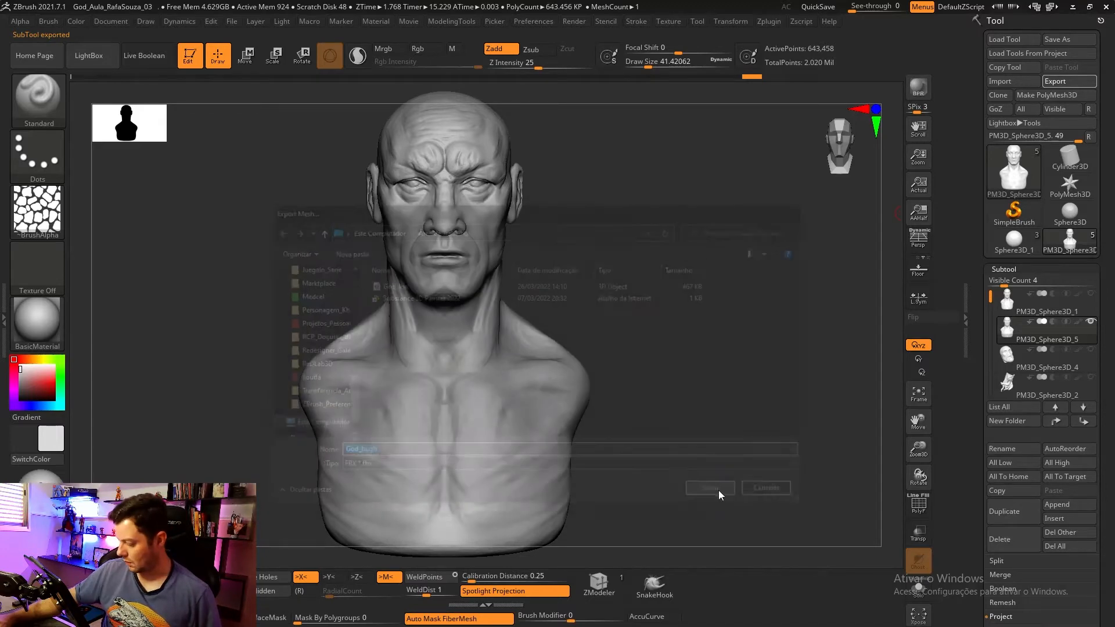
- Turn off SNormals and Export Smoothing Levels in the FBX export options and complete the high-poly export
left_click(519, 240)
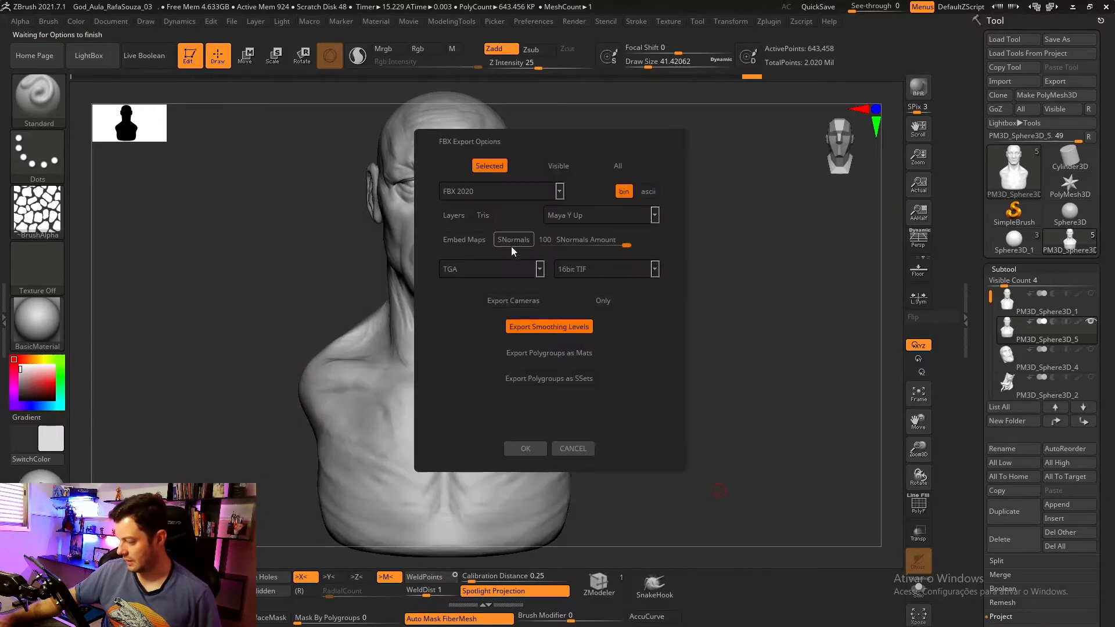
left_click(546, 327)
left_click(526, 449)
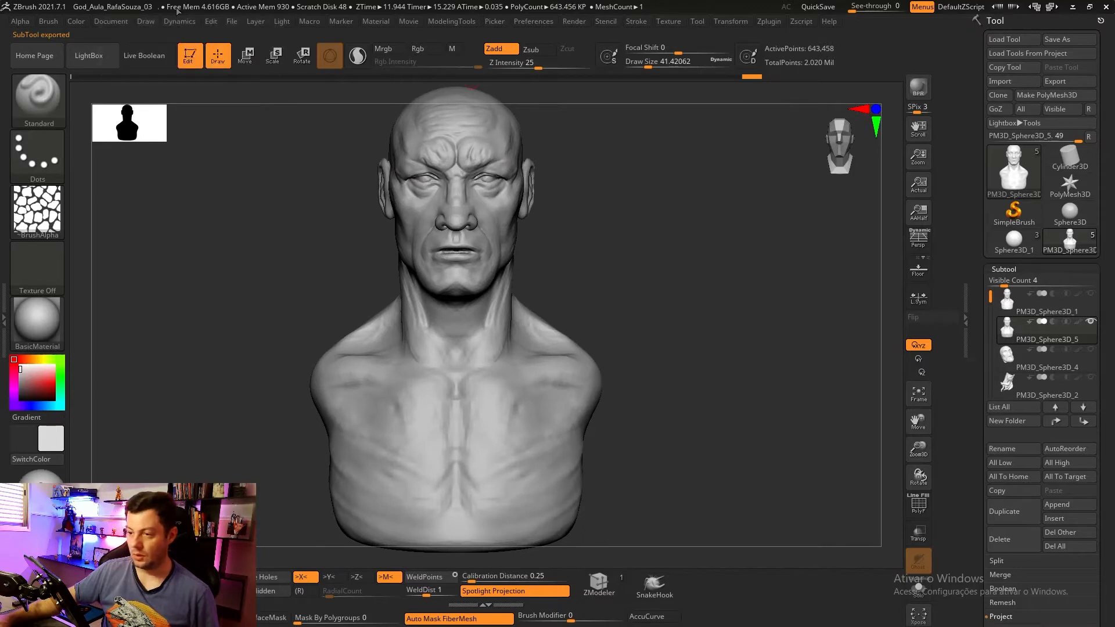
- Switch to Adobe Substance 3D Painter
key("alt+Tab")
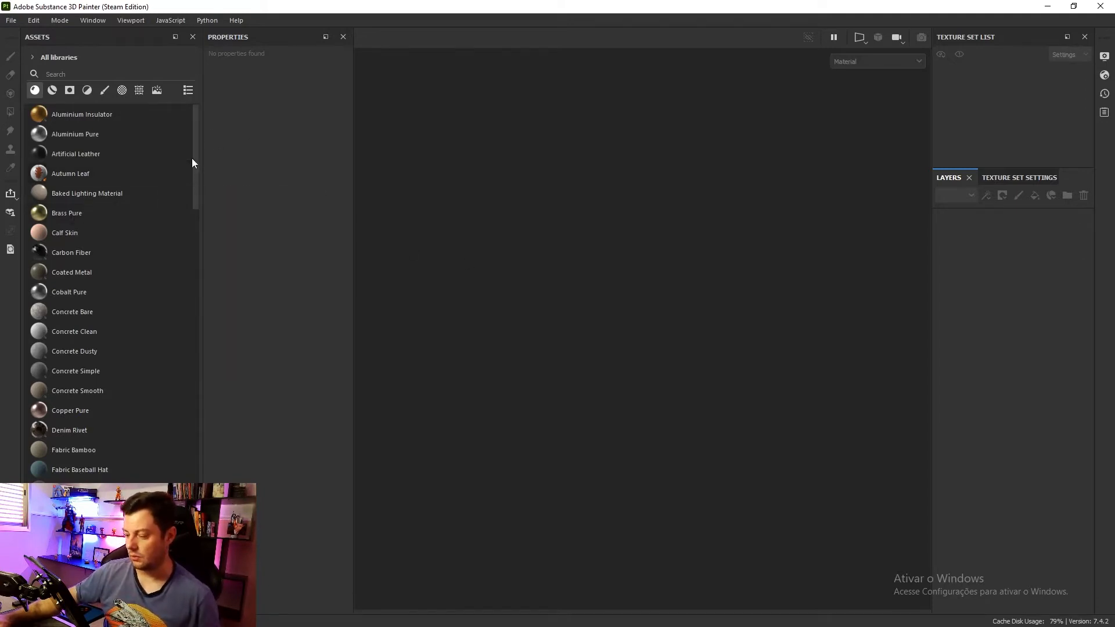
mouse_move(192, 158)
left_mouse_down()
mouse_move(201, 253)
mouse_move(204, 159)
left_mouse_up()
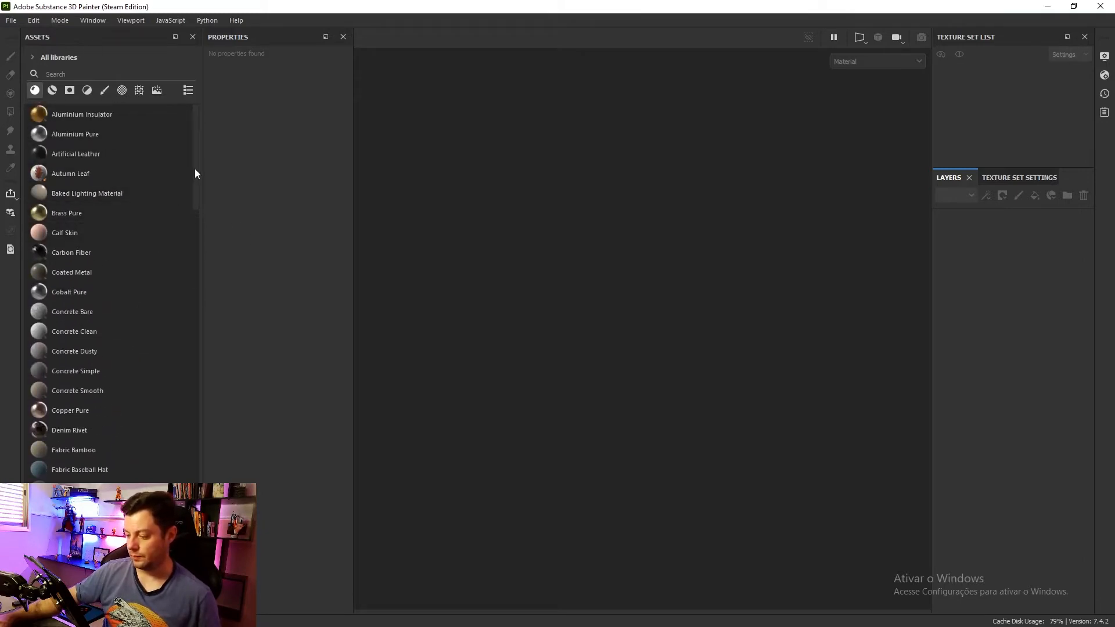
mouse_move(195, 171)
left_mouse_down()
mouse_move(197, 244)
mouse_move(212, 253)
mouse_move(199, 157)
left_mouse_up()
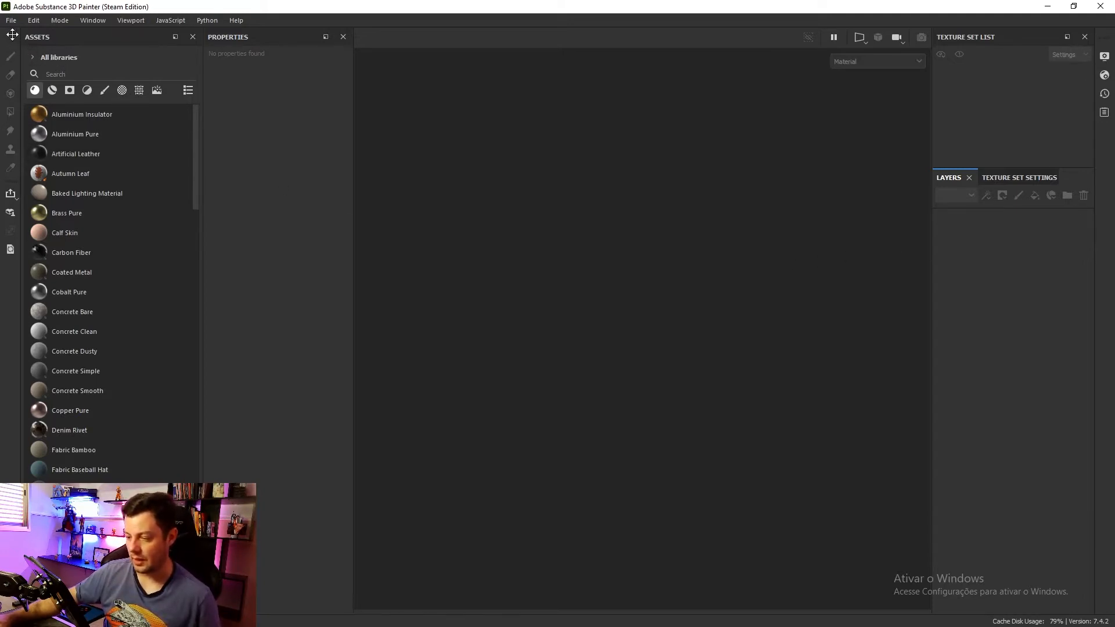
- Look over the texture set settings, and return to the layer stack
left_click_drag(950, 177, 962, 232)
left_click(1006, 180)
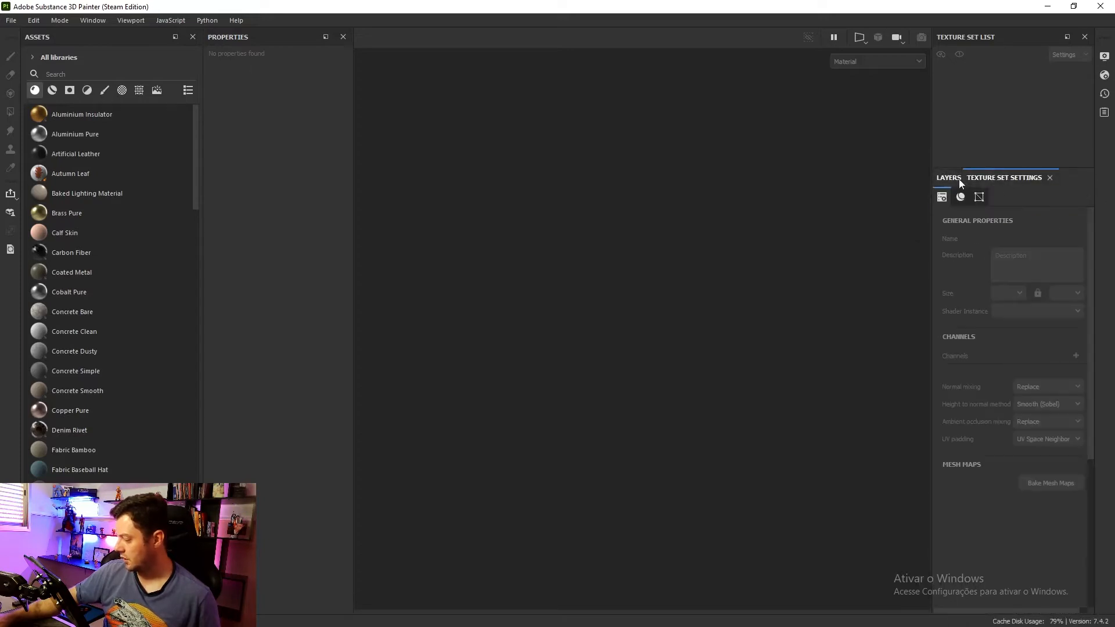
left_click(956, 177)
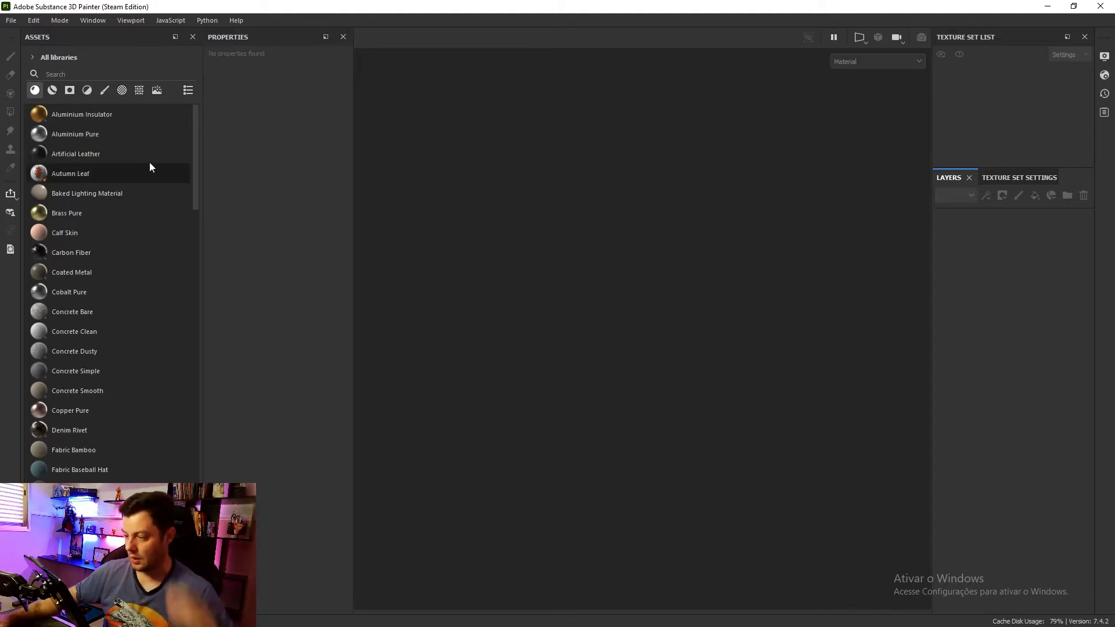
- Start a new project and choose God_low from the desktop (Área de Trabalho) as its mesh file
left_click(11, 21)
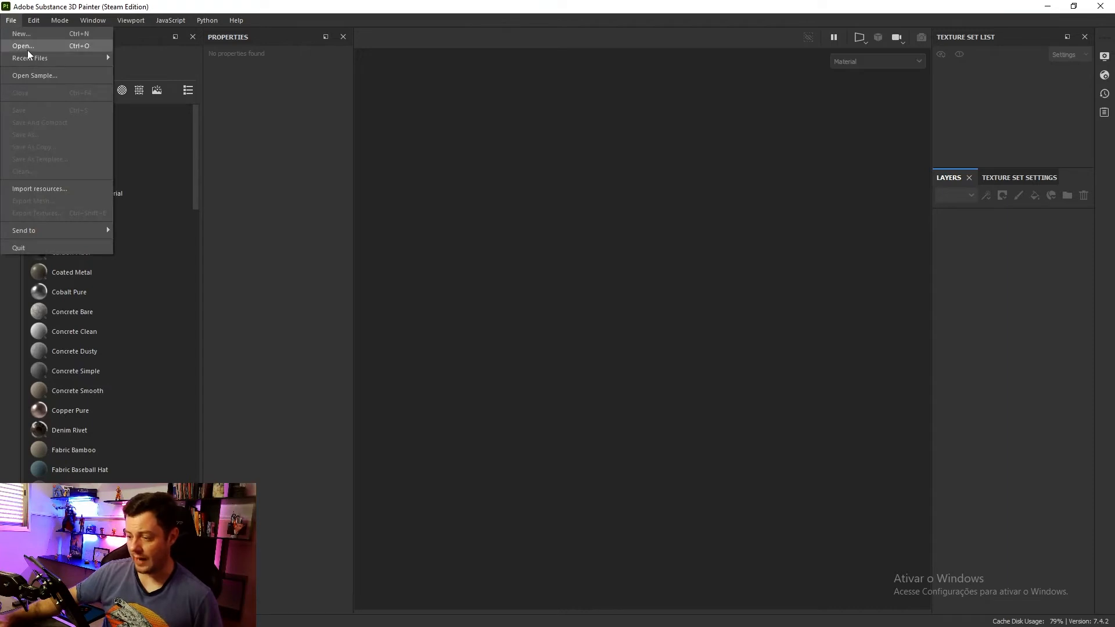
left_click(29, 35)
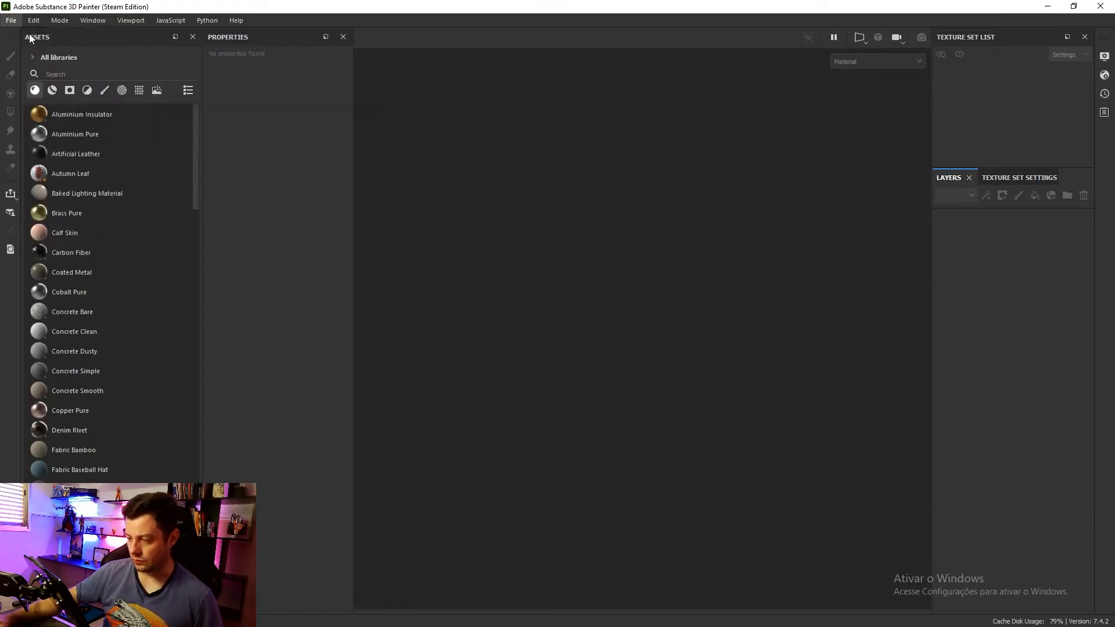
left_click_drag(572, 146, 419, 116)
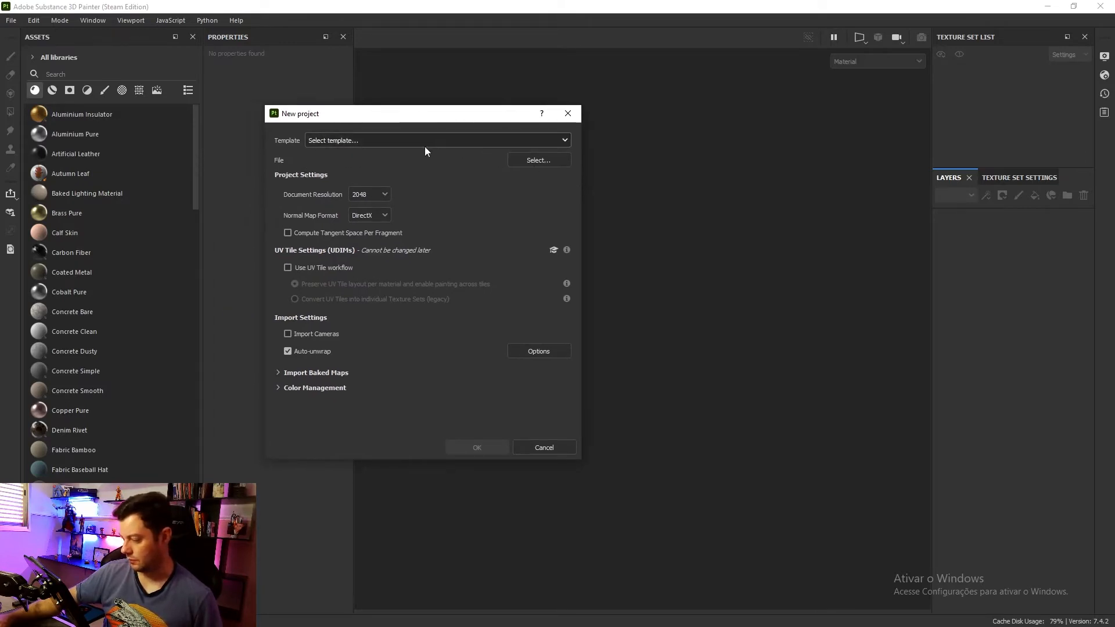
left_click(535, 160)
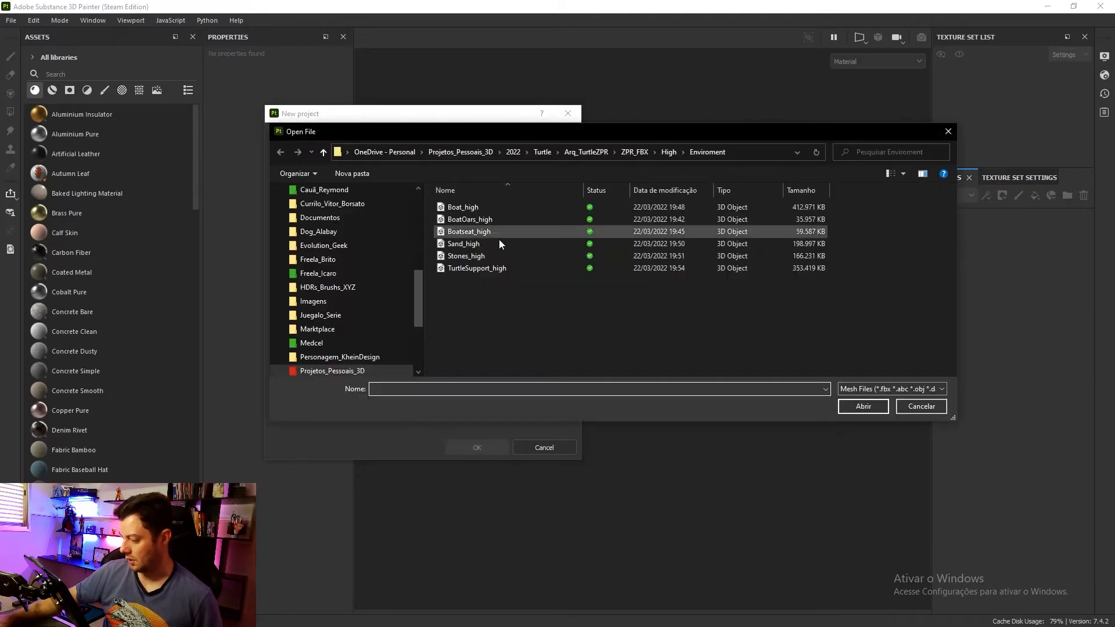
scroll(379, 262, "up", 5)
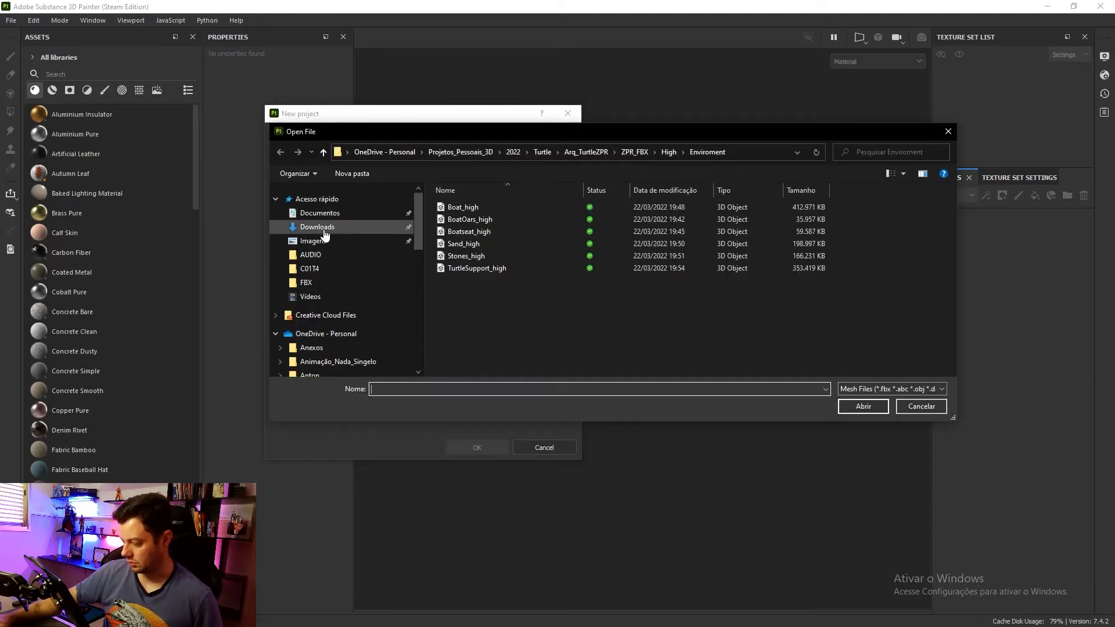
scroll(316, 316, "down", 7)
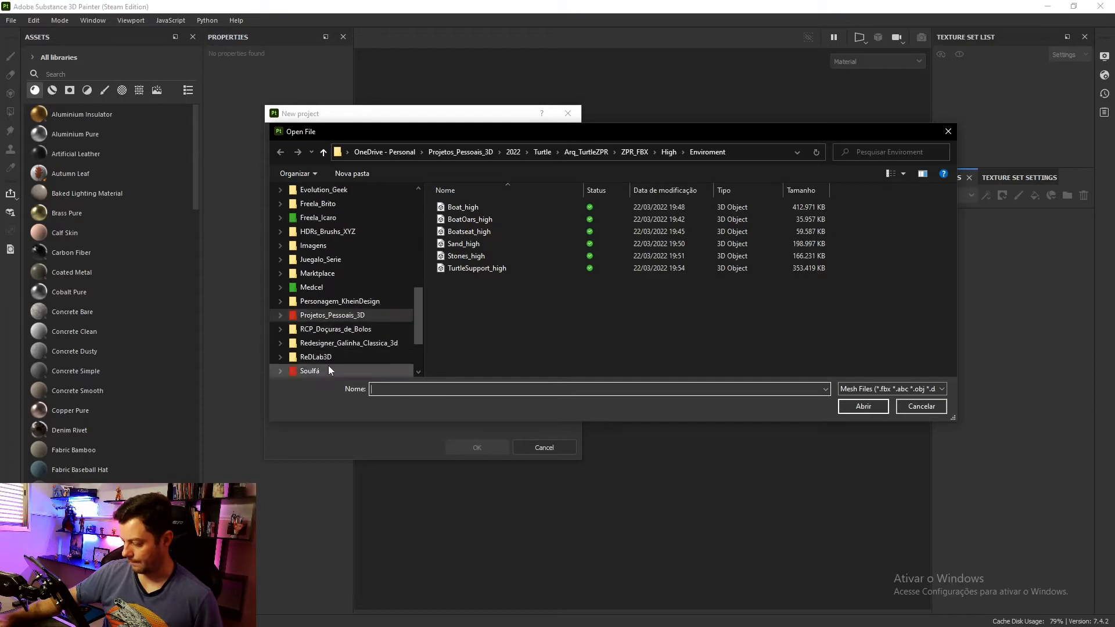
scroll(325, 363, "down", 3)
left_click(316, 334)
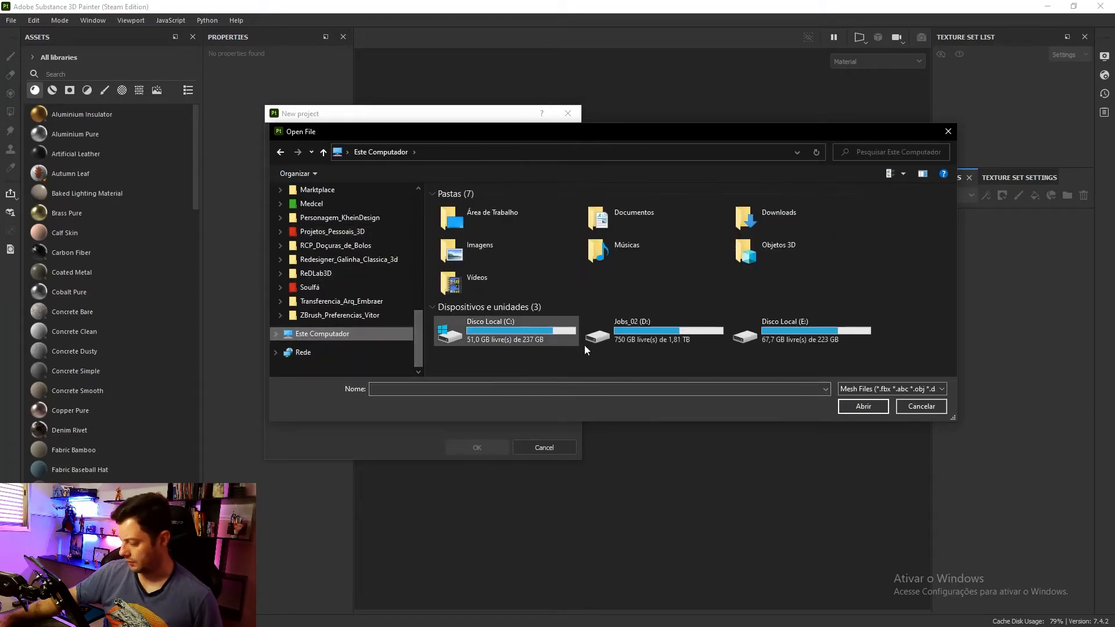
double_click(524, 218)
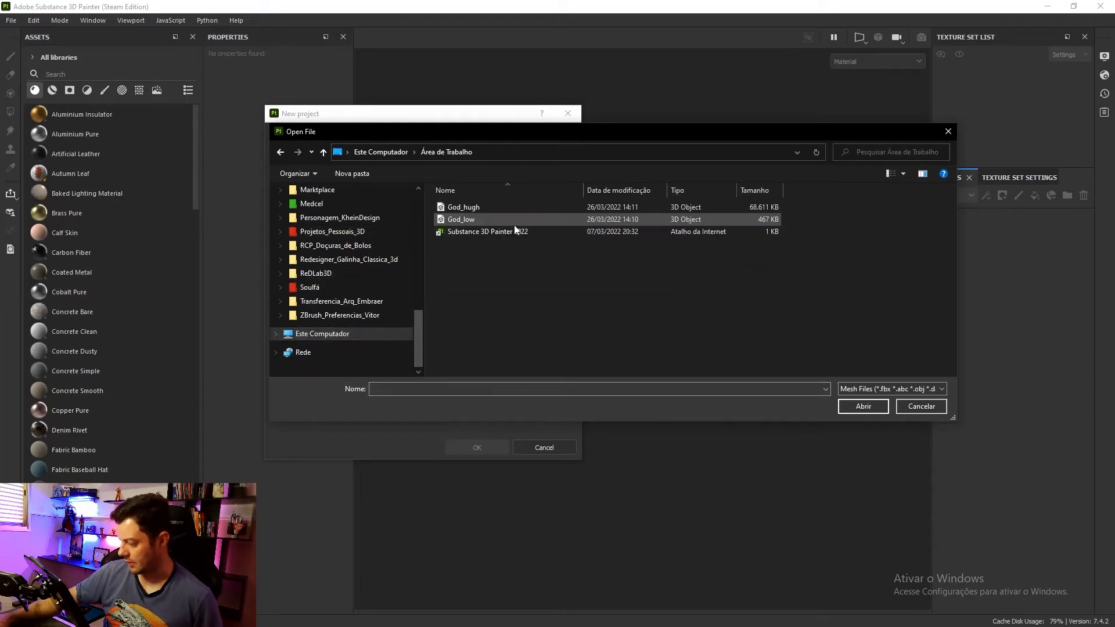
left_click(474, 220)
left_click(863, 405)
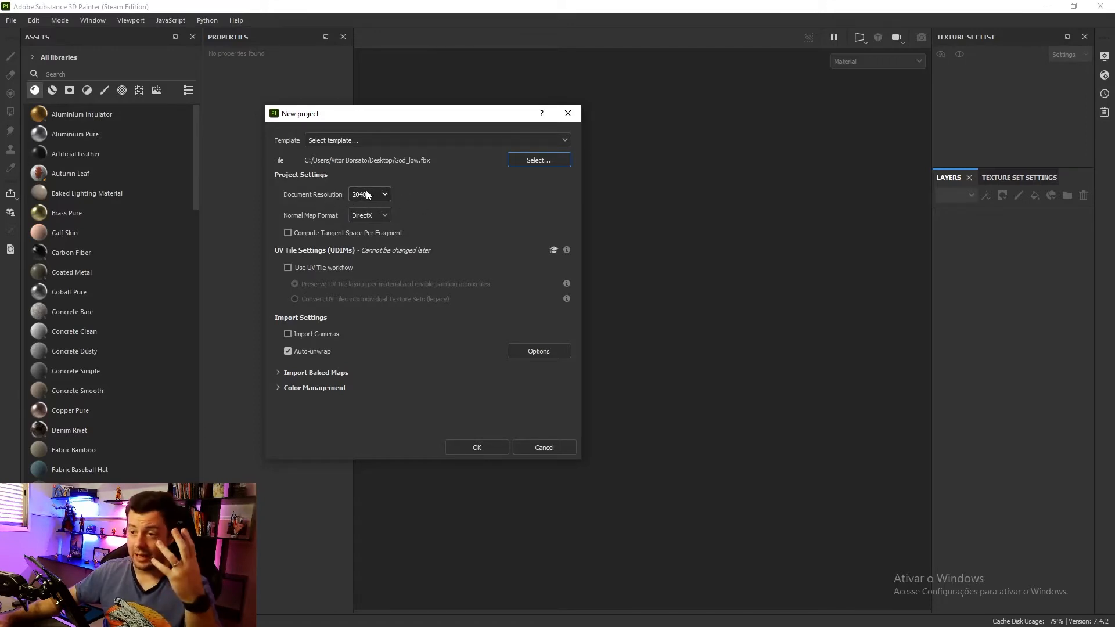
- Disable Auto-unwrap, create the project, and view the imported bust from an angle
left_click(324, 351)
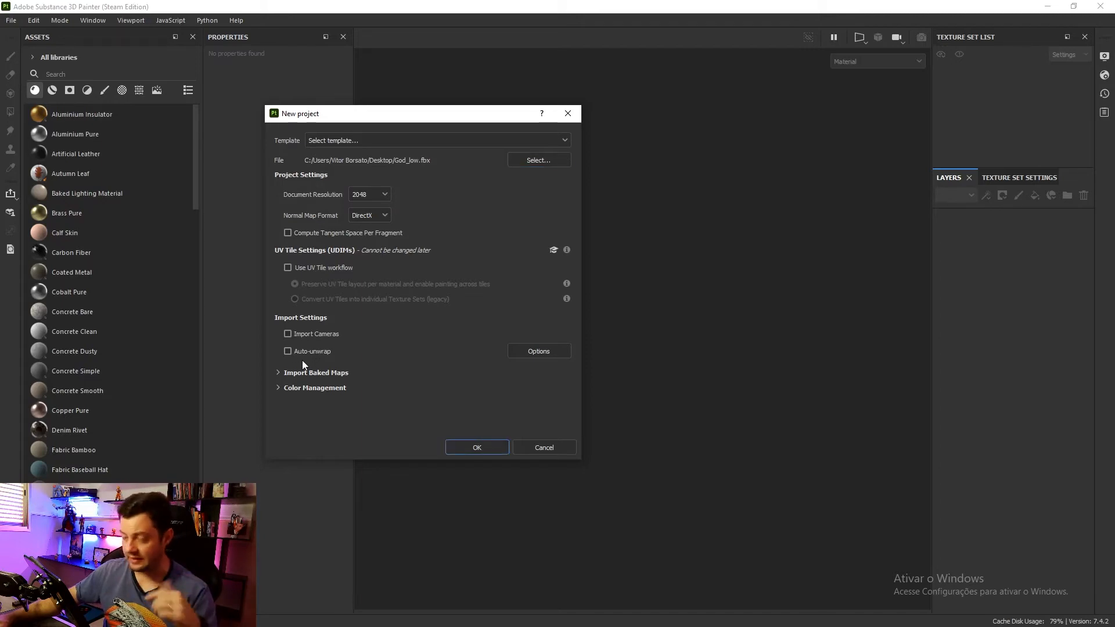
left_click(476, 448)
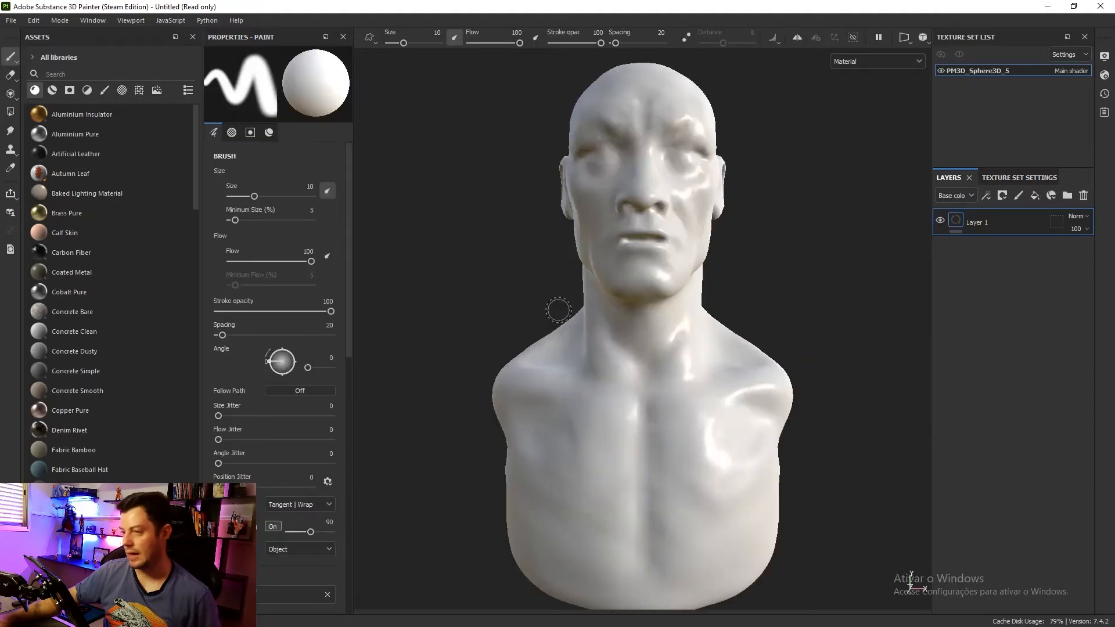
mouse_move(779, 295)
left_mouse_down("alt")
mouse_move(747, 326)
mouse_move(846, 341)
mouse_move(600, 204)
mouse_move(715, 306)
left_mouse_up("alt")
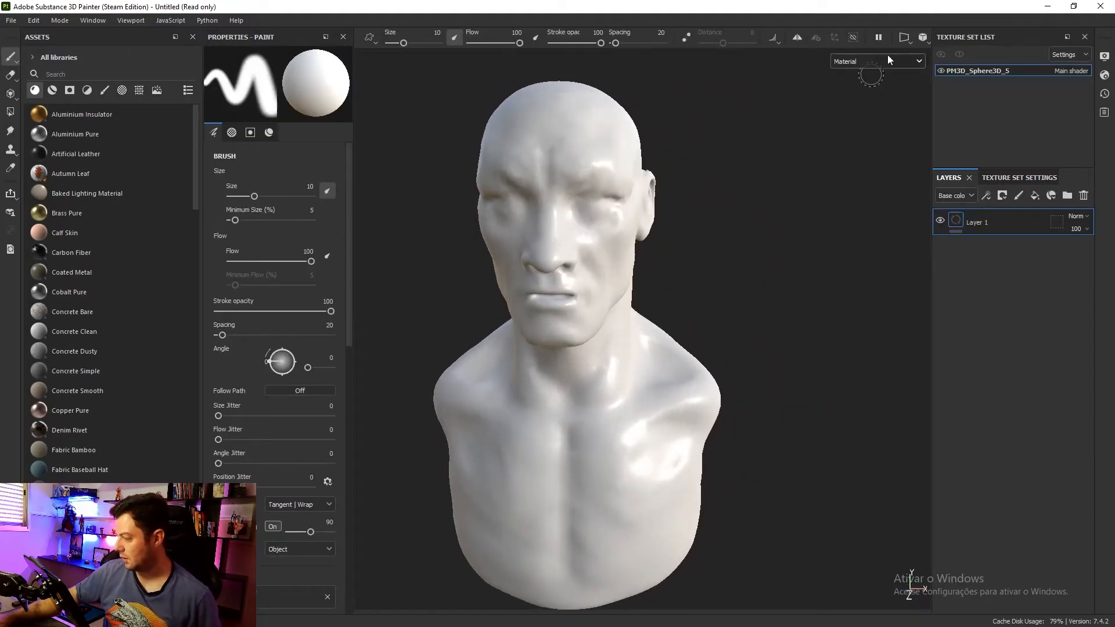
- Show only the 2D view to examine the bust's UV layout
left_click(908, 43)
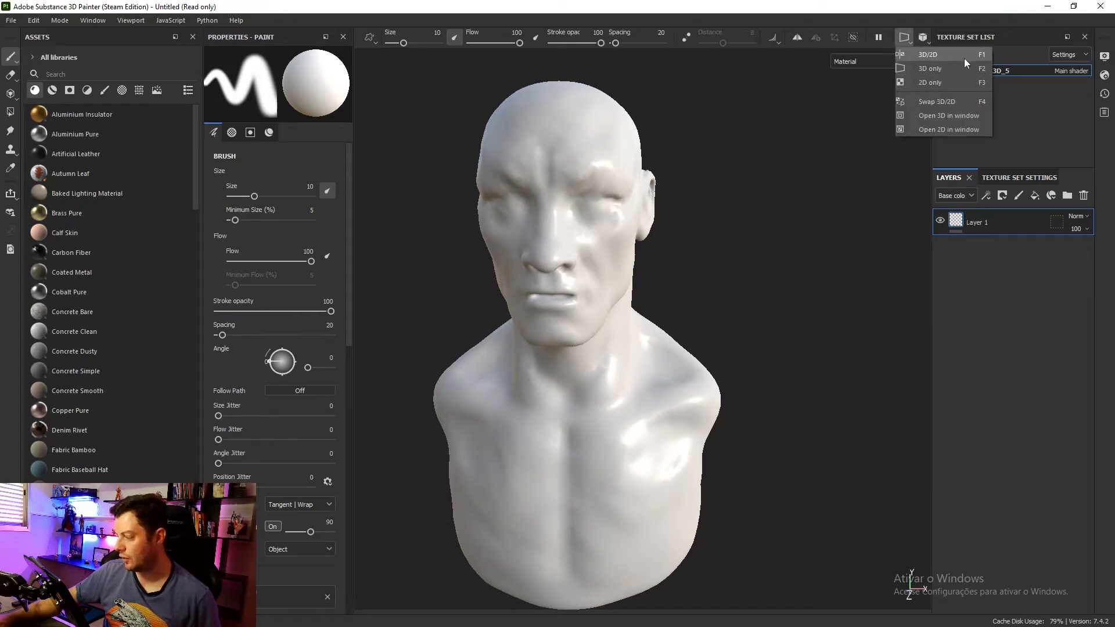
left_click(800, 161)
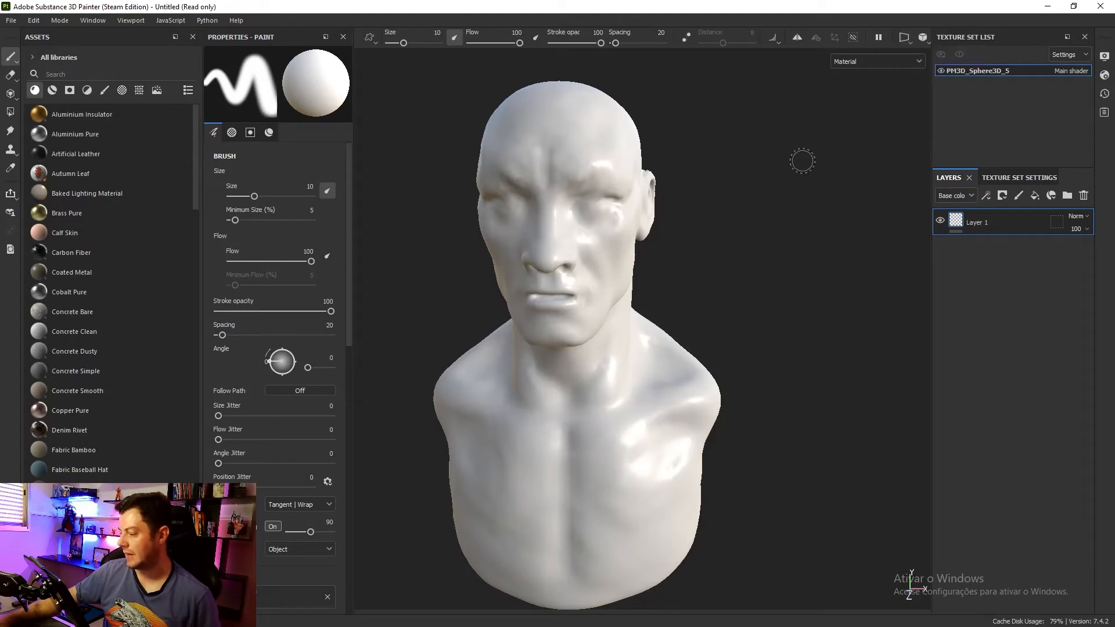
key("F3")
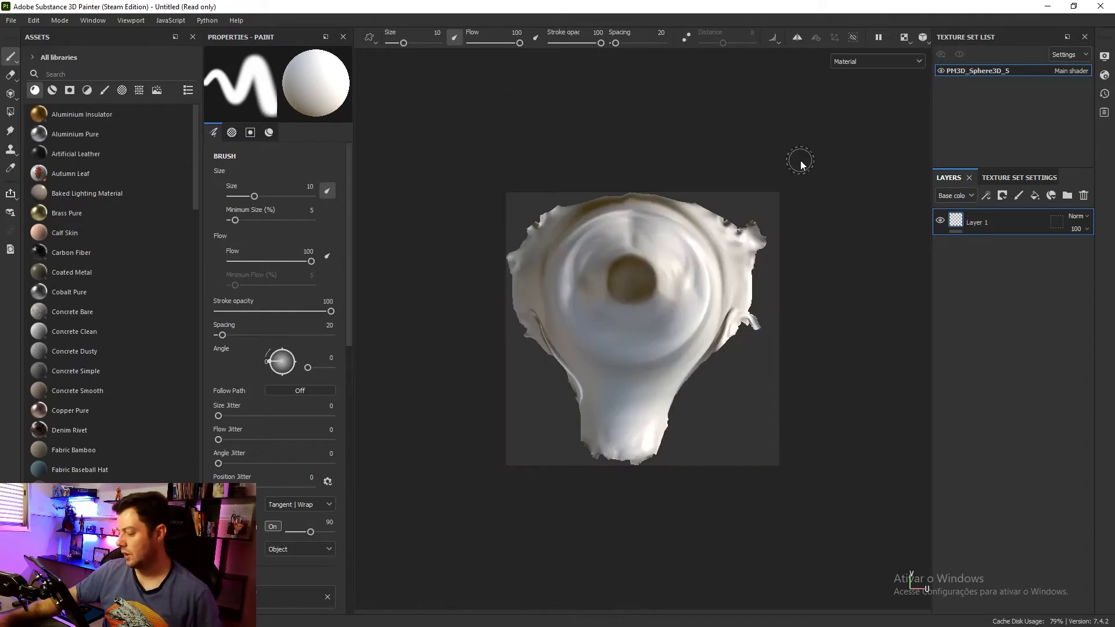
- Compare the combined, 3D-only and 2D-only viewport layouts, and return to showing the 3D view alone
key("F1")
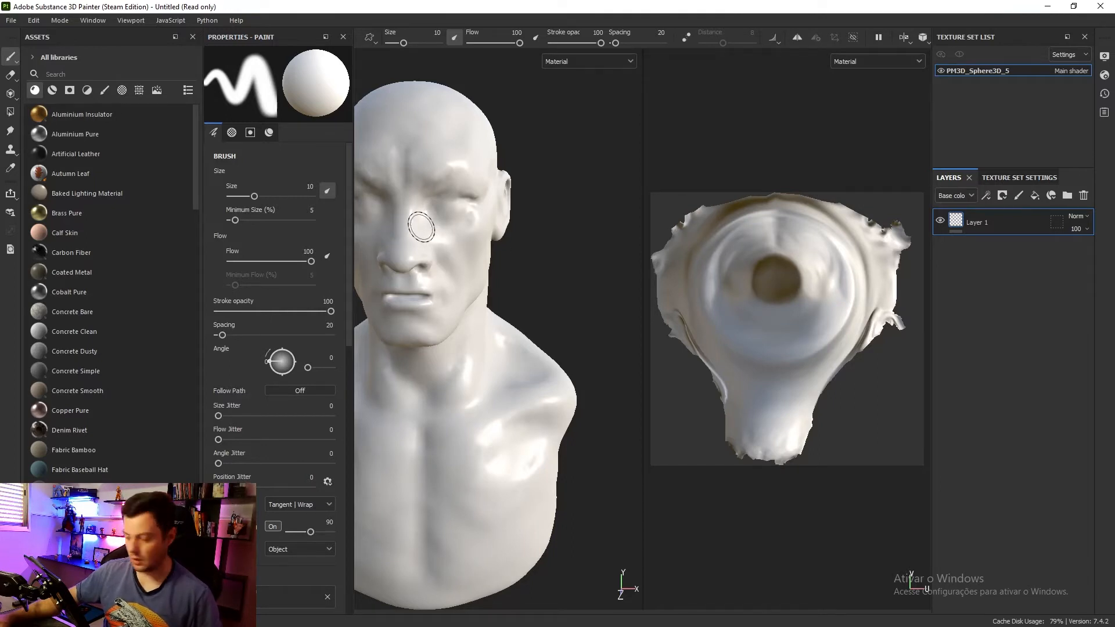
key("F2")
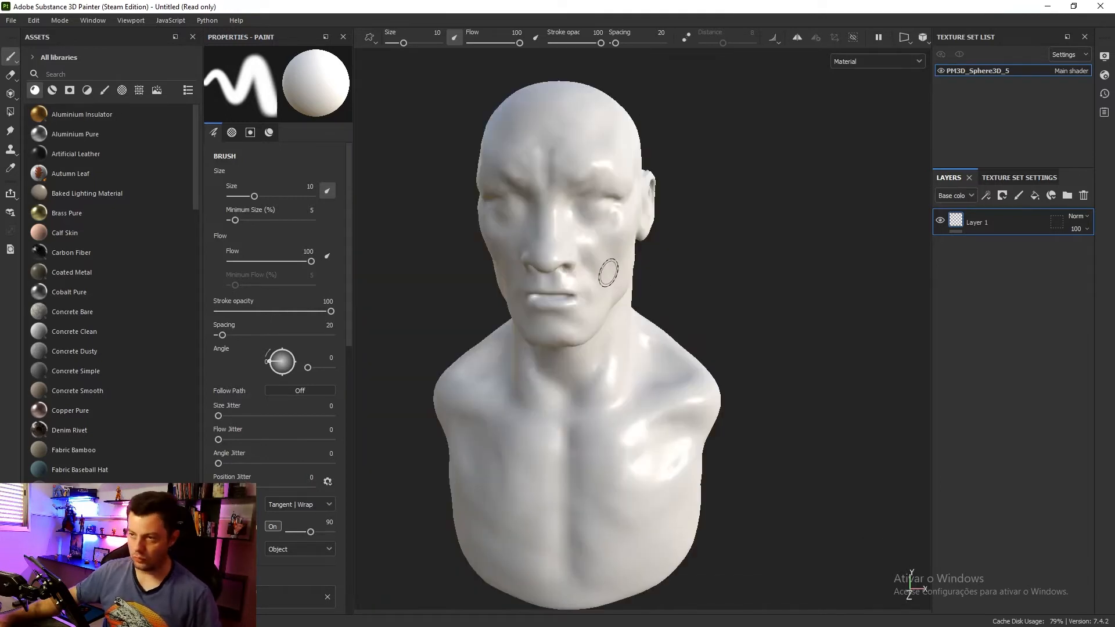
key("F3")
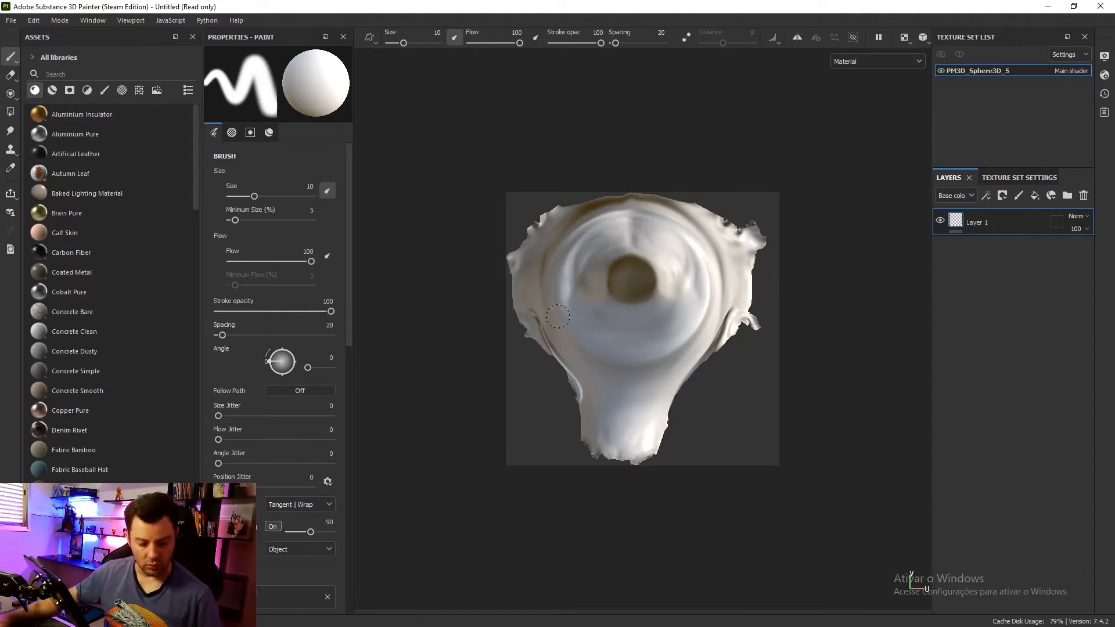
key("e")
key("F2")
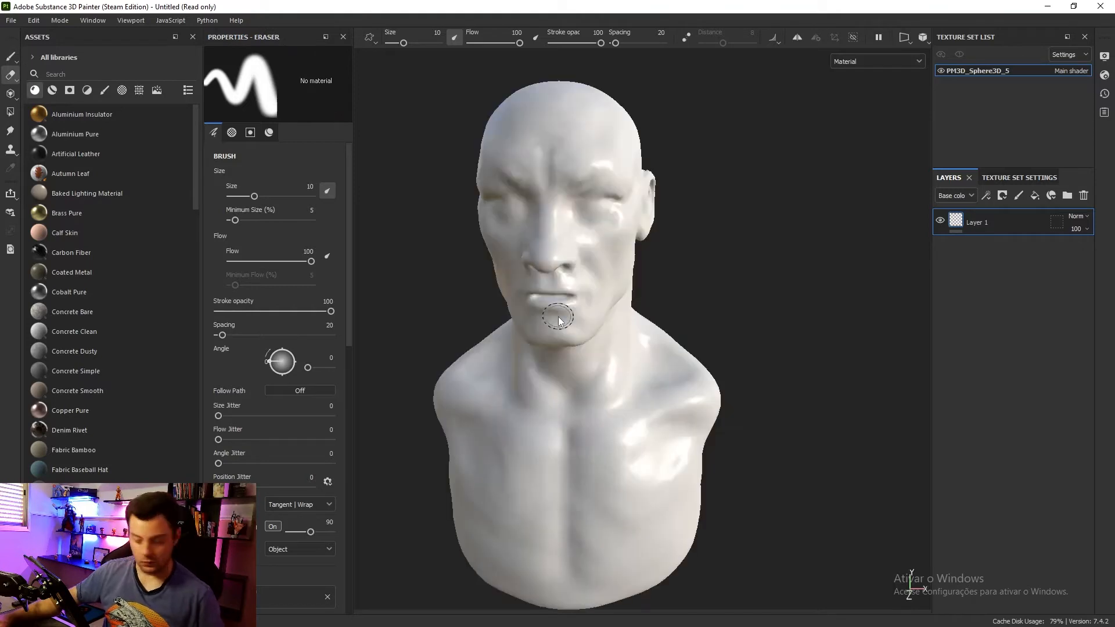
- Examine the low-poly bust from several angles and under a rotated environment light
mouse_move(759, 227)
left_mouse_down("alt")
mouse_move(709, 232)
mouse_move(729, 261)
mouse_move(526, 260)
mouse_move(725, 256)
mouse_move(725, 291)
mouse_move(694, 289)
mouse_move(785, 274)
left_mouse_up("alt")
right_click_drag(786, 275, 812, 269, "shift")
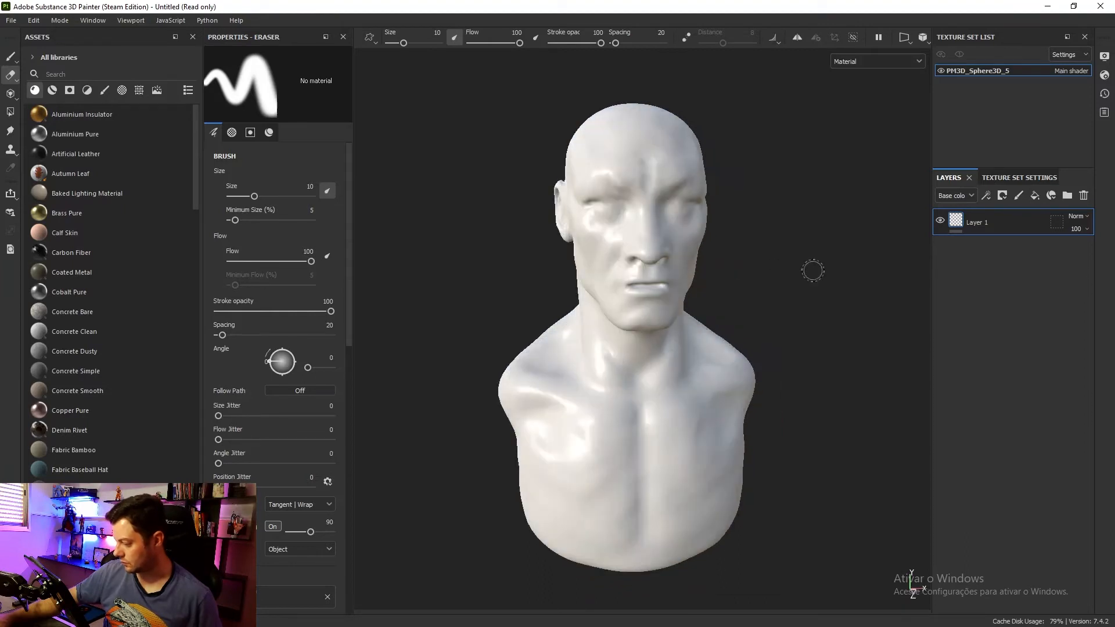
left_click_drag(812, 269, 760, 279, "alt")
right_click_drag(760, 279, 814, 279, "alt")
middle_click_drag(813, 278, 804, 274, "alt")
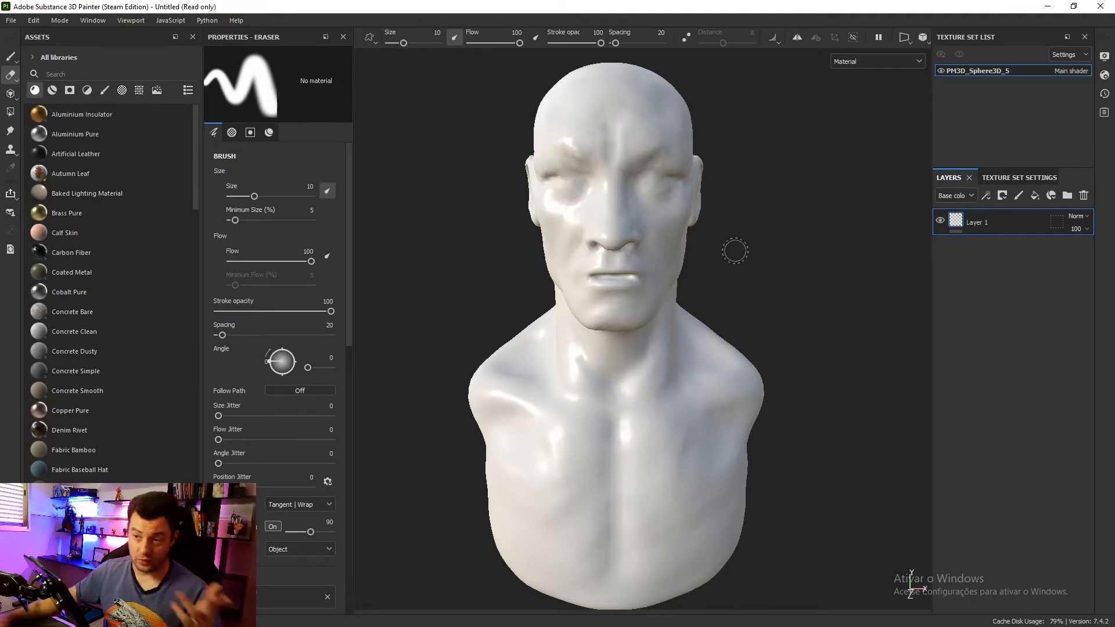
left_click_drag(772, 252, 761, 285, "alt")
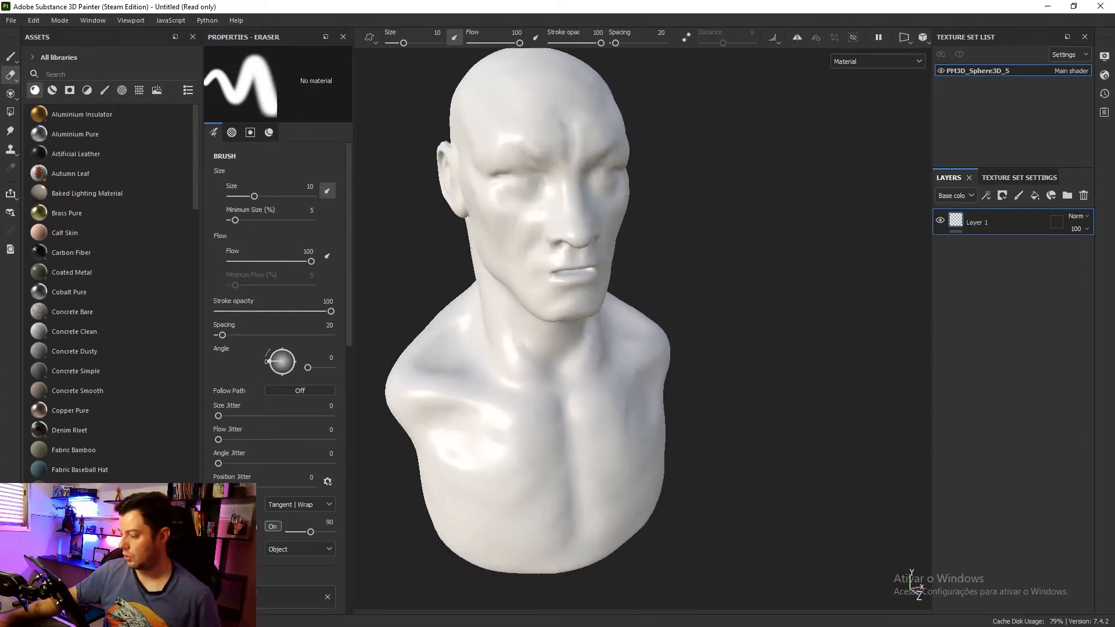
mouse_move(713, 246)
left_mouse_down("alt")
mouse_move(784, 279)
mouse_move(757, 274)
left_mouse_up("alt")
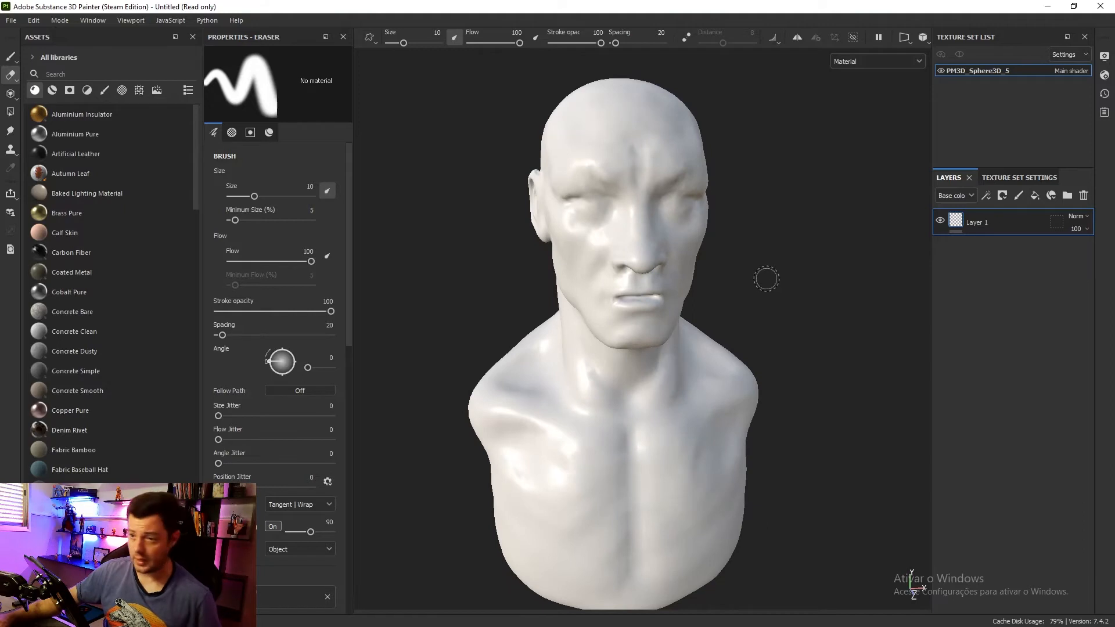
left_click_drag(834, 269, 785, 266, "alt")
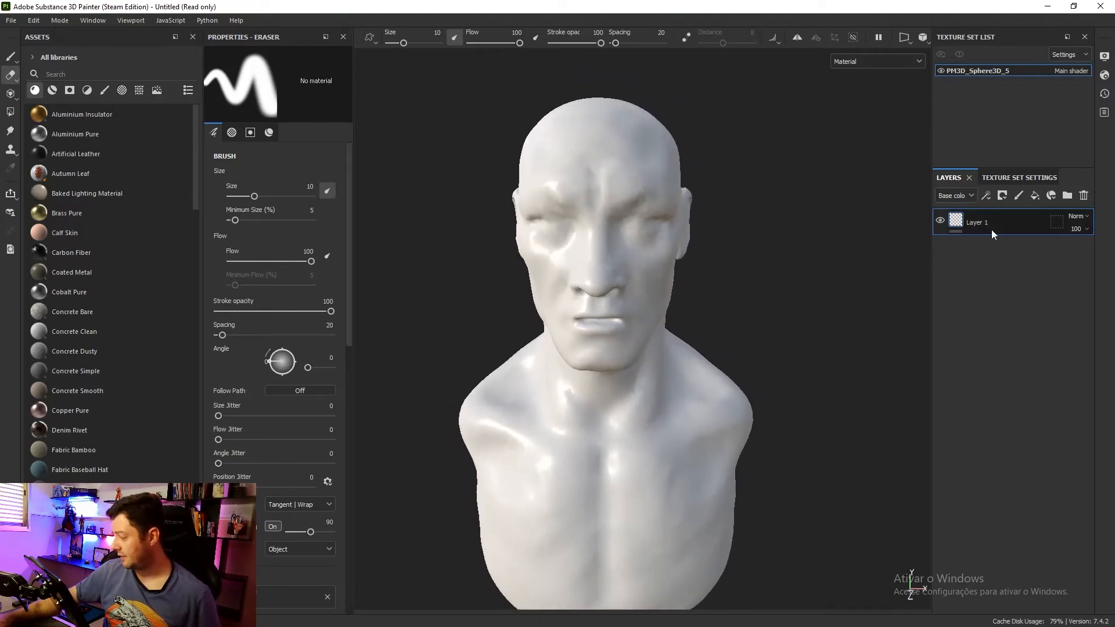
- Open the mesh map baking options from the texture set's settings
left_click(1019, 178)
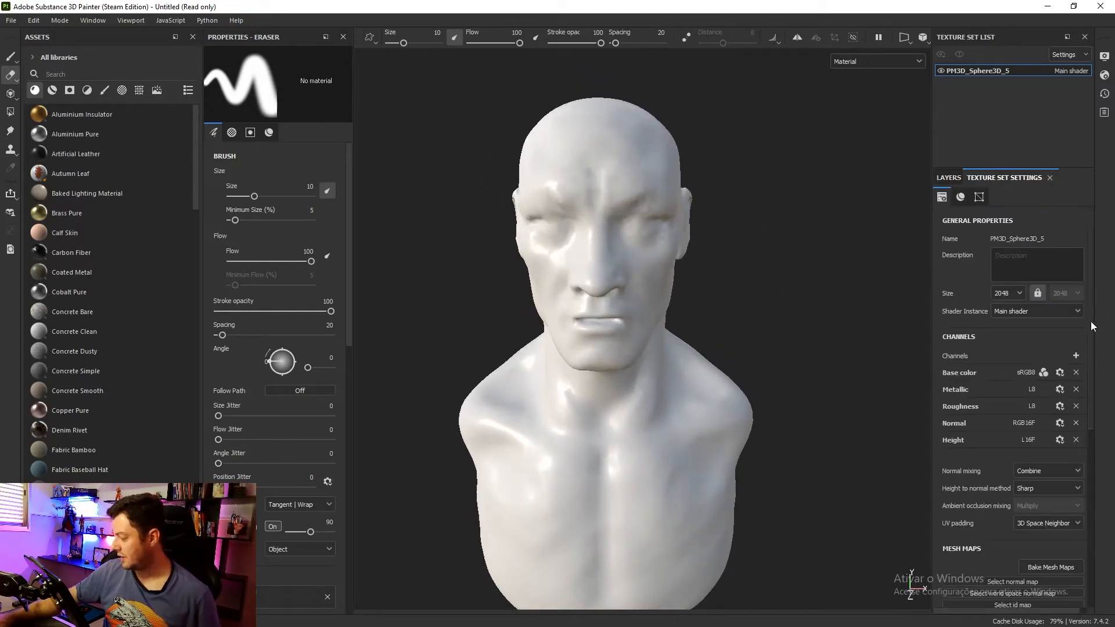
left_click_drag(1091, 322, 1093, 406)
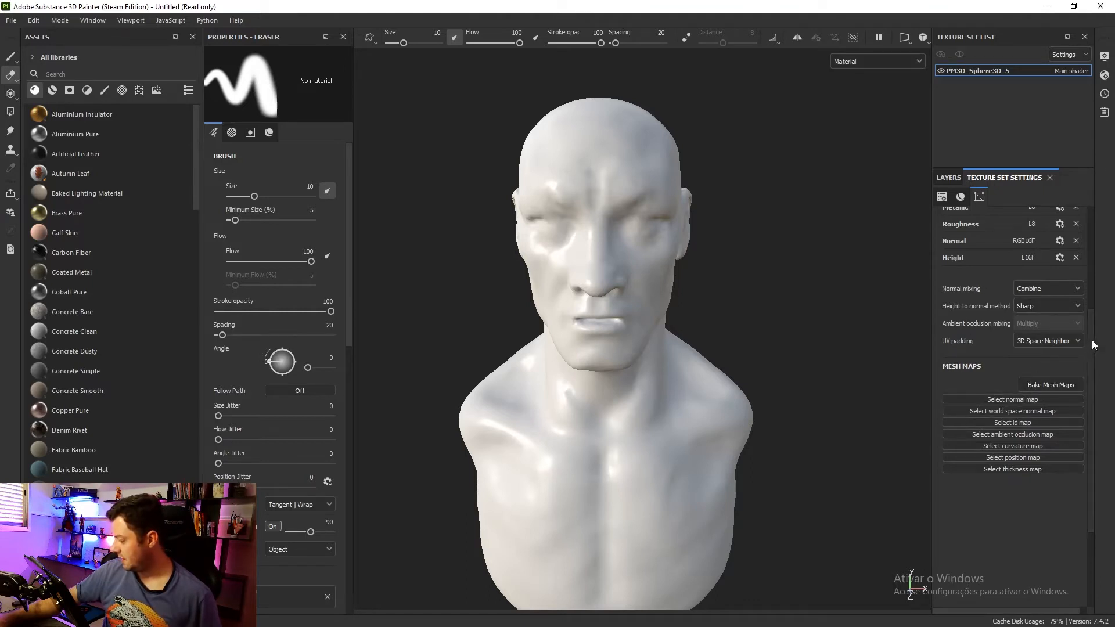
left_click_drag(1092, 340, 1068, 374)
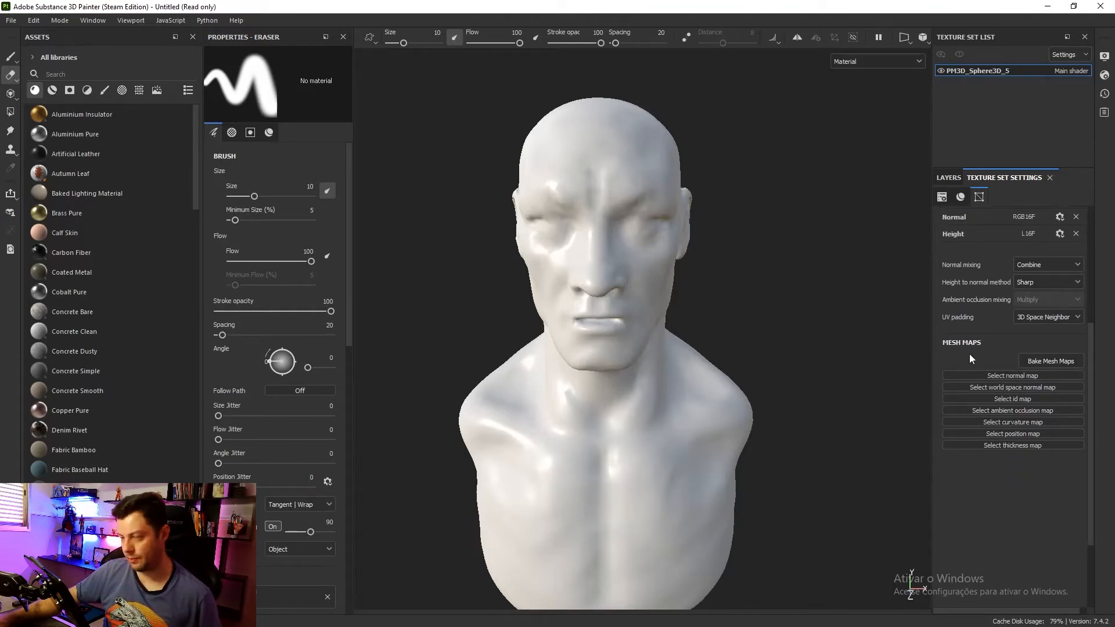
left_click(1050, 360)
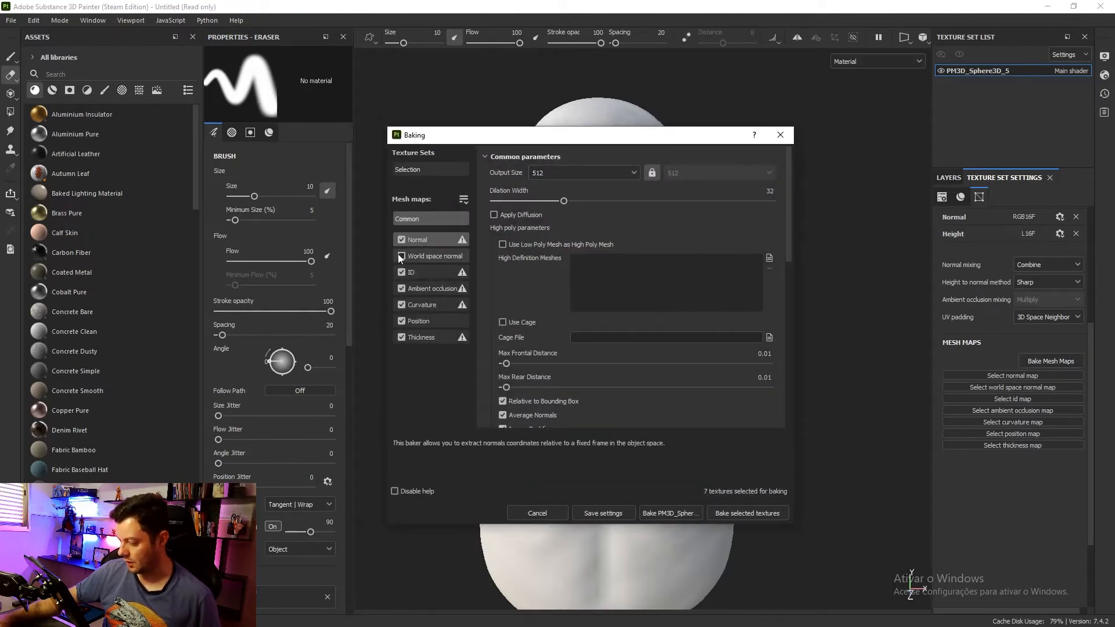
- Exclude the world space normal, ID, ambient occlusion, curvature, position and thickness maps, keeping only Normal selected for baking
left_click(401, 273)
left_click(401, 257)
left_click(401, 289)
left_click(401, 305)
left_click(401, 322)
left_click(401, 338)
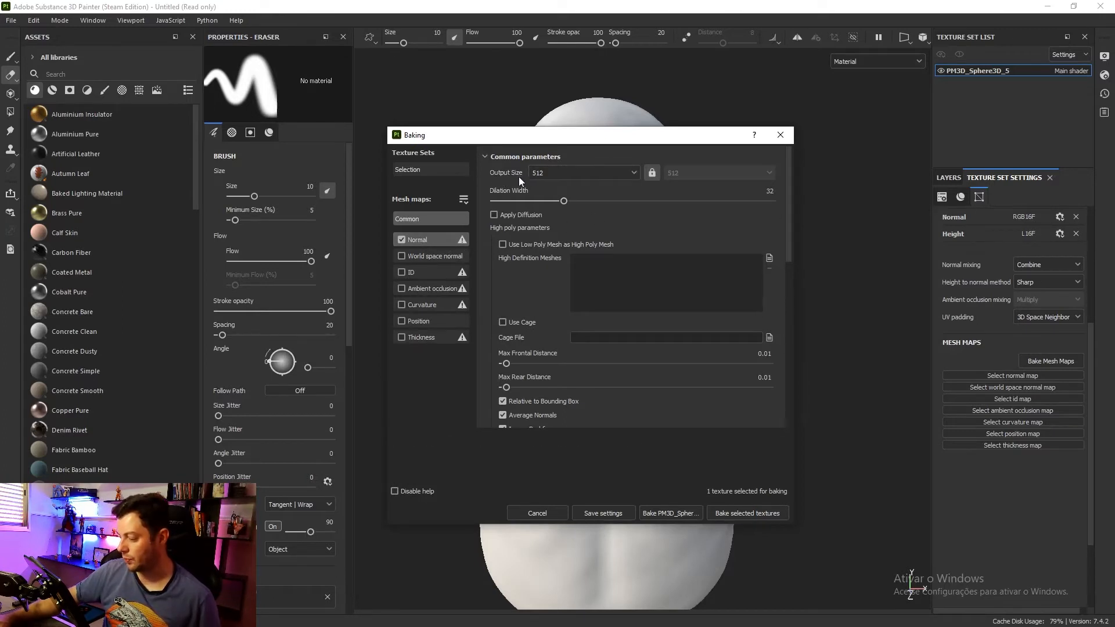
- Set the output size of the baked map to 2048
left_click(607, 174)
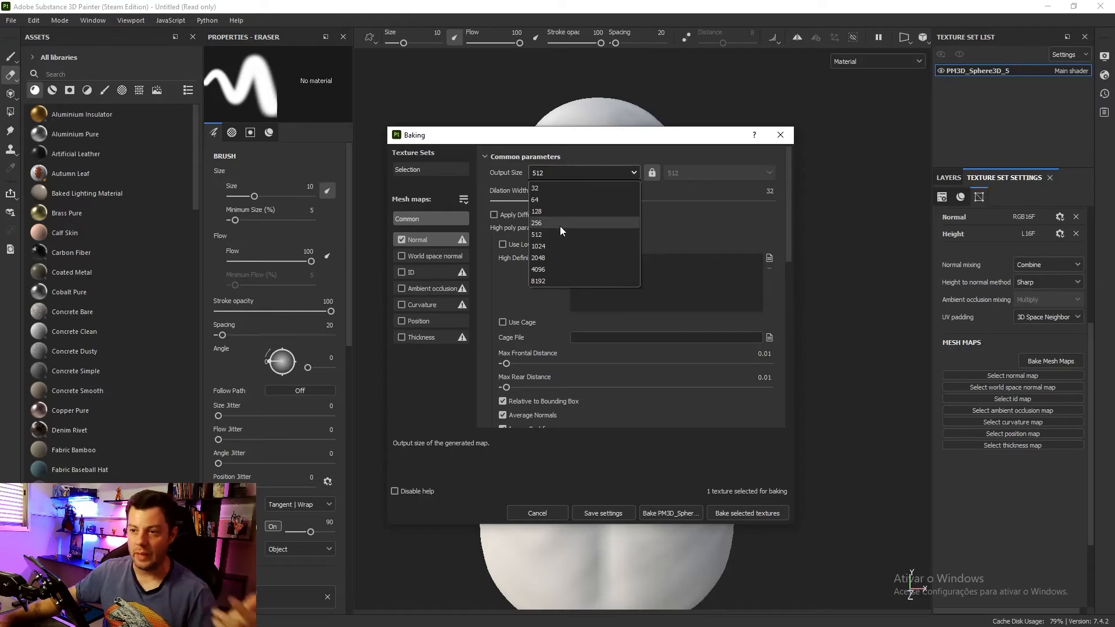
left_click(569, 258)
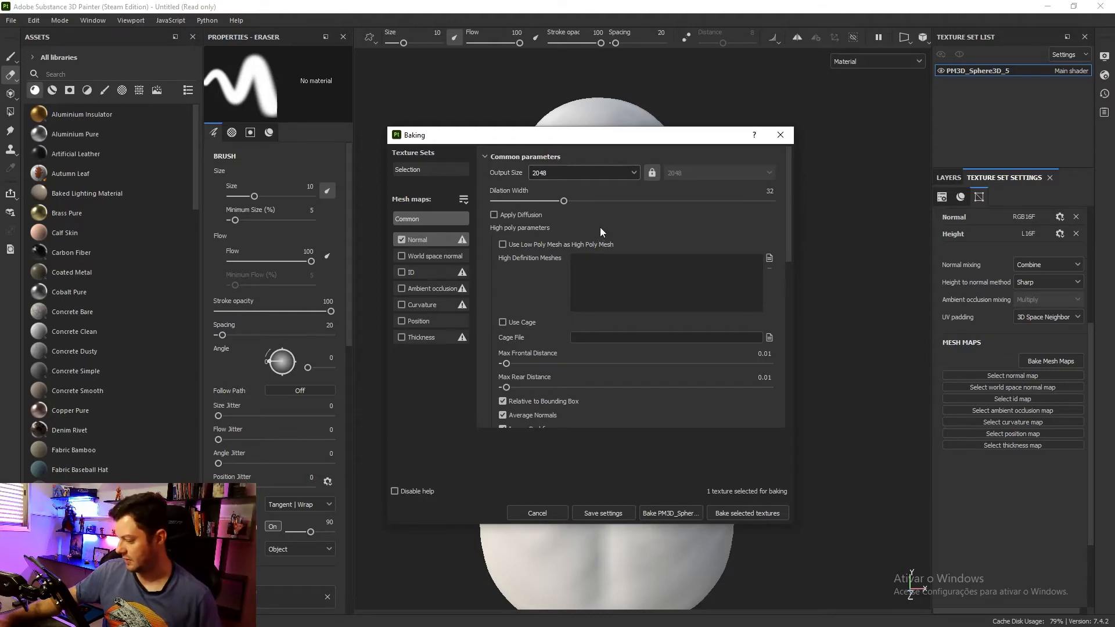
scroll(545, 270, "down", 1)
scroll(545, 270, "up", 1)
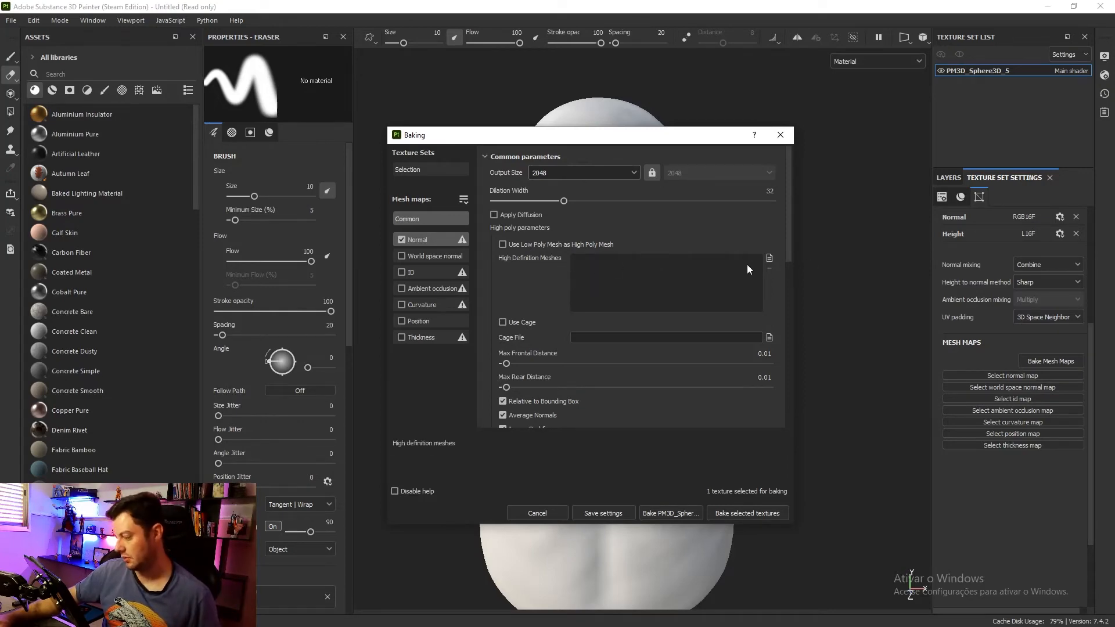
- Rename the God_hugh file on the desktop to God_high and load it as the high definition mesh for baking
left_click(769, 259)
left_click(604, 229)
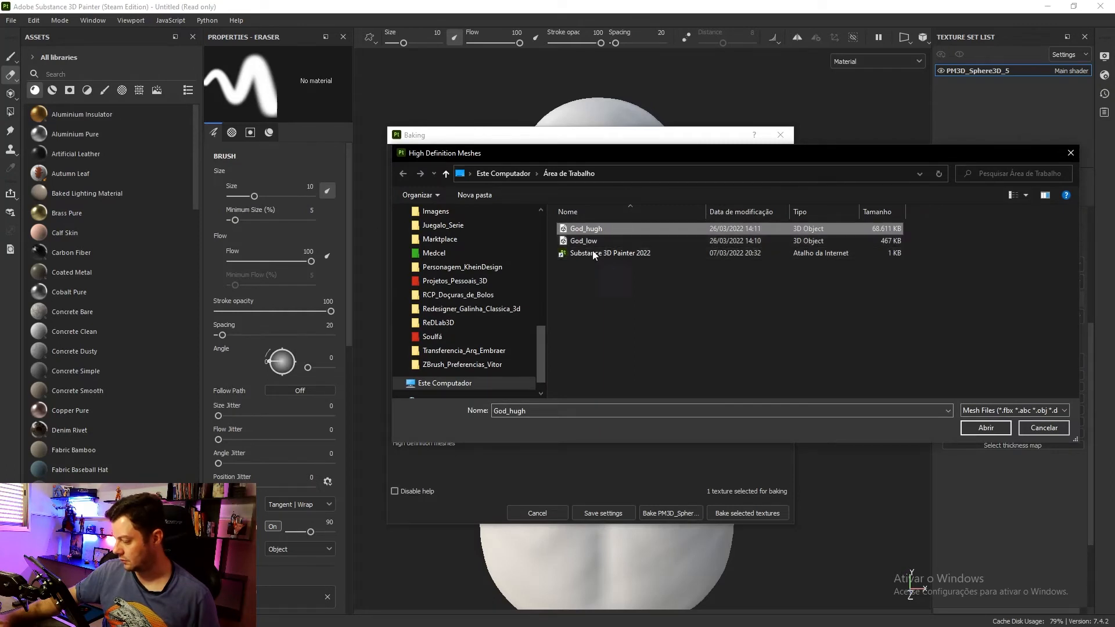
double_click(602, 229)
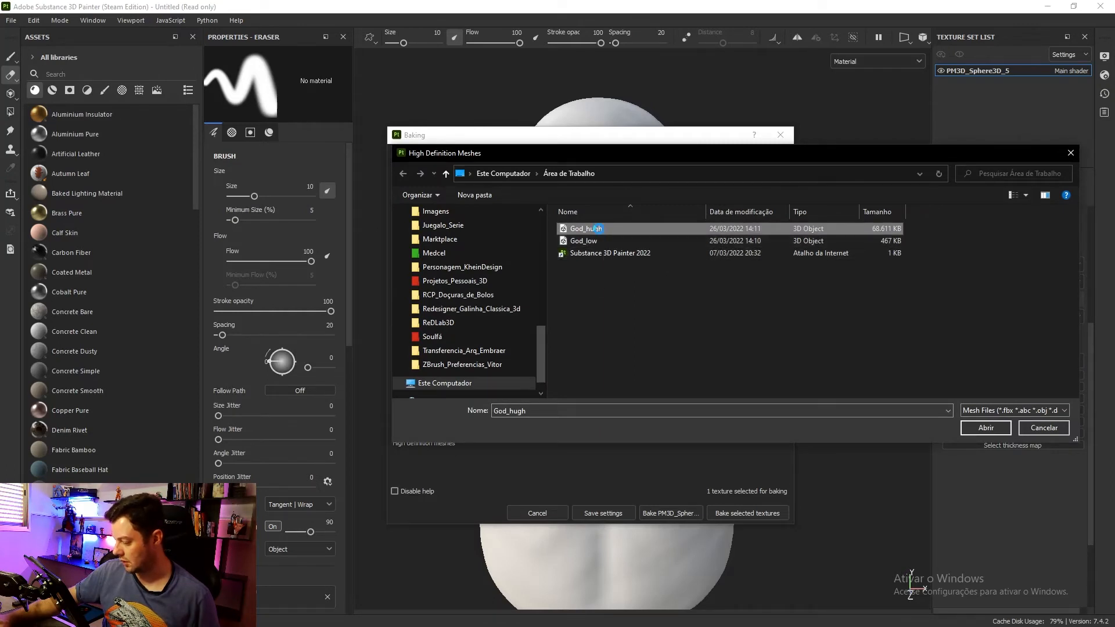
right_click(598, 229)
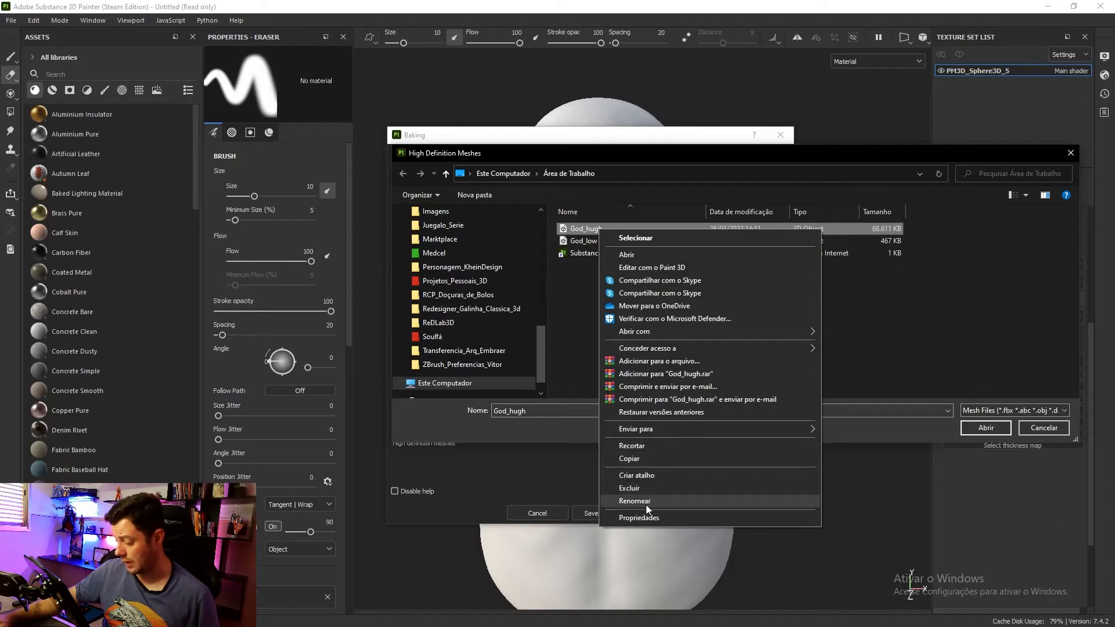
left_click(645, 504)
left_click(595, 230)
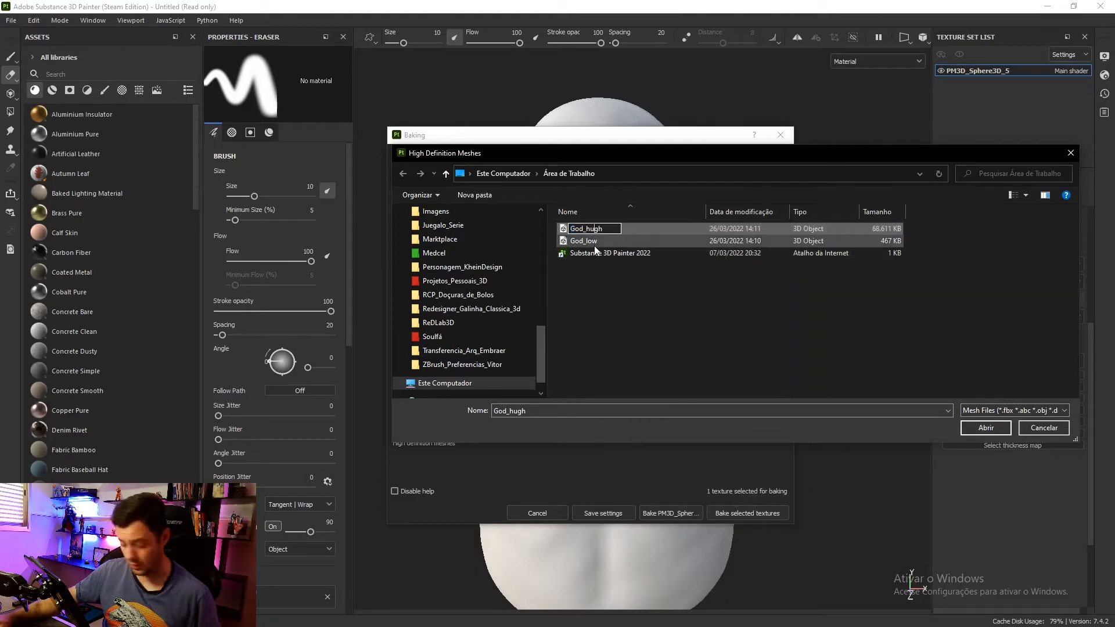
key("BackSpace")
type("i")
key("Return")
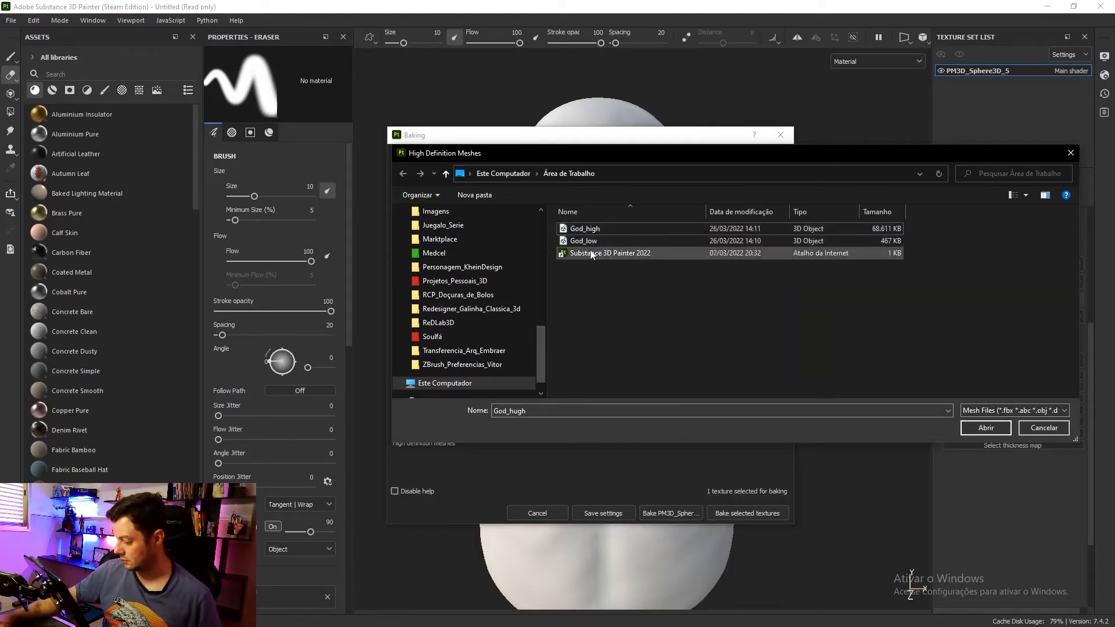
left_click(986, 428)
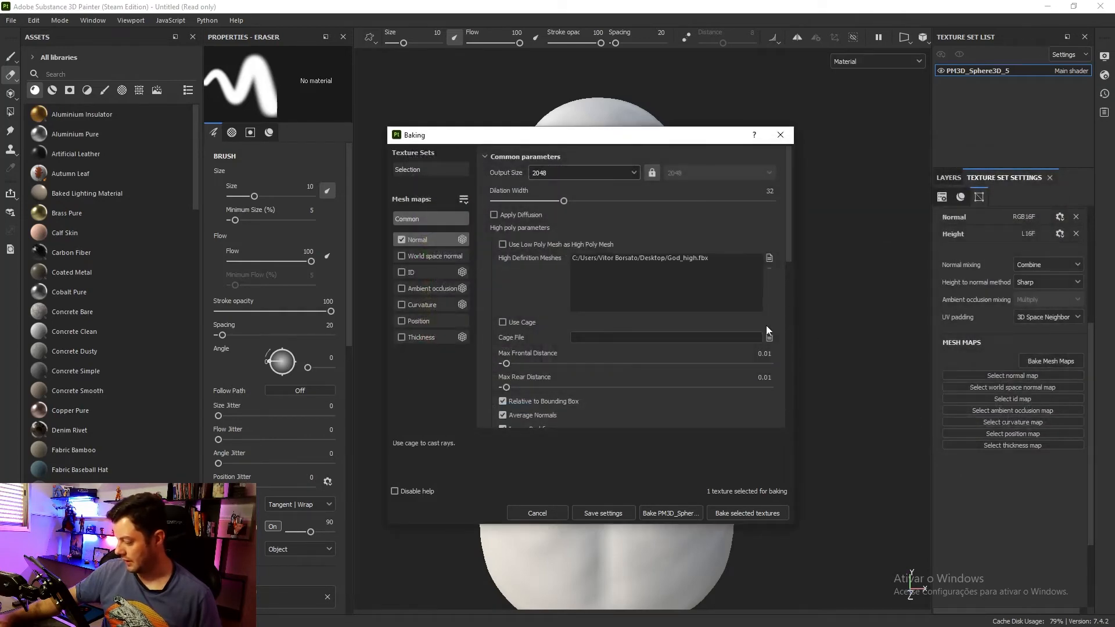
- Set the bake's antialiasing to Subsampling 2x2 and its matching method to By Mesh Name
scroll(766, 326, "down", 3)
scroll(649, 344, "down", 1)
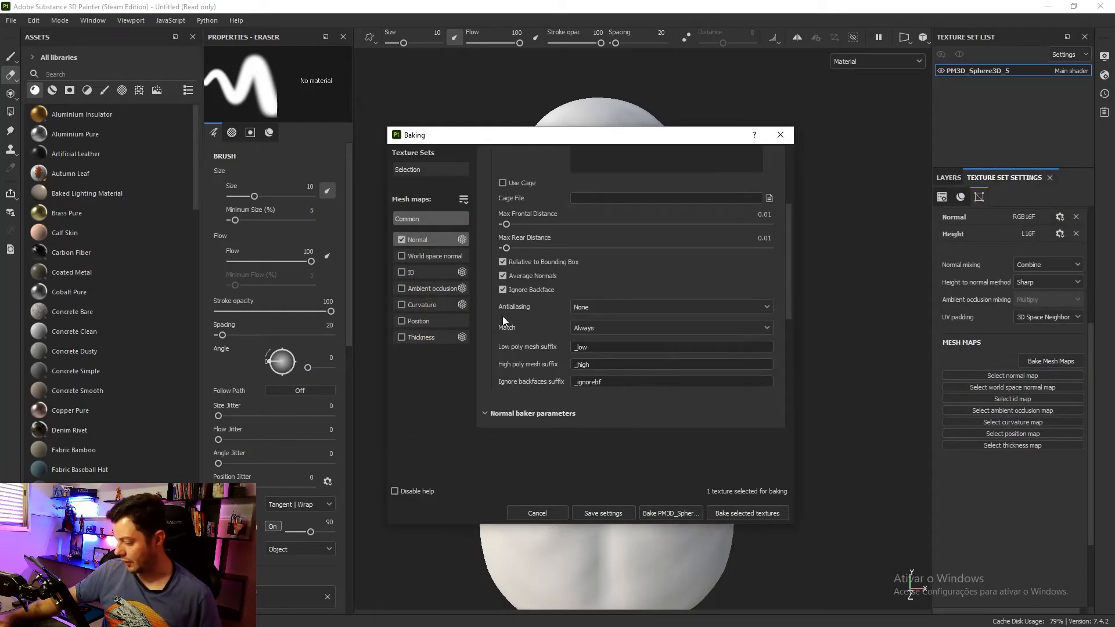
left_click(618, 310)
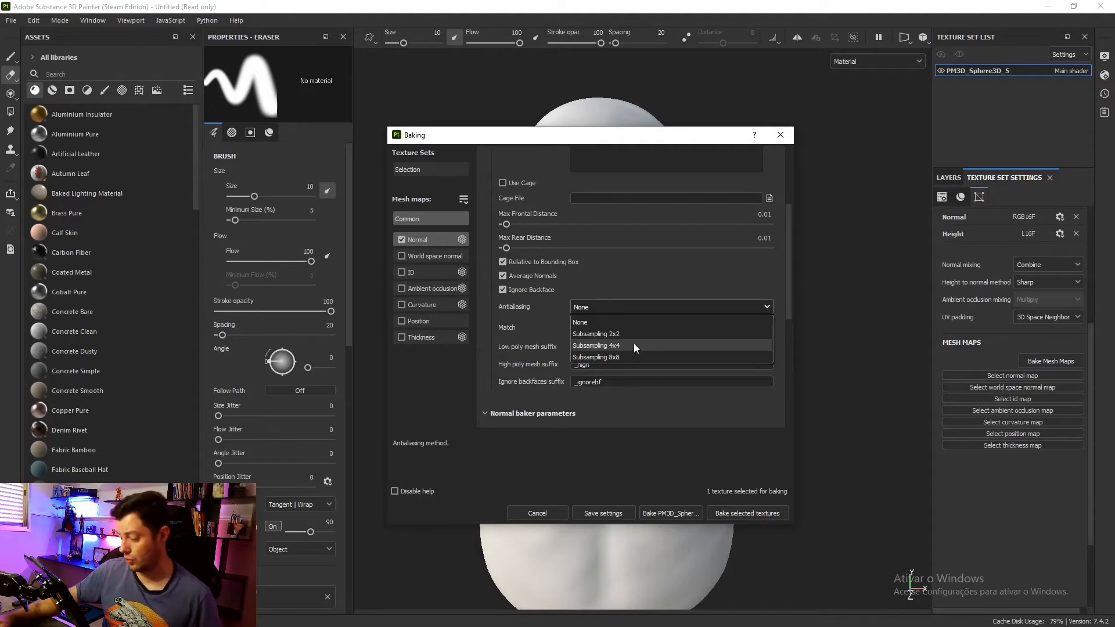
left_click(655, 334)
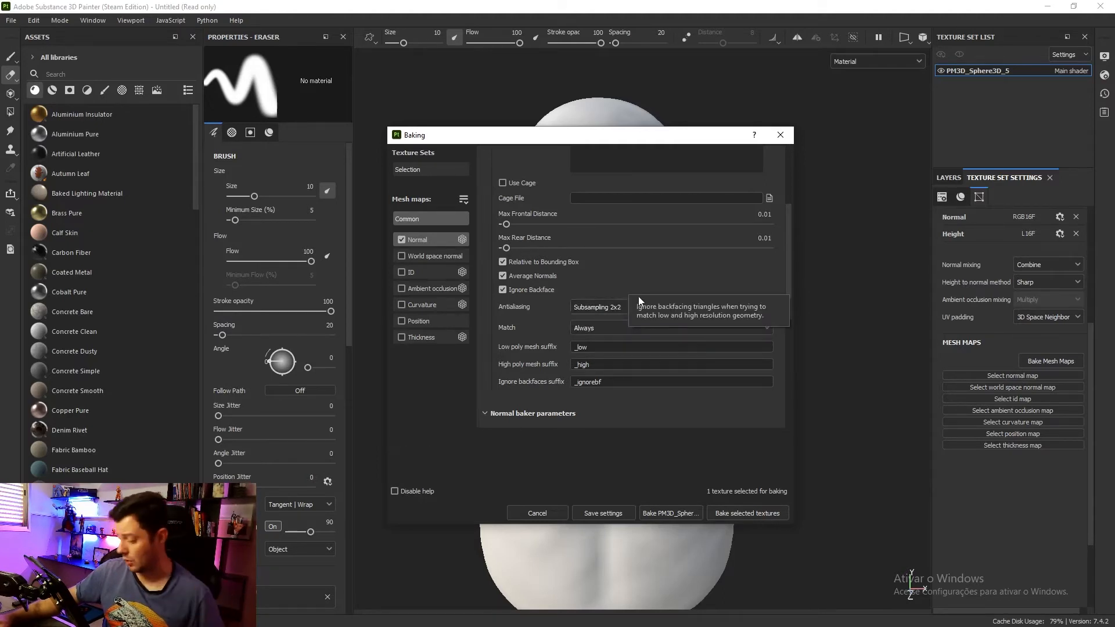
left_click(630, 329)
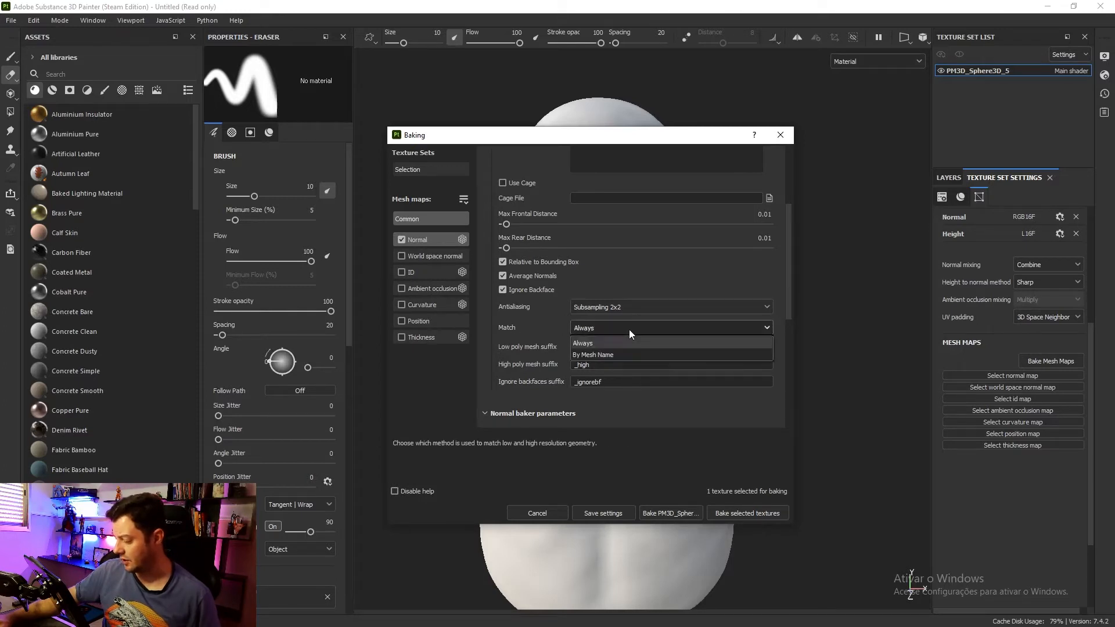
left_click(604, 354)
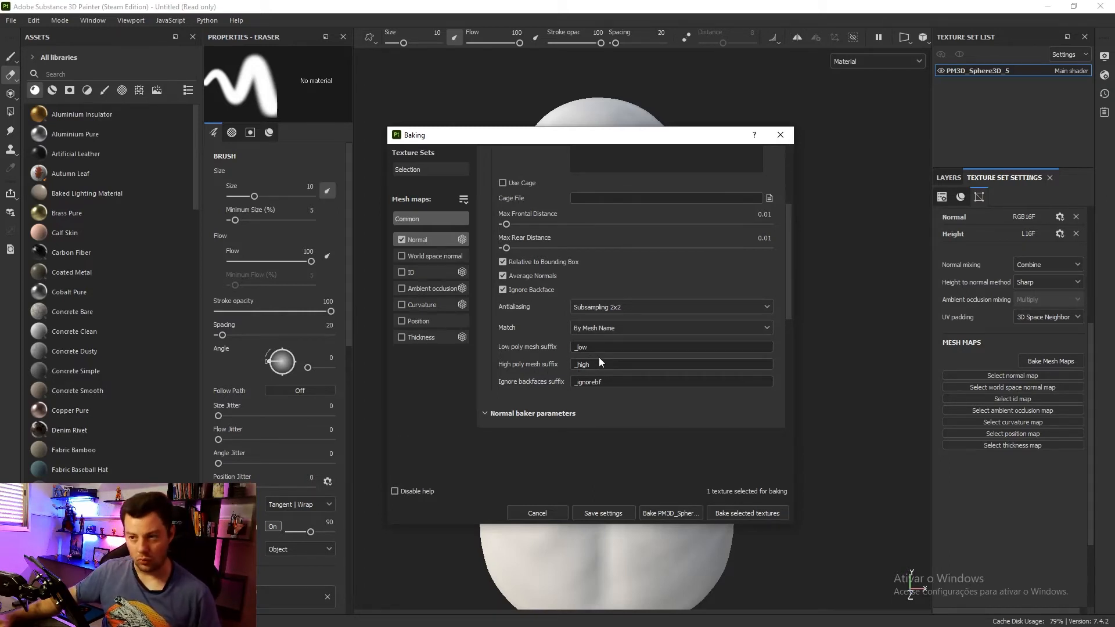
- Review the common baking parameters and bake the normal map for the PM3D_Sphere3D_5 texture set
left_click_drag(790, 216, 788, 170)
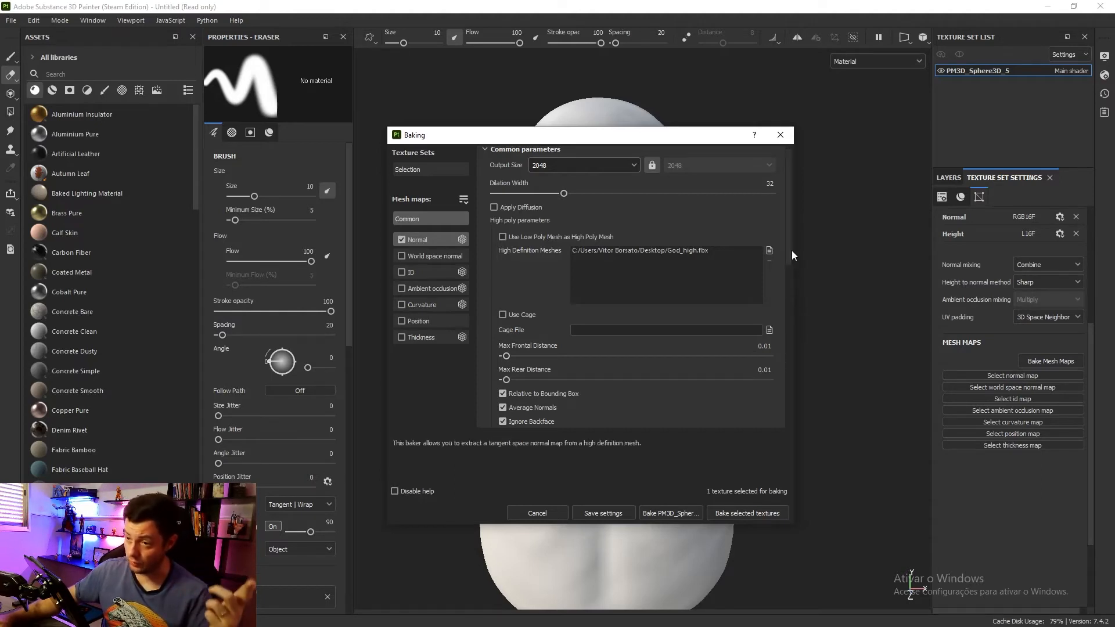
scroll(786, 242, "down", 4)
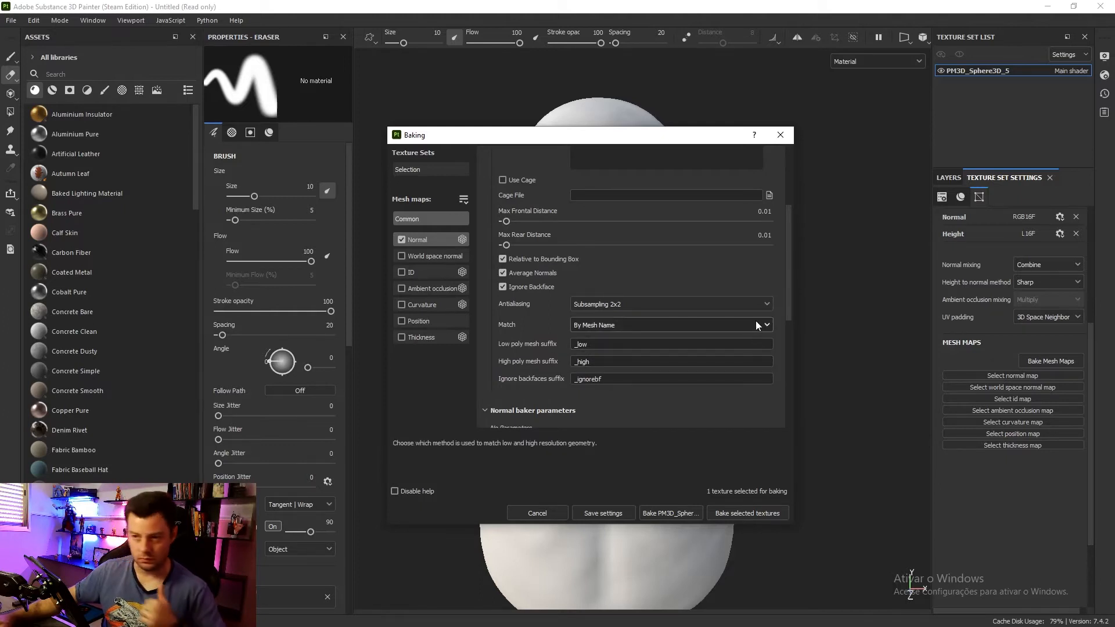
left_click_drag(789, 302, 797, 236)
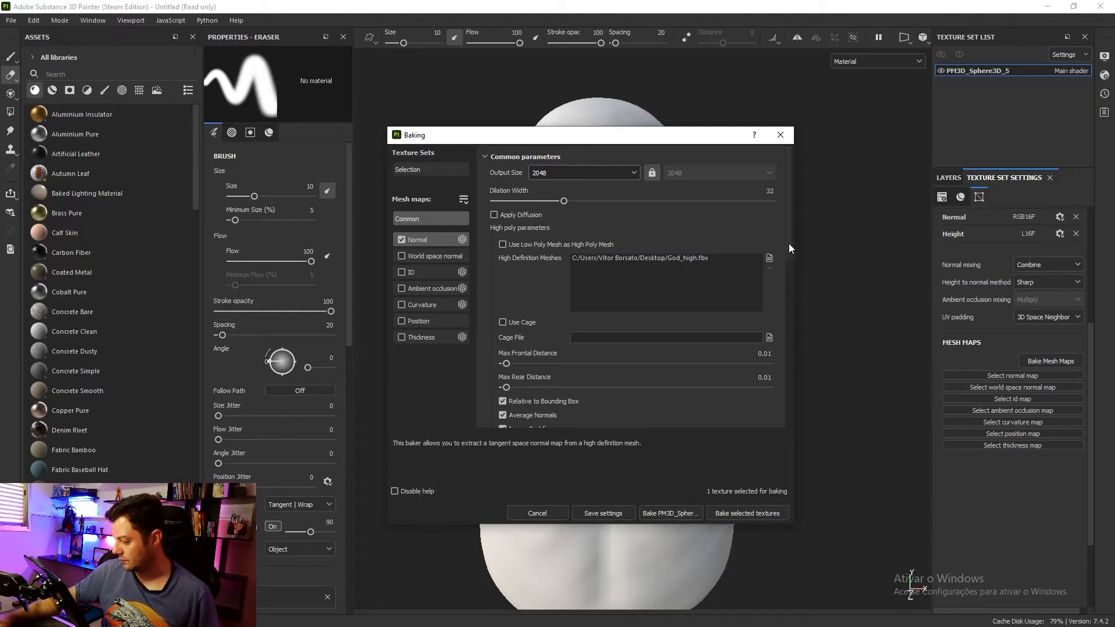
left_click(668, 514)
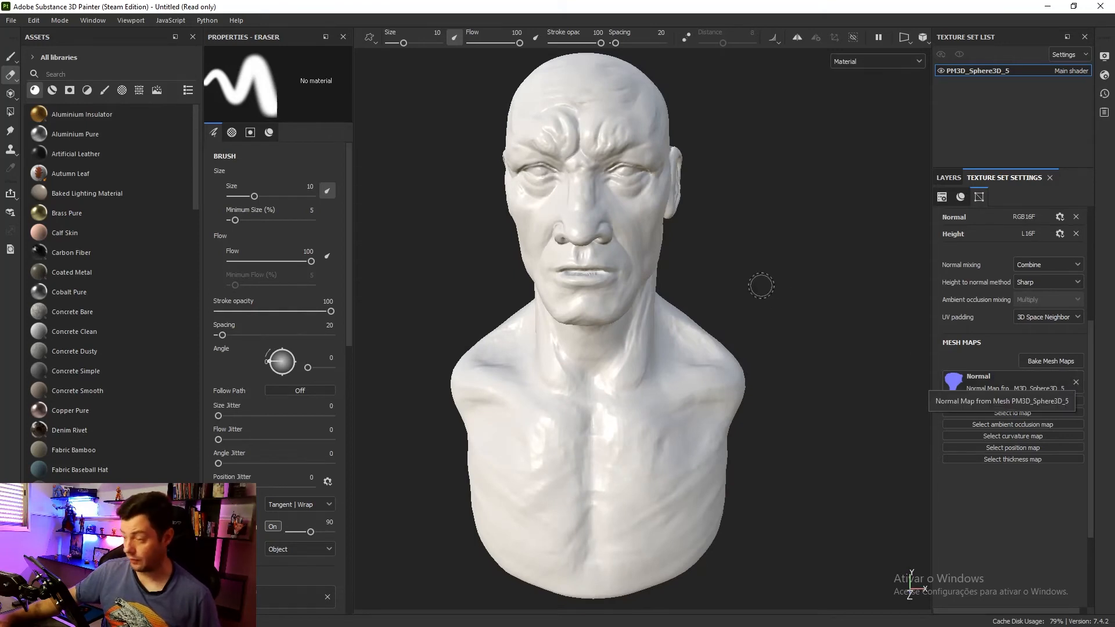
- Remove the baked normal map from the texture set to compare the bust without it, and undo the removal
left_click_drag(762, 286, 697, 304, "alt")
left_click(1076, 382)
key("ctrl+z")
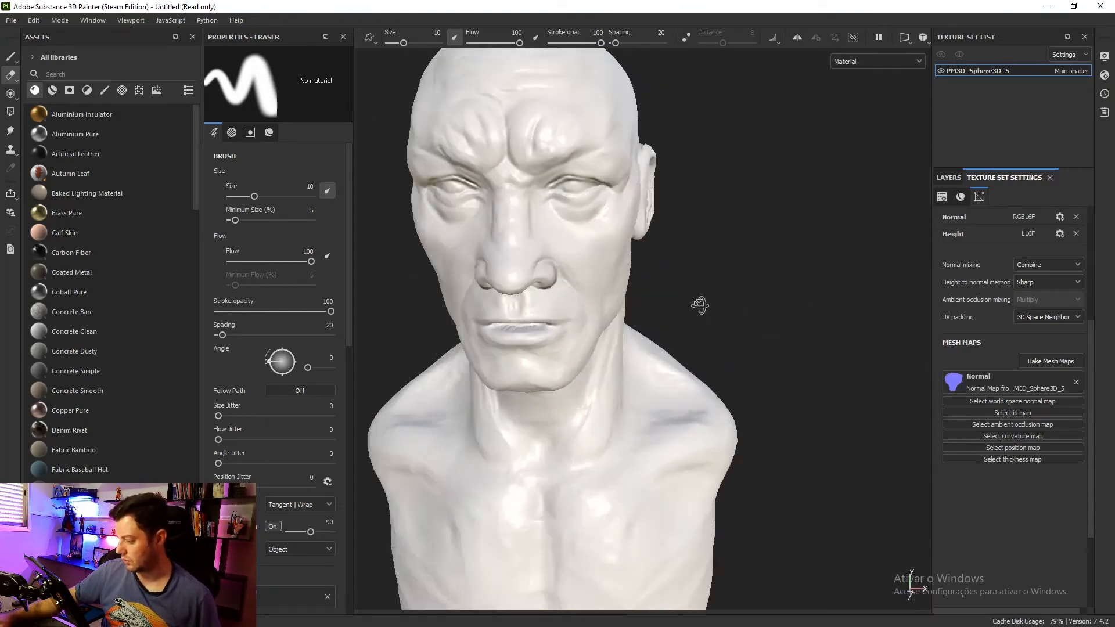
- Examine the baked normal detail on the bust's shoulder, neck and face from both sides
right_click_drag(697, 304, 787, 277, "alt")
left_click_drag(788, 277, 815, 318, "alt")
middle_click_drag(815, 317, 761, 269, "alt")
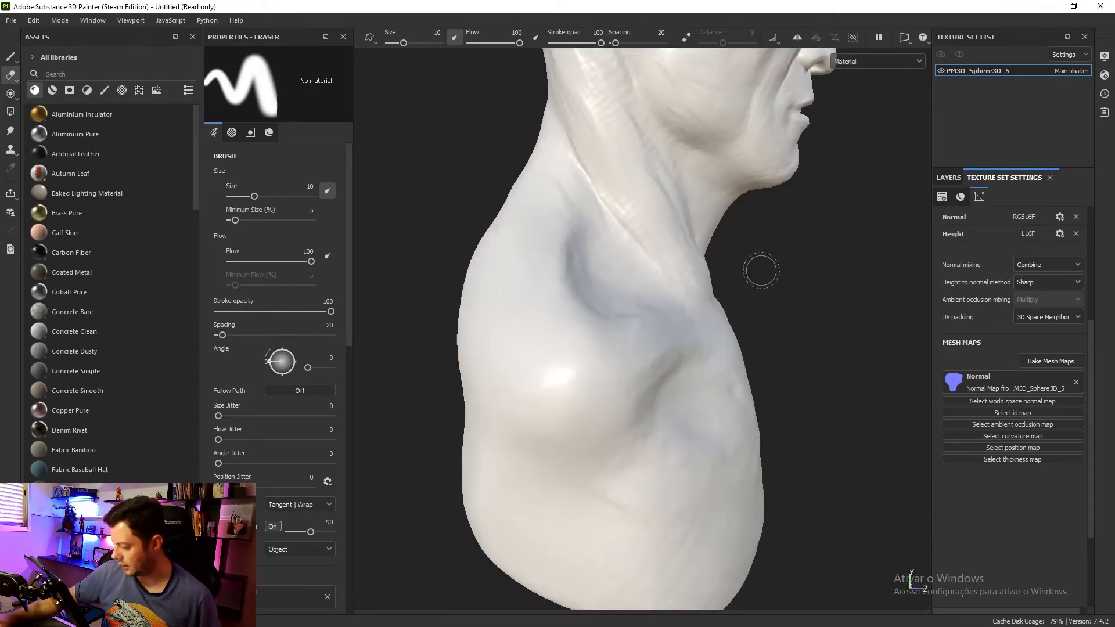
right_click_drag(760, 299, 824, 293, "alt")
left_click_drag(828, 293, 771, 320, "alt")
middle_click_drag(772, 227, 804, 312, "alt")
left_click_drag(804, 311, 673, 304, "alt")
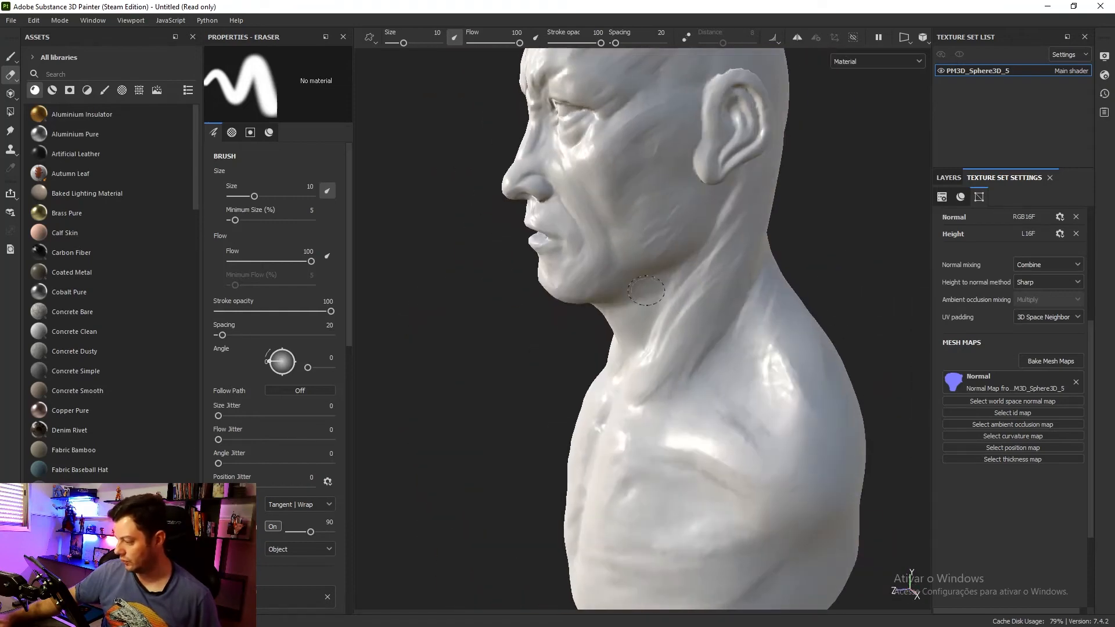
- Examine the baked normal detail on the bust's lips, face and chest, up close and from the front under rotated environment lighting
middle_click_drag(724, 263, 726, 284, "alt")
left_click_drag(804, 298, 741, 385, "alt")
left_click_drag(784, 353, 668, 302, "alt")
middle_click_drag(615, 290, 424, 282, "alt")
left_click_drag(726, 270, 767, 266, "alt")
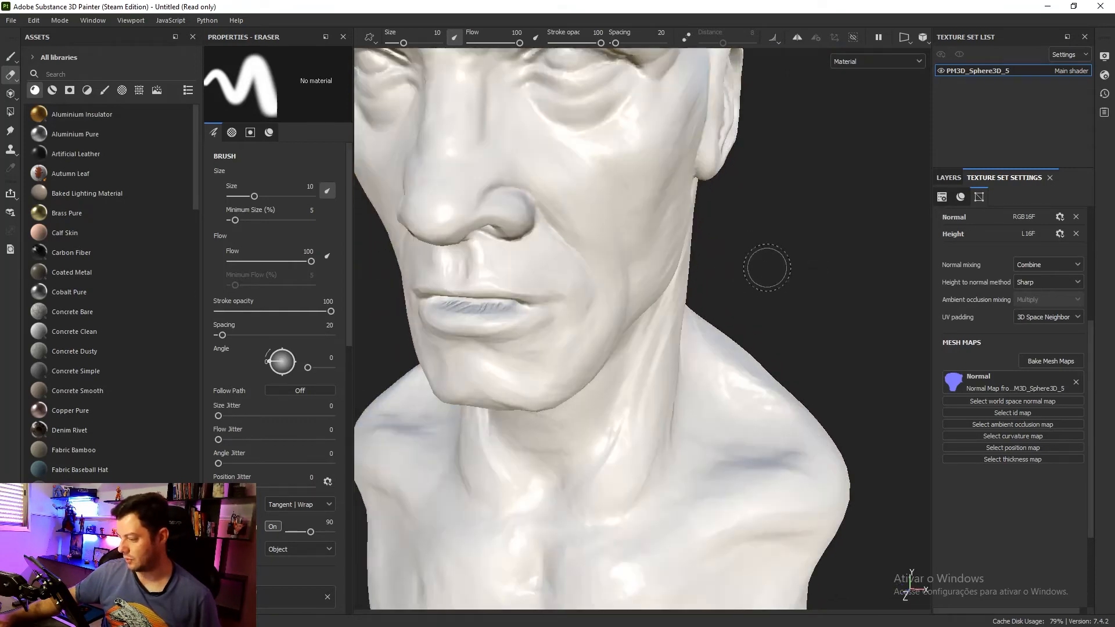
right_click_drag(767, 267, 553, 303, "alt")
left_click_drag(697, 308, 748, 308, "alt")
right_click(719, 299)
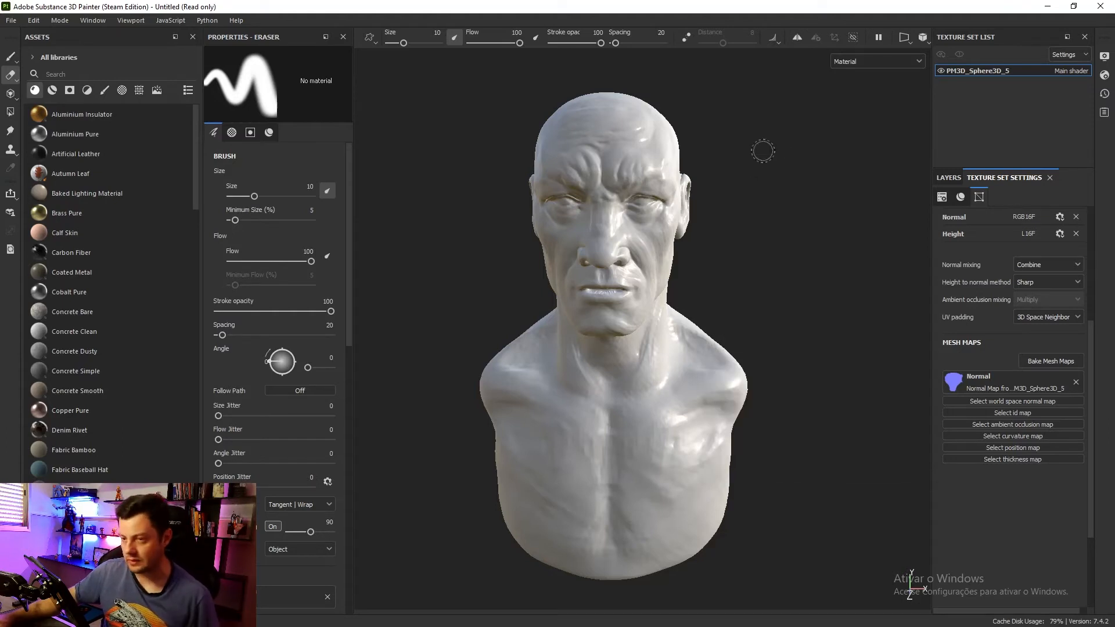
right_click_drag(812, 183, 775, 181, "shift")
left_click_drag(757, 197, 779, 195, "alt")
right_click_drag(779, 194, 798, 195, "alt")
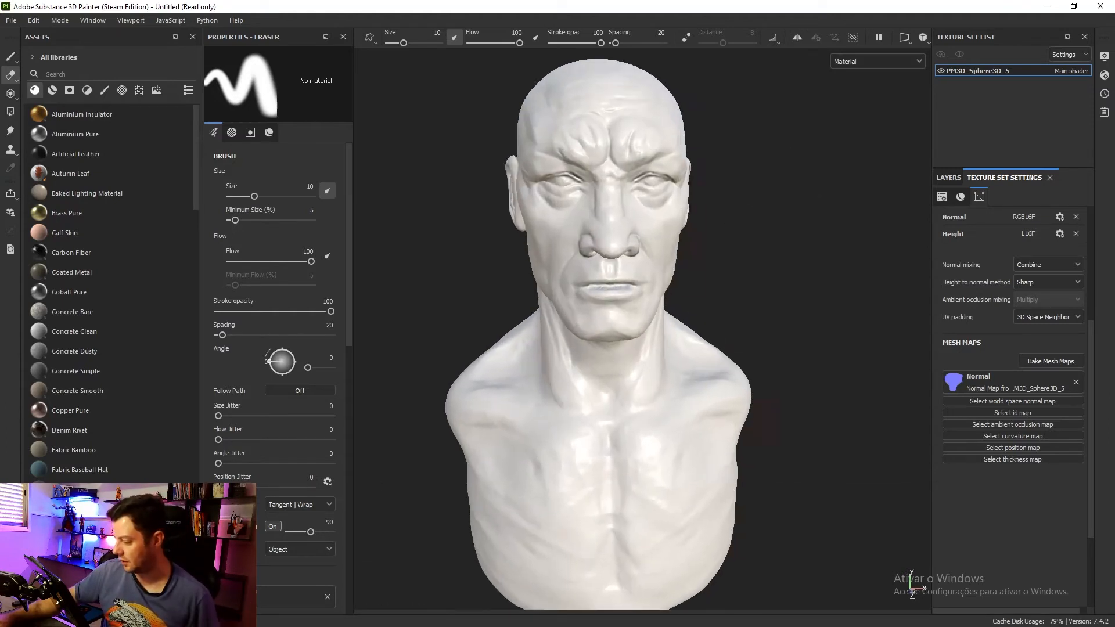
left_click_drag(799, 298, 792, 291, "alt")
mouse_move(792, 292)
middle_mouse_down("alt")
mouse_move(794, 264)
mouse_move(805, 264)
middle_mouse_up("alt")
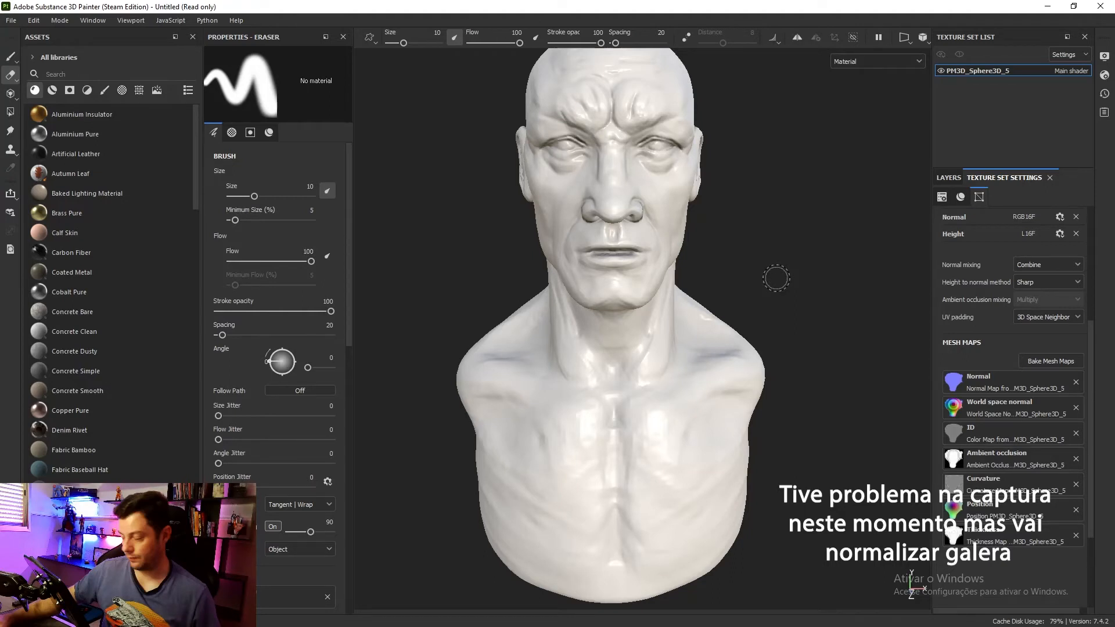
- Try the Marble Fine White smart material on the bust and inspect it around the neck and chest
left_click_drag(776, 279, 543, 271, "alt")
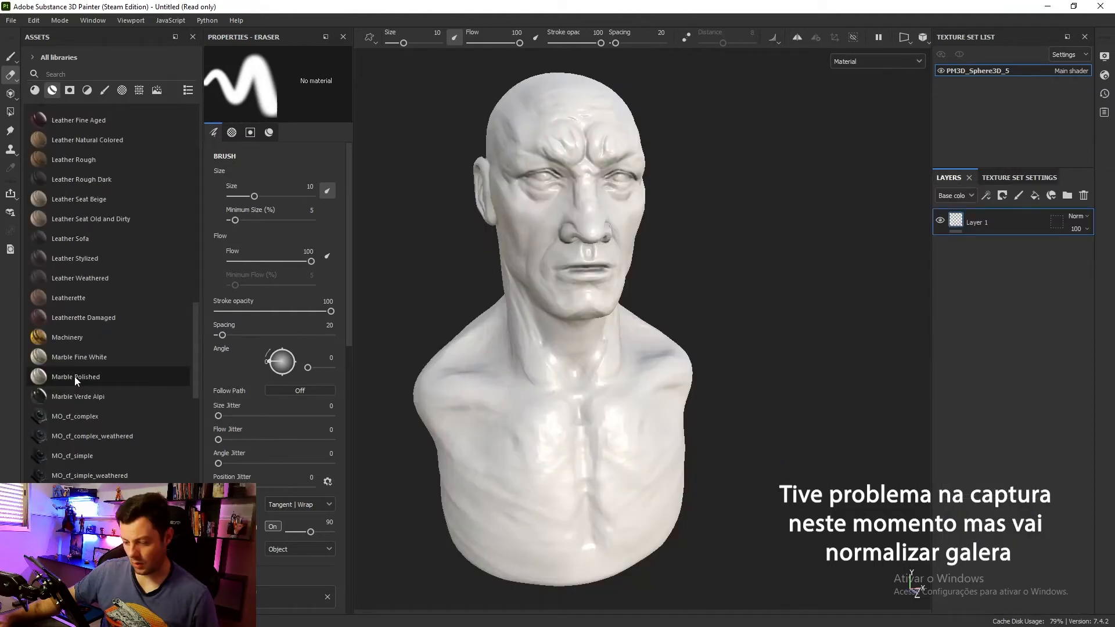
left_click_drag(75, 357, 572, 376)
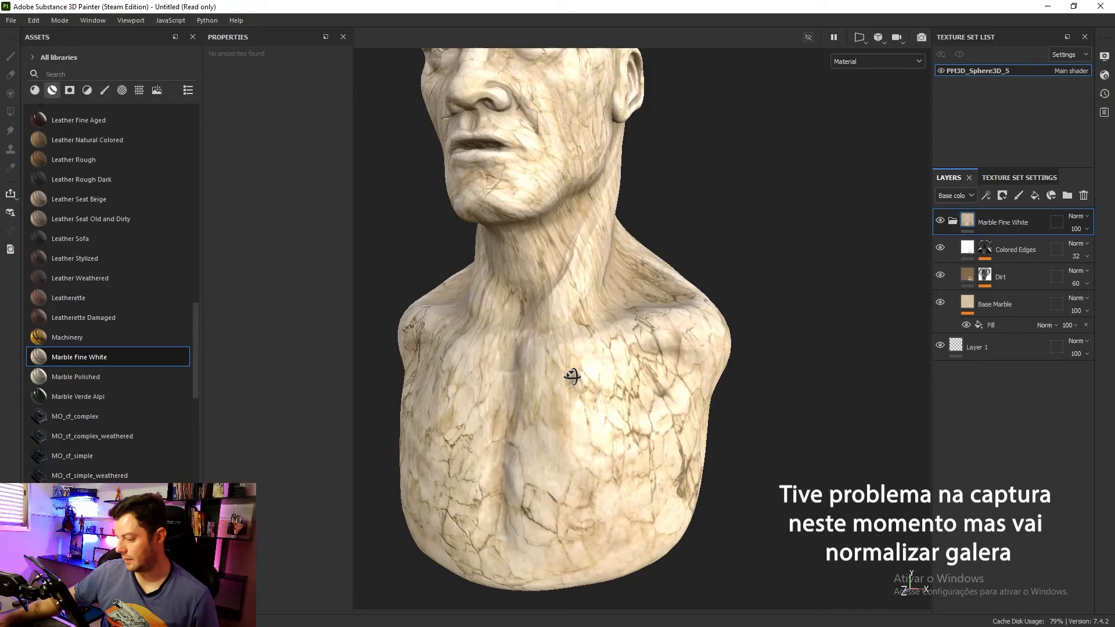
left_click_drag(572, 376, 671, 370, "alt")
left_click_drag(572, 376, 554, 396, "alt")
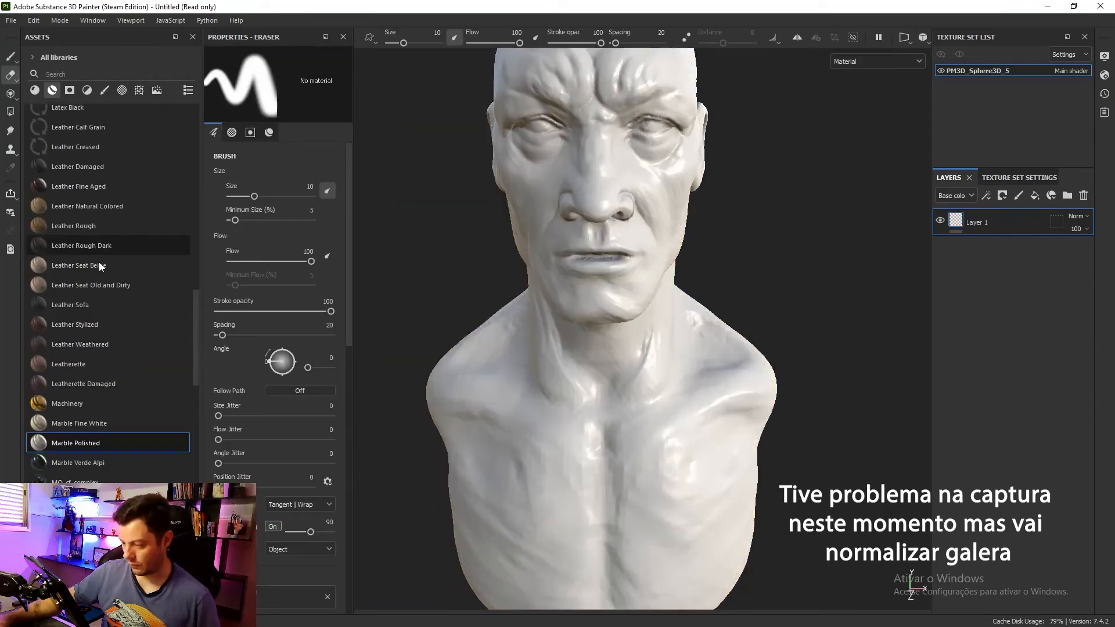
- Apply the Bronze Armor smart material to the bust and inspect its back and front
scroll(104, 278, "up", 10)
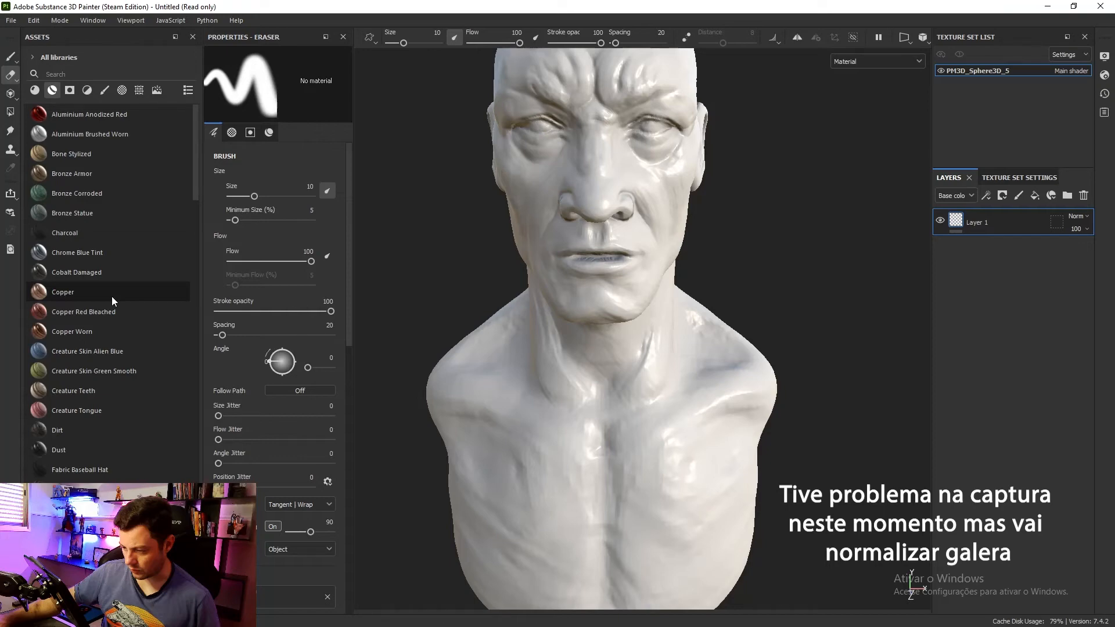
left_click_drag(72, 173, 714, 383)
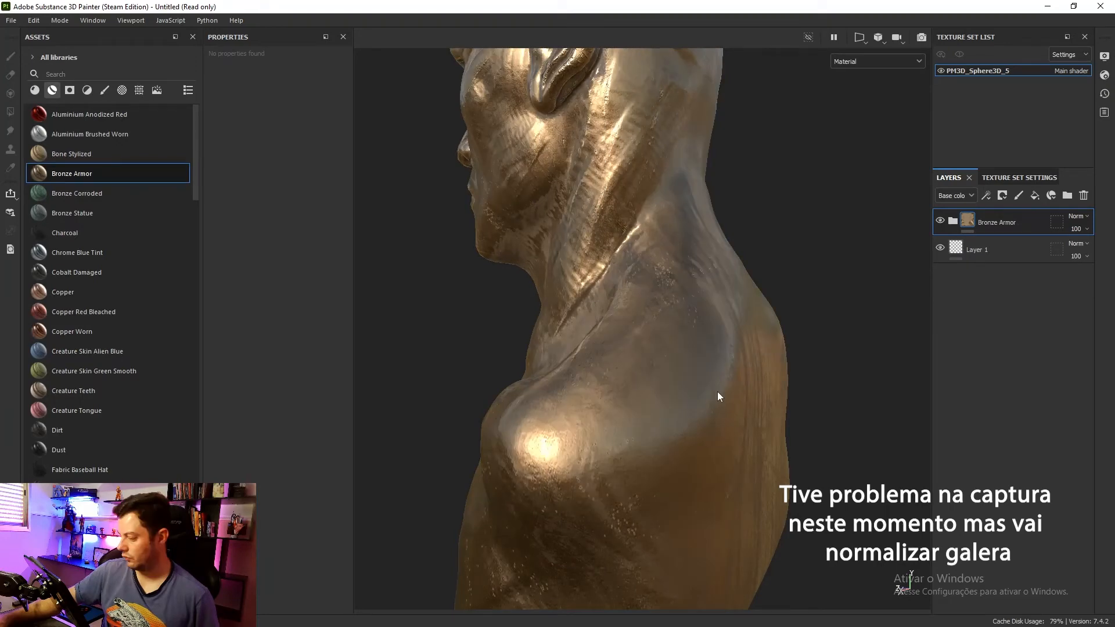
left_click_drag(717, 391, 637, 395, "alt")
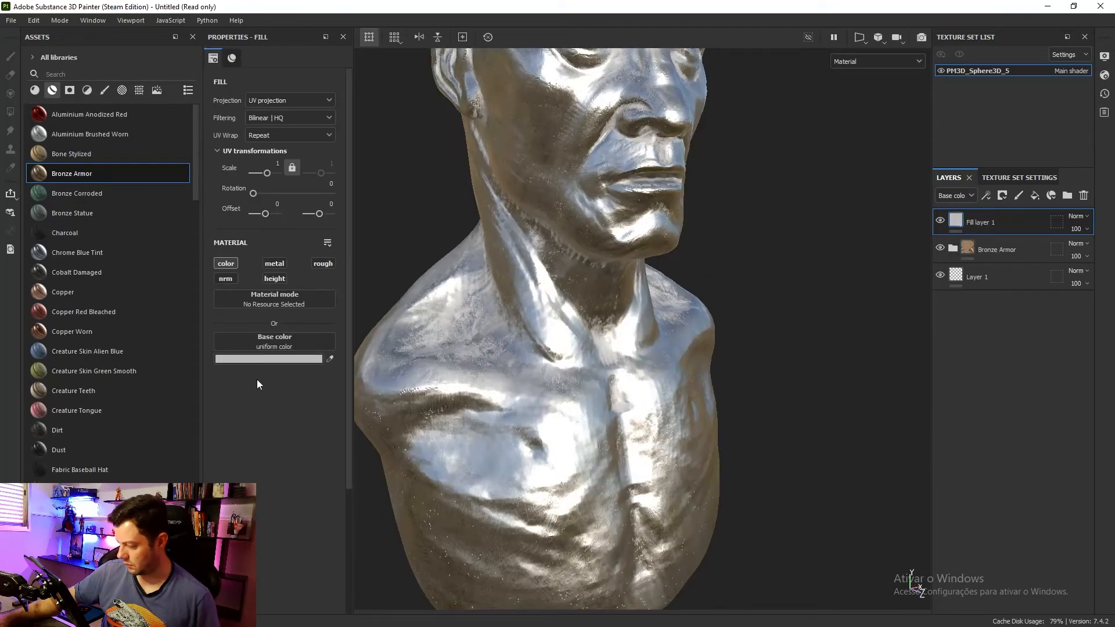
- Set the base color of Fill layer 1 to dark green 004D20
left_click(261, 359)
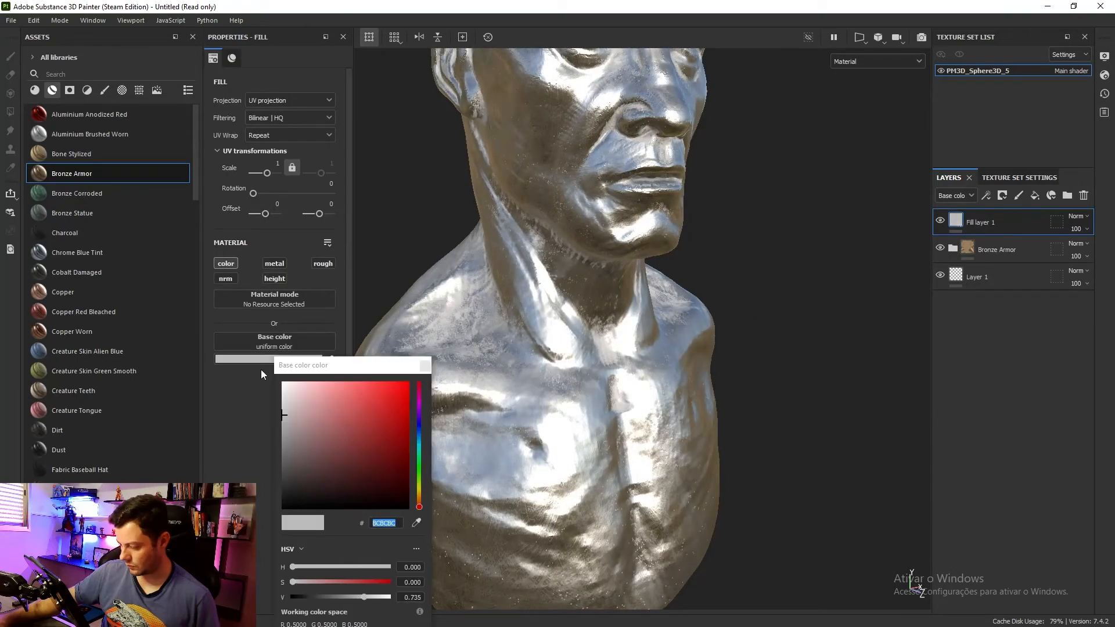
left_click_drag(420, 465, 419, 462)
left_click_drag(447, 407, 511, 366, "alt")
left_click(379, 447)
left_click(408, 468)
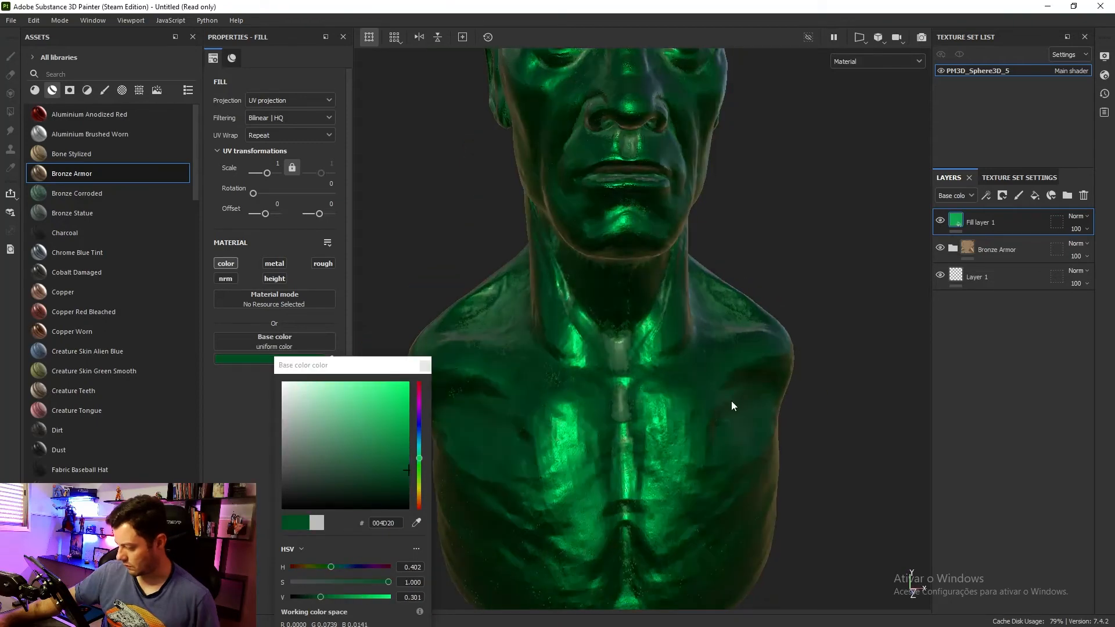
mouse_move(732, 404)
left_mouse_down("alt")
mouse_move(691, 403)
mouse_move(717, 401)
left_mouse_up("alt")
left_click(426, 367)
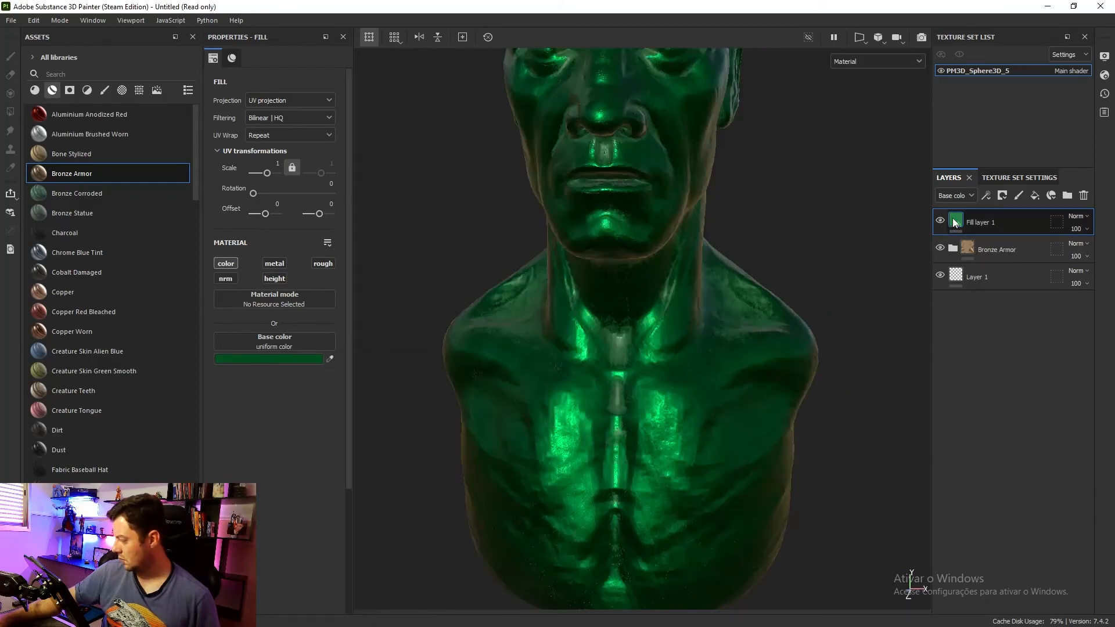
- Add a black mask with a Dirt generator to the green fill layer above Bronze Armor
right_click(987, 221)
left_click(992, 242)
right_click(978, 226)
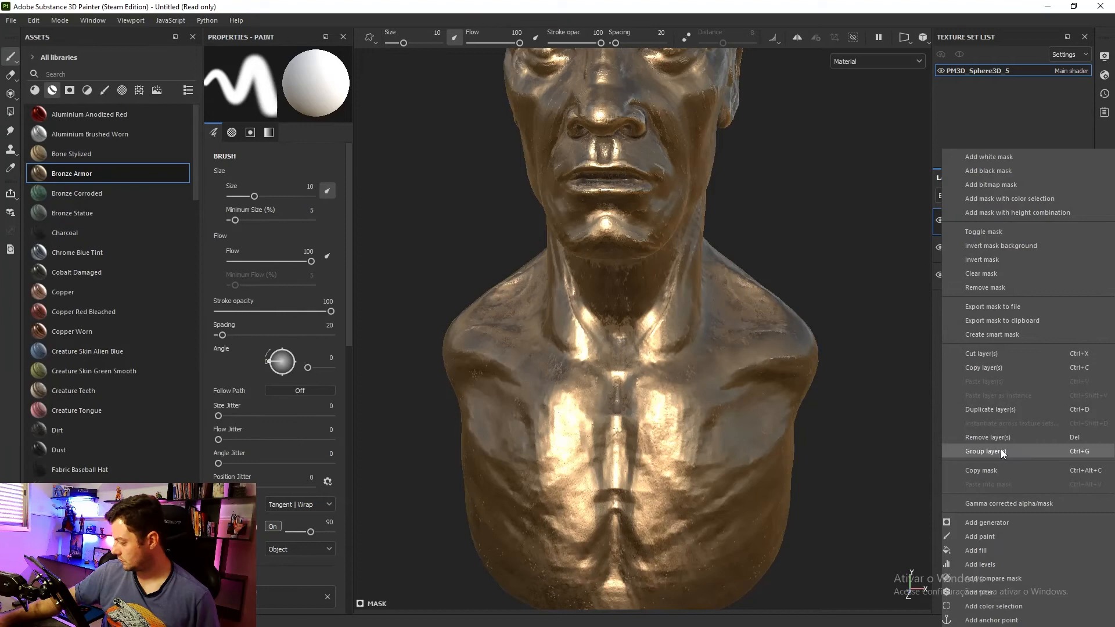
left_click(1005, 520)
left_click(275, 92)
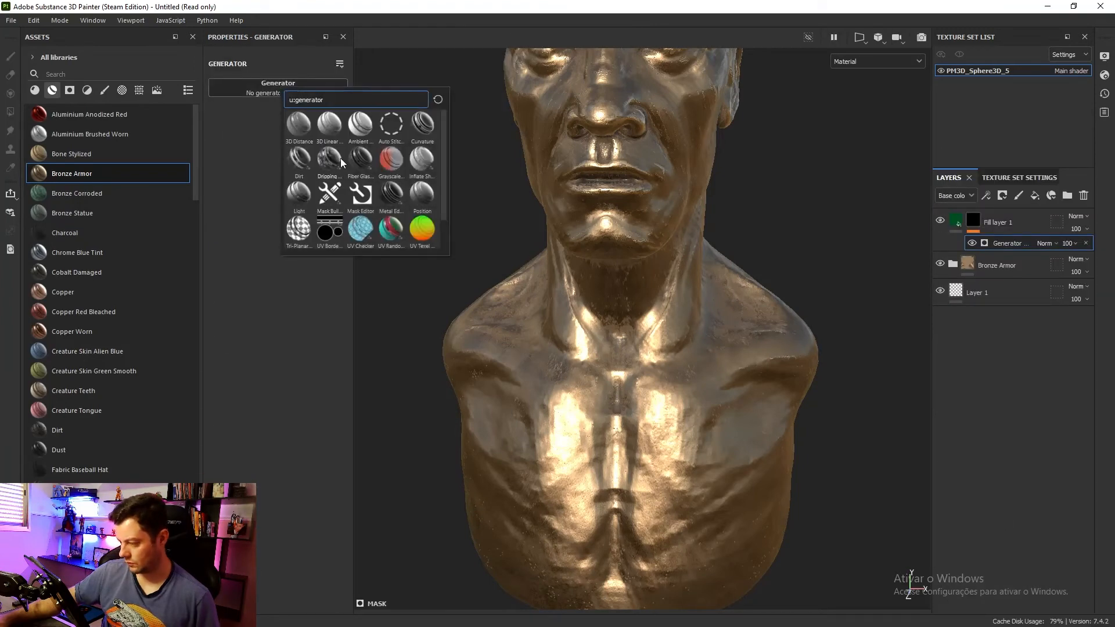
left_click(297, 158)
left_click_drag(602, 242, 514, 287, "alt")
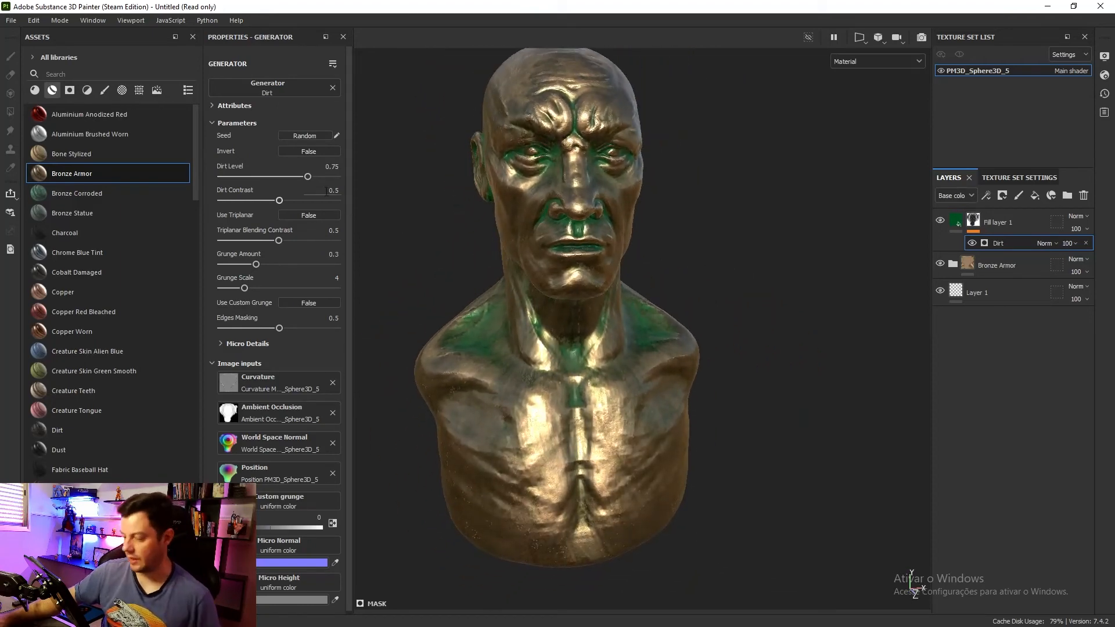
- Set the Dirt generator's Dirt Level to 0.7 and Dirt Contrast to 0.72, with Invert tested and switched back to False
left_click(309, 151)
left_click_drag(312, 176, 315, 176)
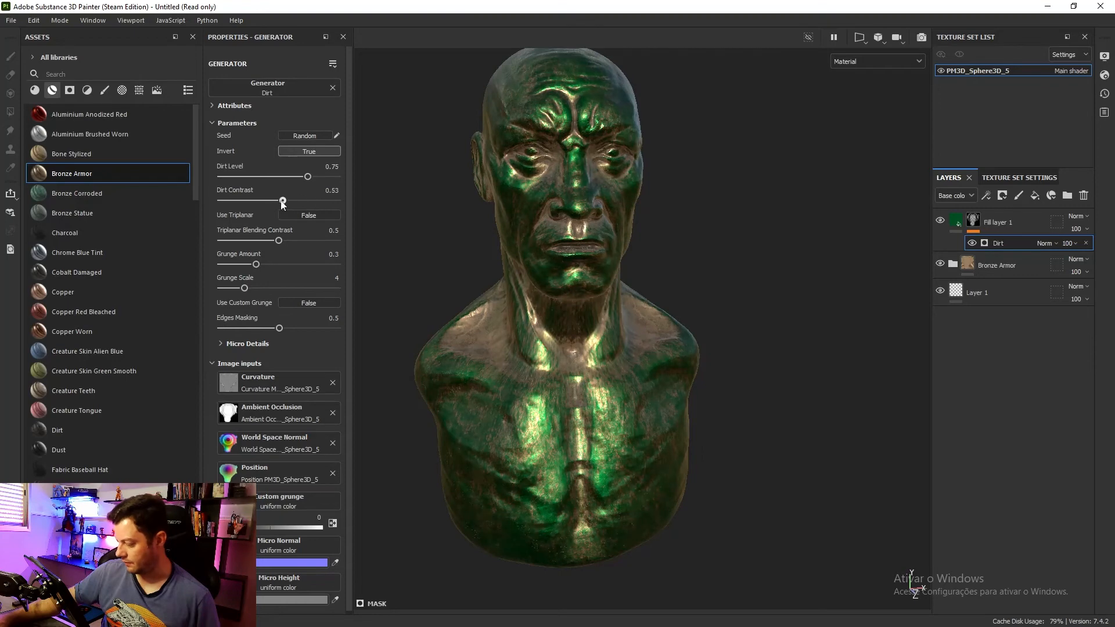
left_click_drag(280, 201, 304, 200)
left_click(316, 151)
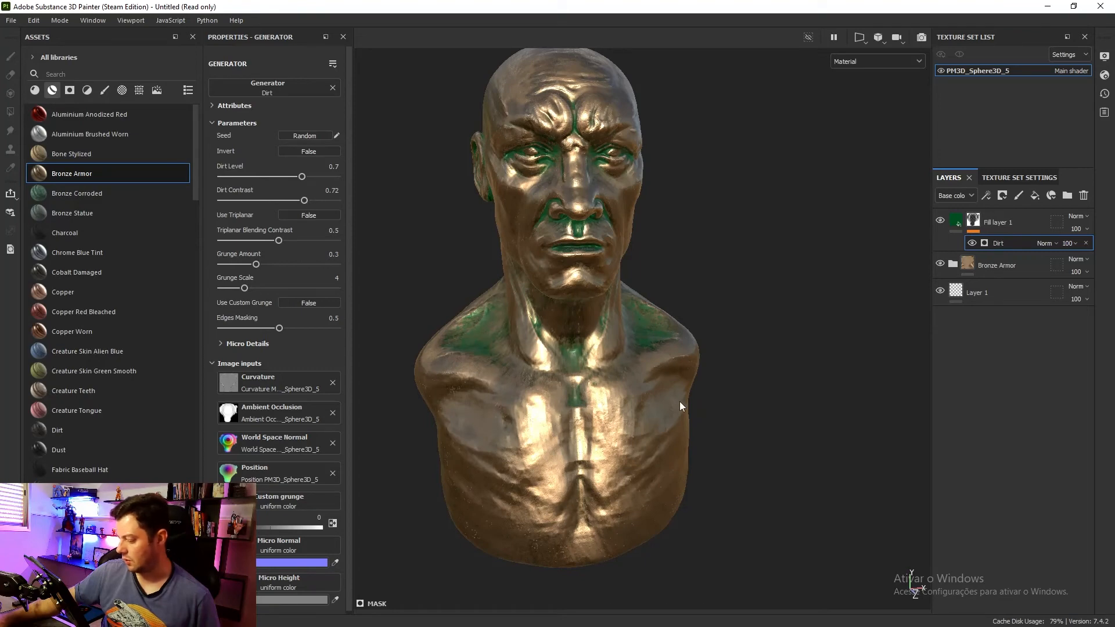
left_click_drag(679, 402, 733, 351, "alt")
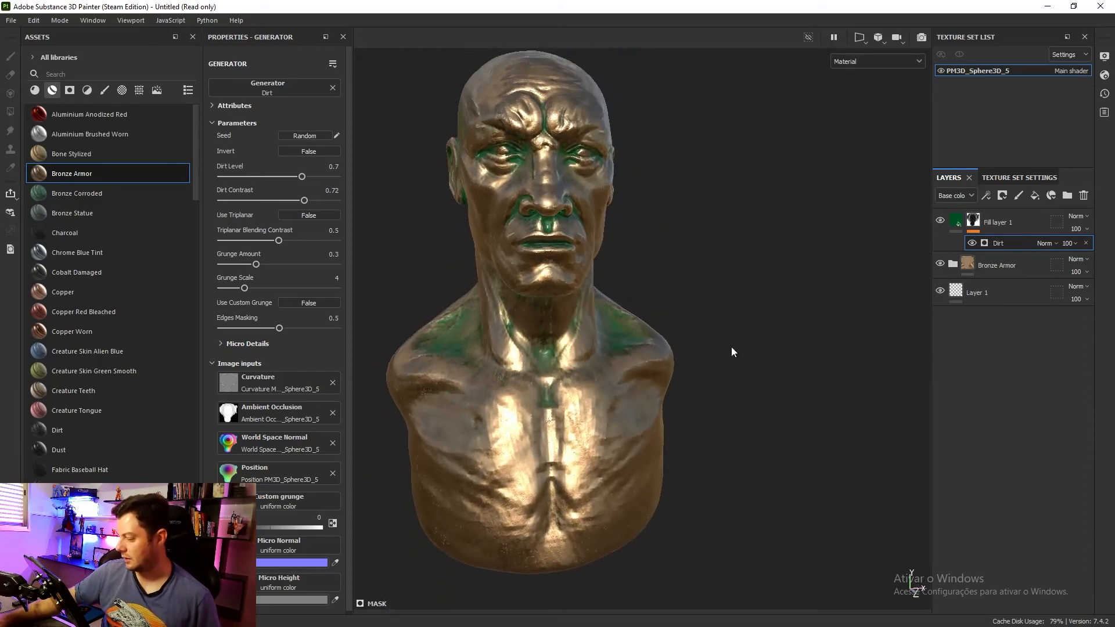
- Duplicate the dirt-masked green fill layer and check the patina on the bronze bust
left_click(1029, 228)
key("ctrl+d")
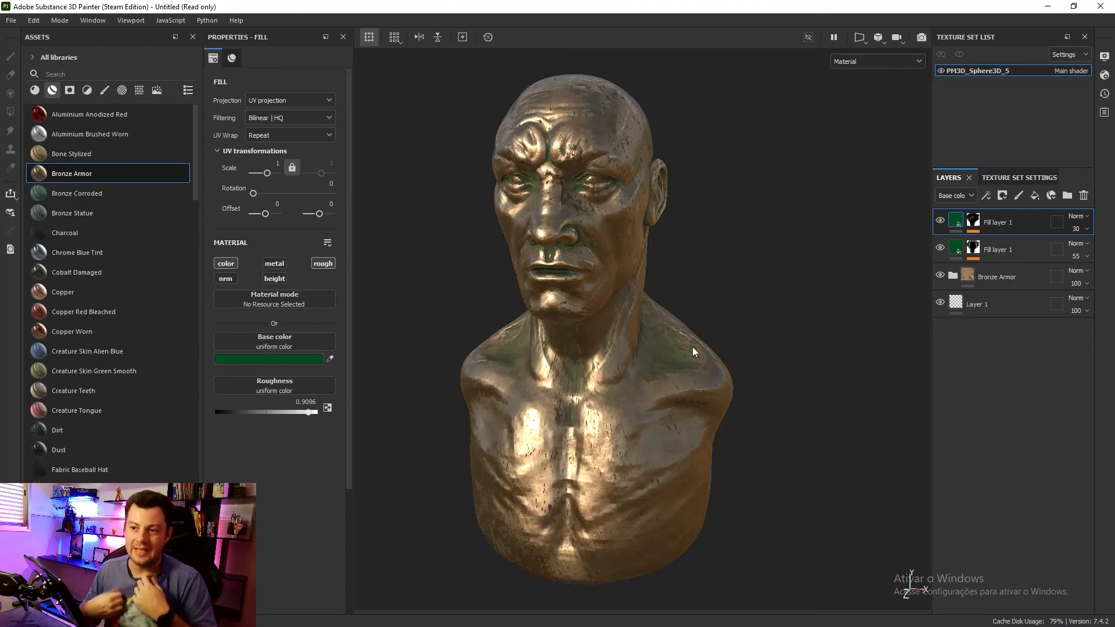
left_click_drag(797, 384, 655, 281, "alt")
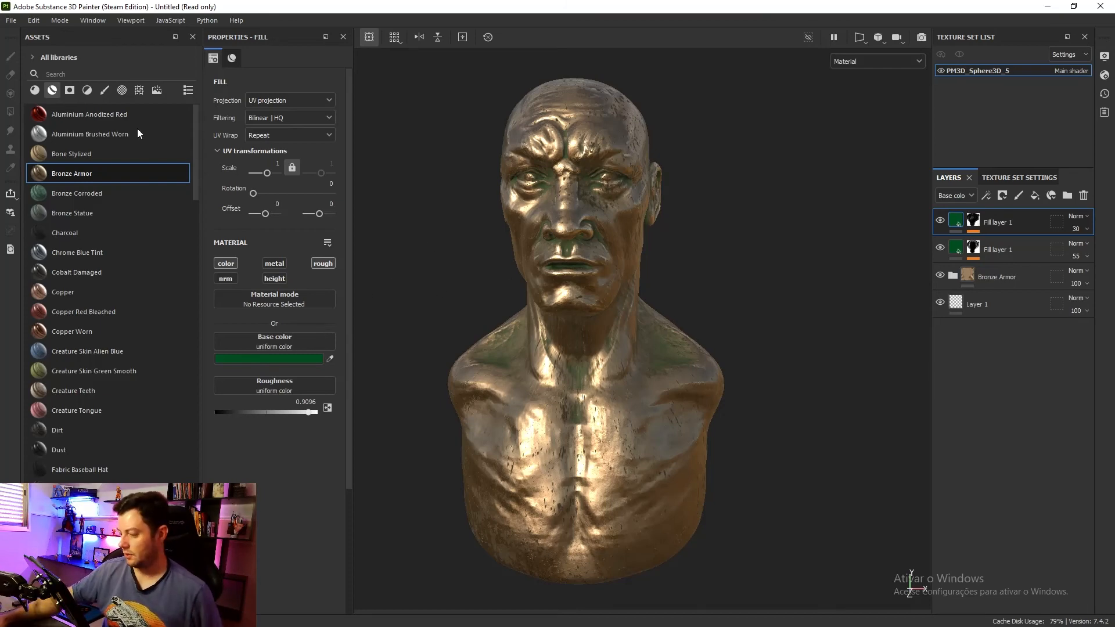
- Examine the bronze bust with its green patina from the side, from the front and at a small, distant size
left_click(10, 20)
mouse_move(40, 65)
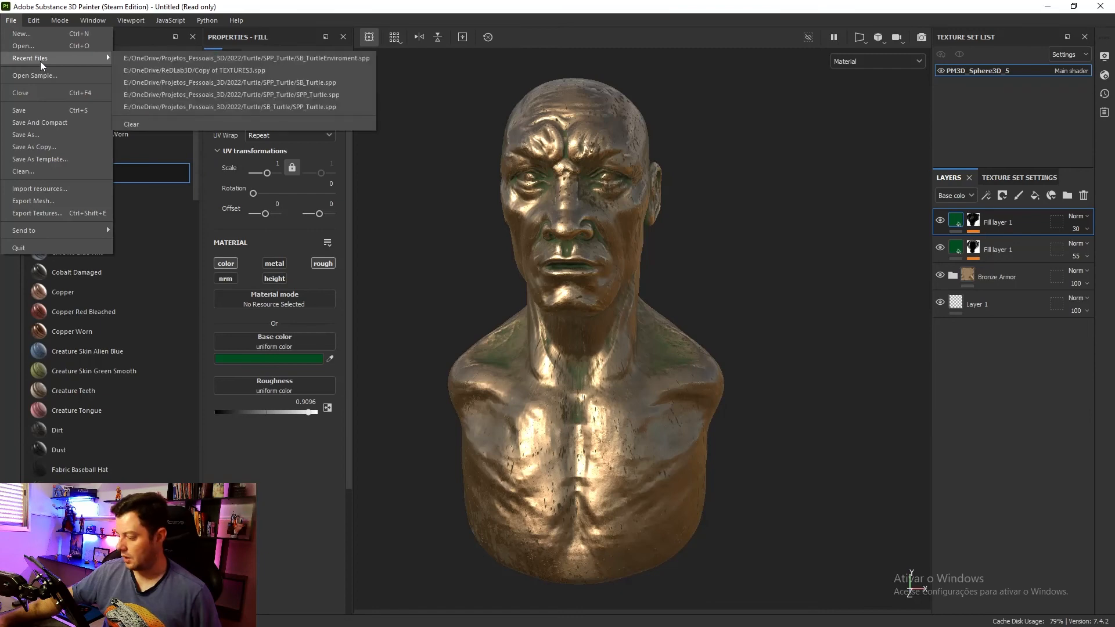
left_click_drag(813, 239, 853, 247, "alt")
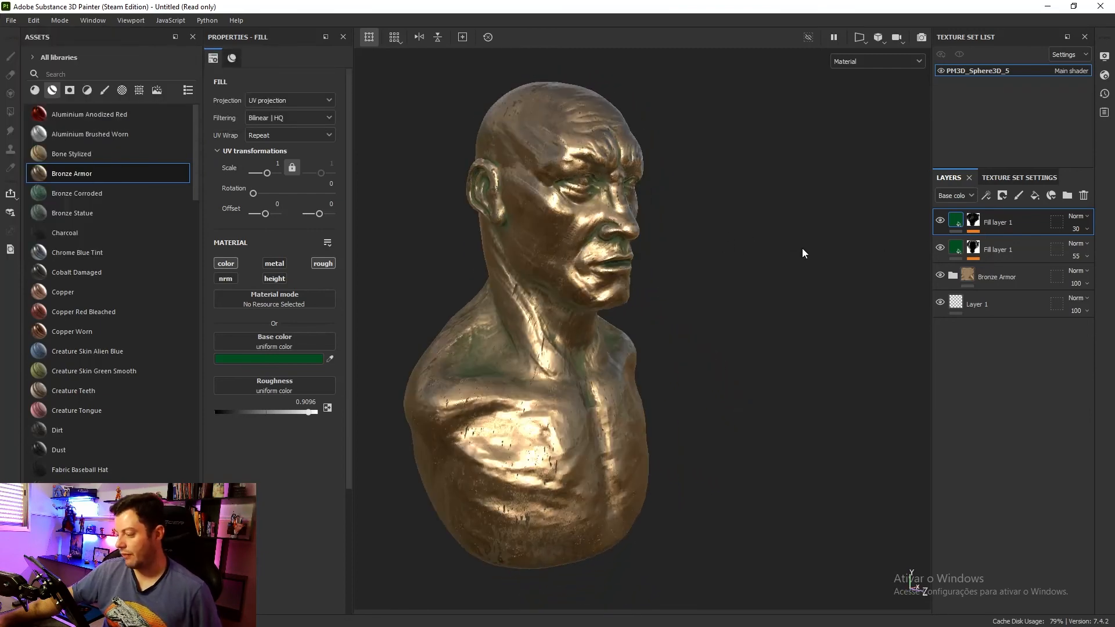
left_click_drag(722, 249, 751, 302, "alt")
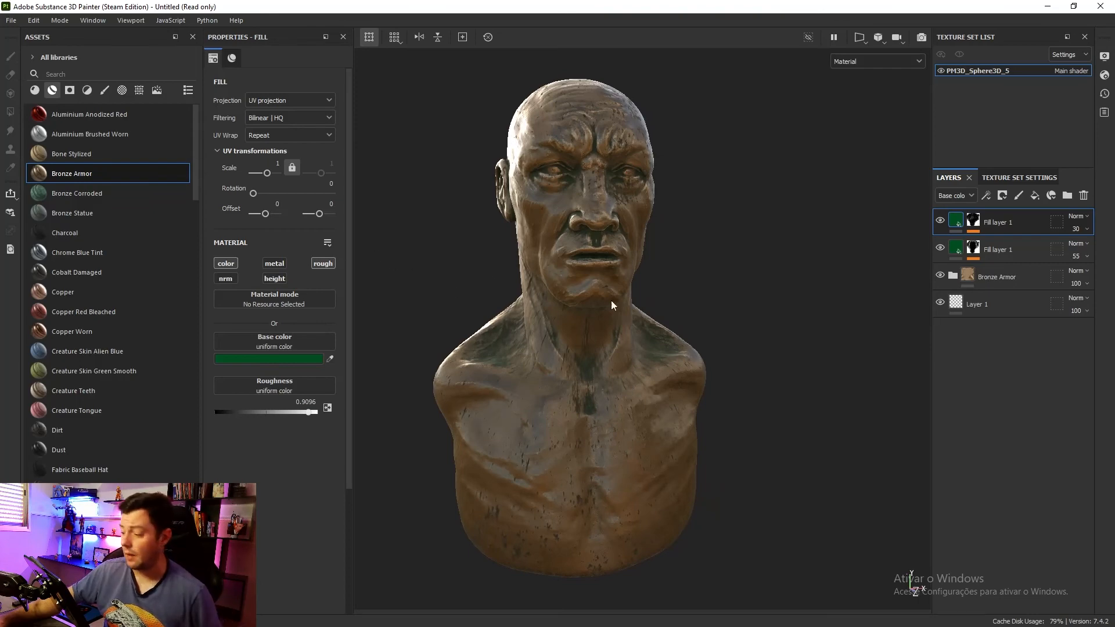
left_click_drag(750, 265, 769, 276, "alt")
right_click_drag(769, 277, 602, 304, "alt")
middle_click_drag(603, 304, 705, 165, "alt")
left_click_drag(703, 222, 762, 234, "alt")
right_click_drag(639, 234, 662, 233, "alt")
middle_click_drag(662, 234, 813, 232, "alt")
left_click_drag(790, 232, 836, 234, "alt")
middle_click_drag(854, 235, 800, 210, "alt")
right_click_drag(829, 236, 835, 231, "alt")
middle_click_drag(800, 201, 837, 208, "alt")
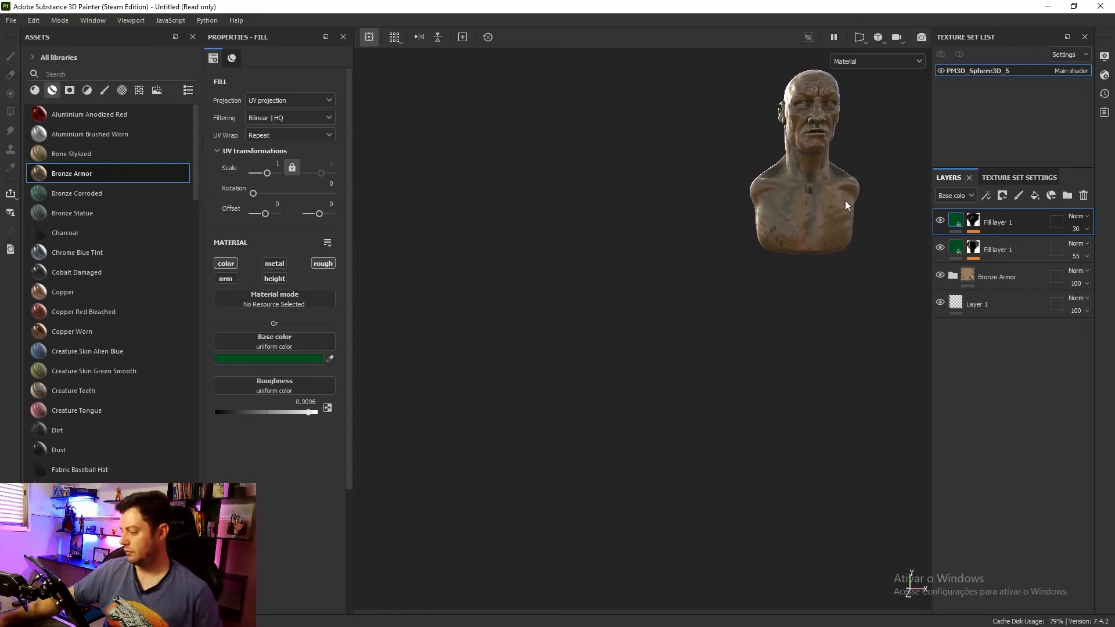
left_click_drag(846, 201, 818, 220, "alt")
middle_click_drag(855, 155, 845, 169, "alt")
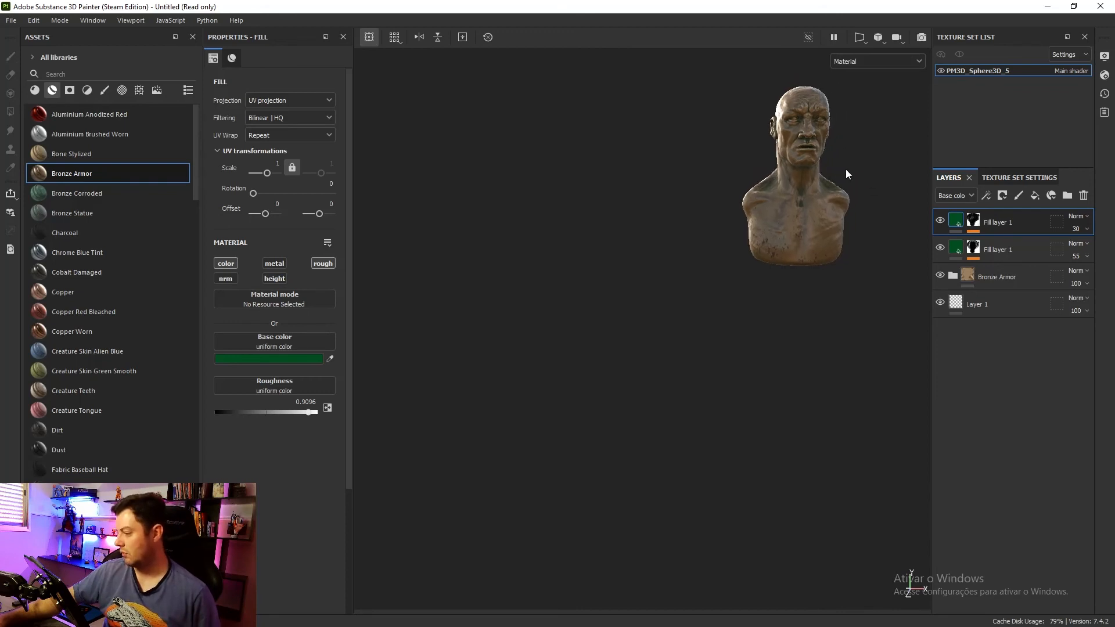
- Rotate the environment lighting and examine the bronze finish from a distance and in a large front view
right_click_drag(845, 169, 872, 163, "shift")
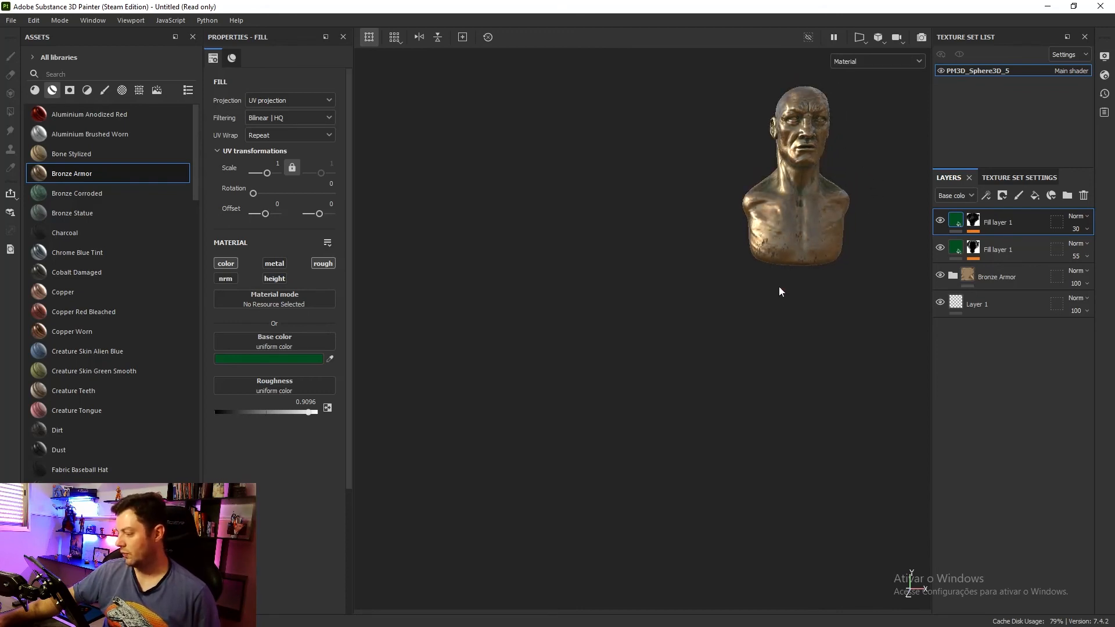
right_click_drag(749, 320, 876, 262, "alt")
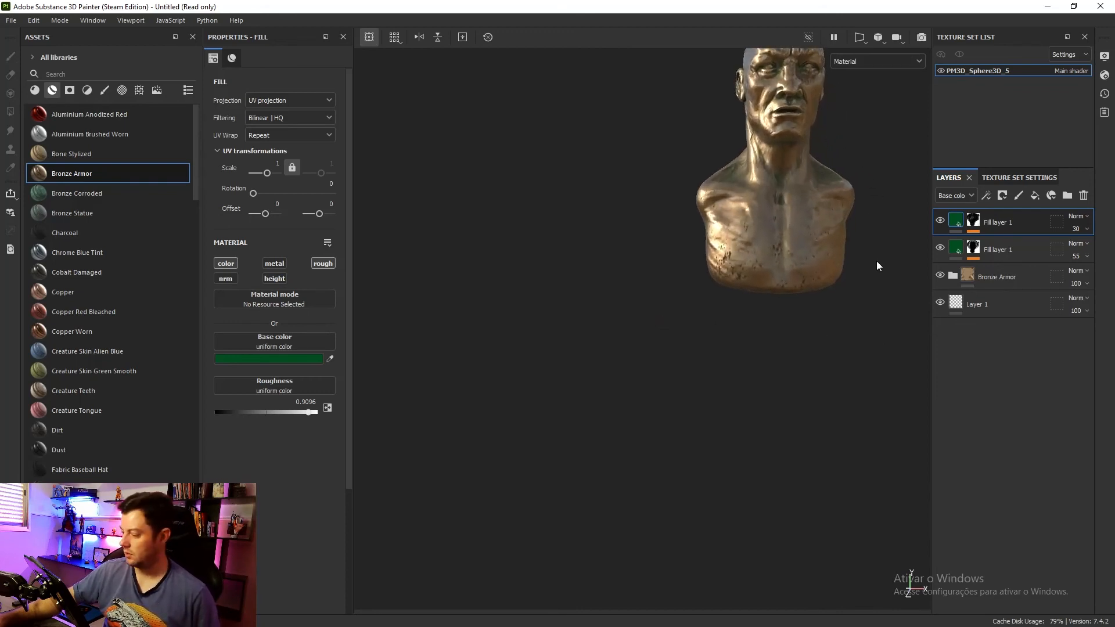
middle_click_drag(876, 263, 940, 379, "alt")
right_click_drag(710, 286, 892, 311, "alt")
middle_click_drag(891, 310, 803, 299, "alt")
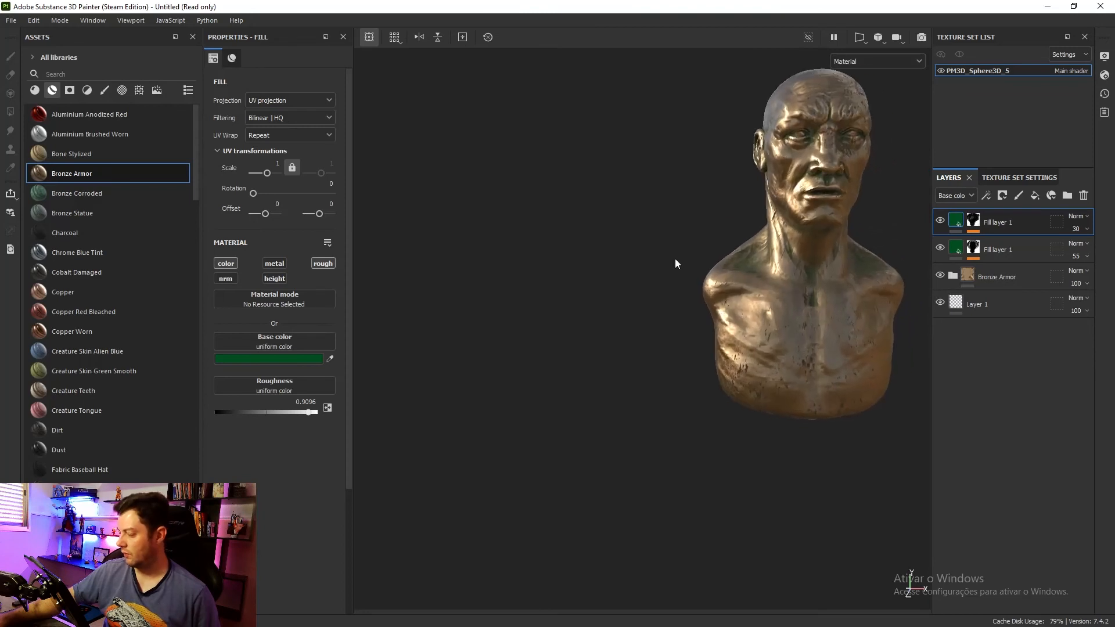
middle_click_drag(795, 234, 545, 291, "alt")
mouse_move(549, 293)
right_mouse_down("alt")
mouse_move(746, 289)
mouse_move(568, 281)
right_mouse_up("alt")
middle_click_drag(567, 282, 589, 299, "alt")
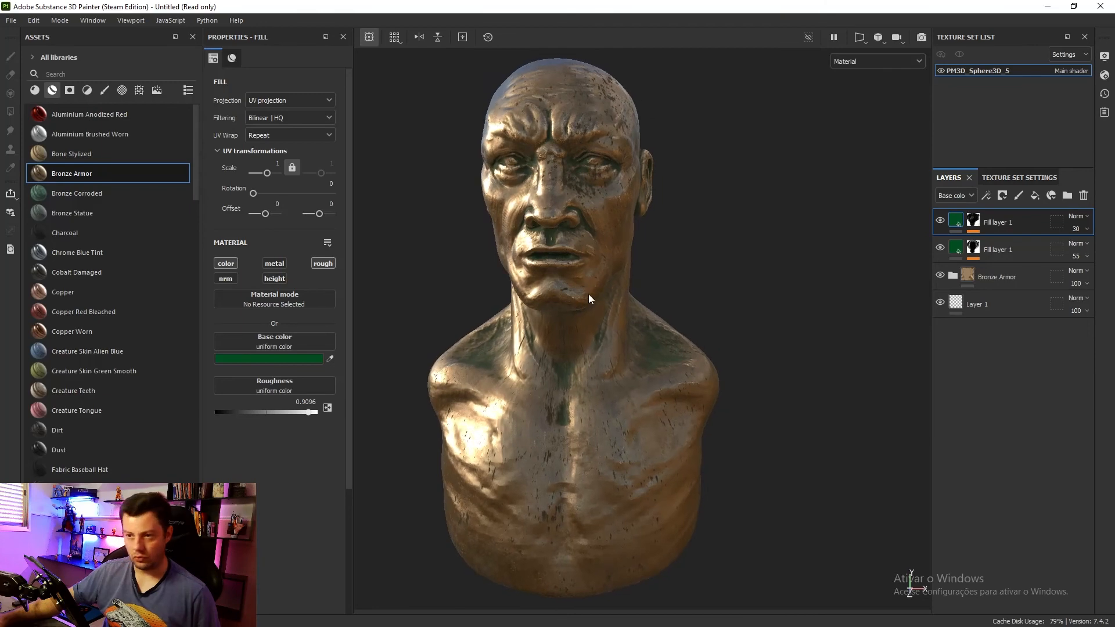
- Open the recent SB_Turtle project and examine the textured turtle's front and the shell on its back
left_click(11, 21)
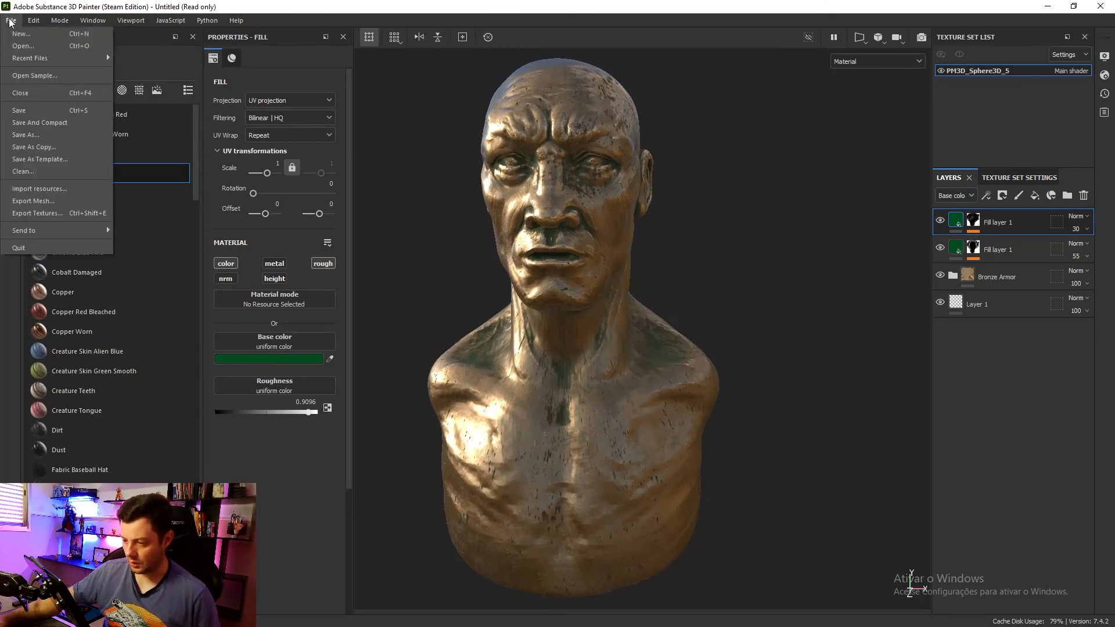
mouse_move(31, 56)
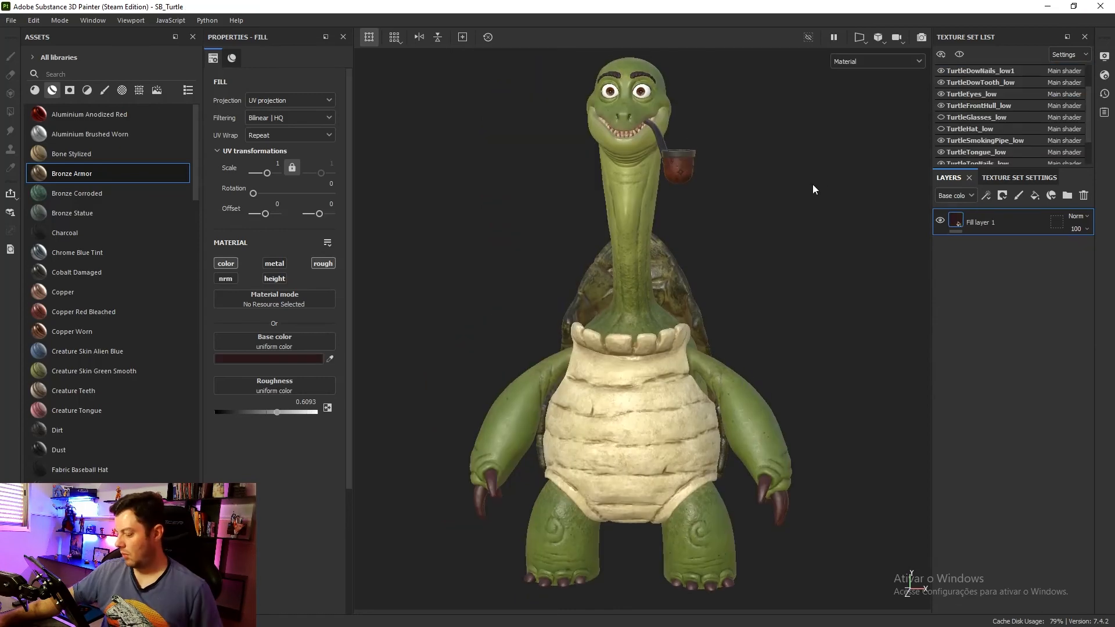
right_click_drag(797, 205, 809, 212, "alt")
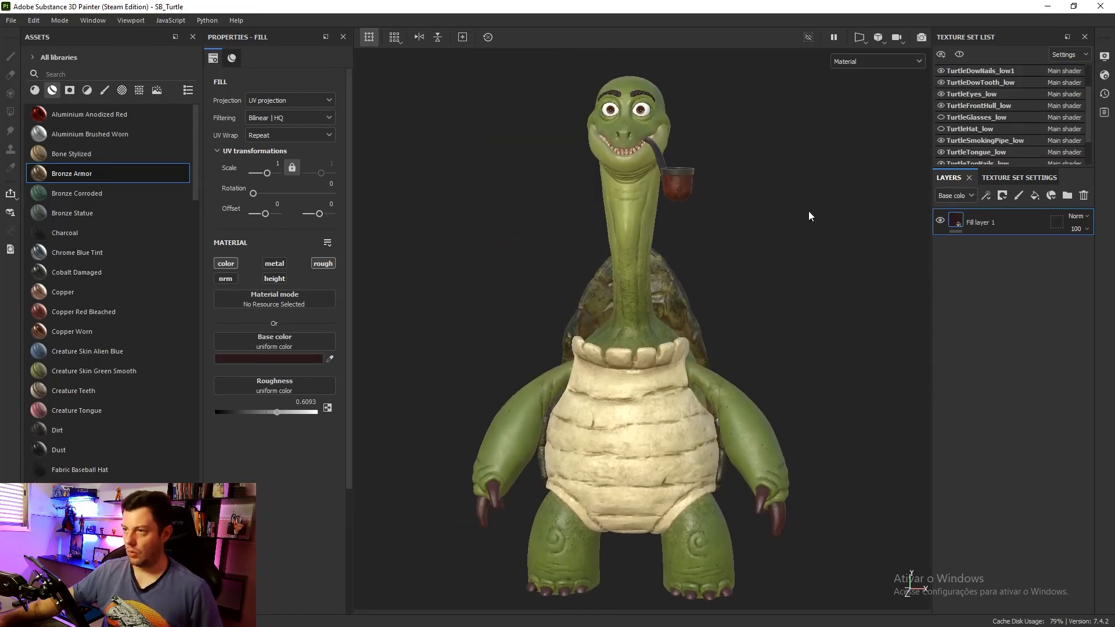
middle_click_drag(809, 212, 809, 185, "alt")
right_click_drag(809, 186, 824, 194, "alt")
middle_click_drag(824, 195, 829, 203, "alt")
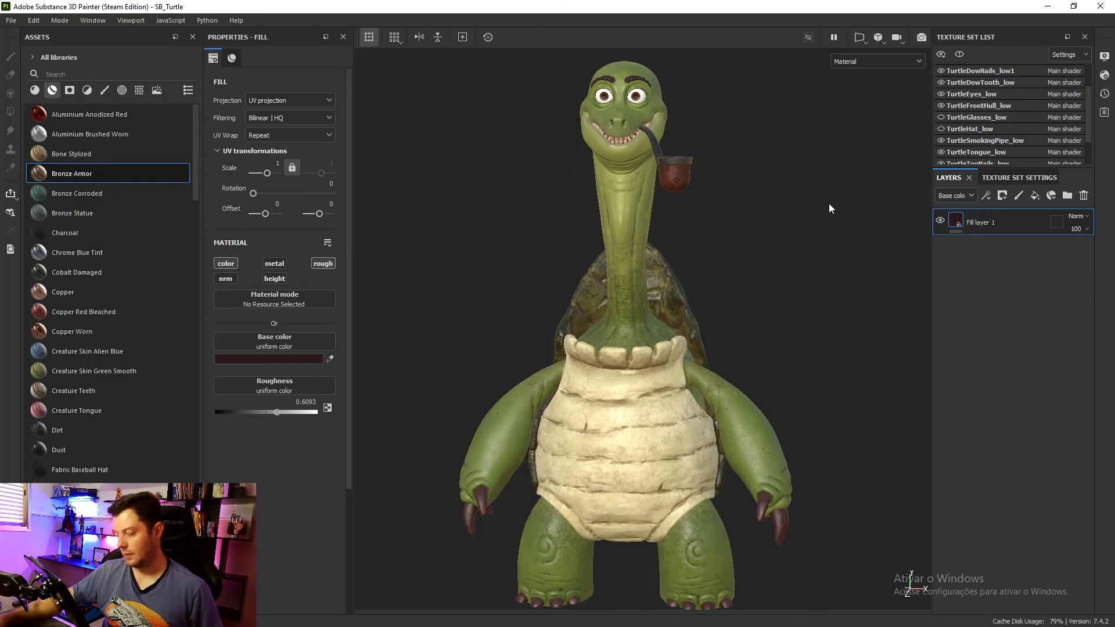
mouse_move(829, 204)
left_mouse_down("alt")
mouse_move(473, 187)
mouse_move(804, 209)
mouse_move(807, 238)
mouse_move(798, 199)
left_mouse_up("alt")
right_click_drag(797, 199, 787, 157, "alt")
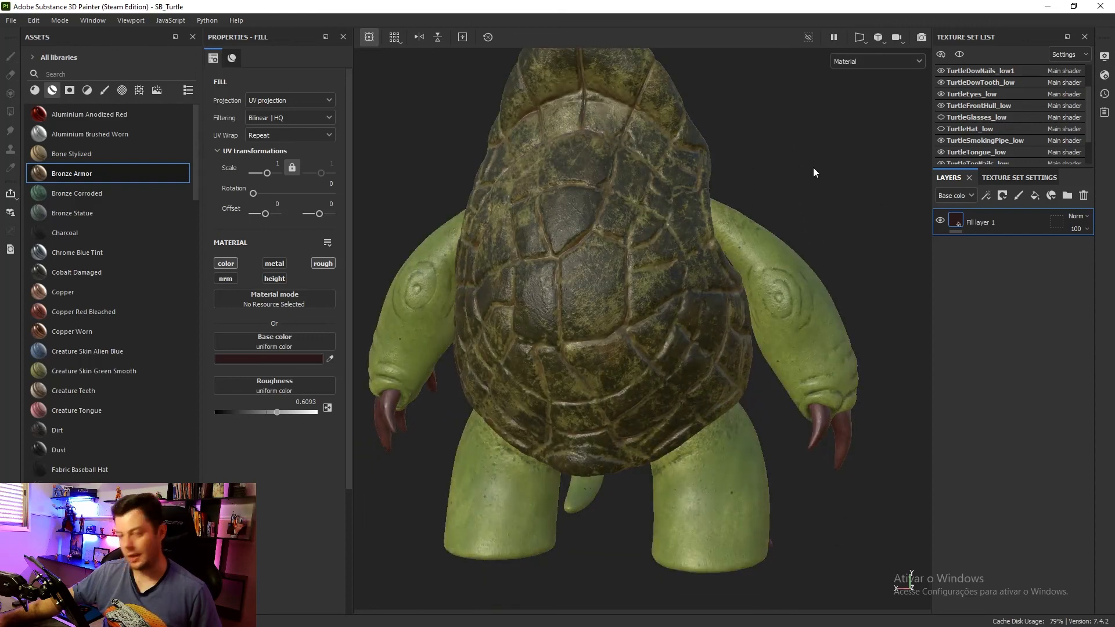
- Examine the textured turtle from the front, from its head and smoking pipe down to its feet
left_click_drag(815, 172, 847, 172, "alt")
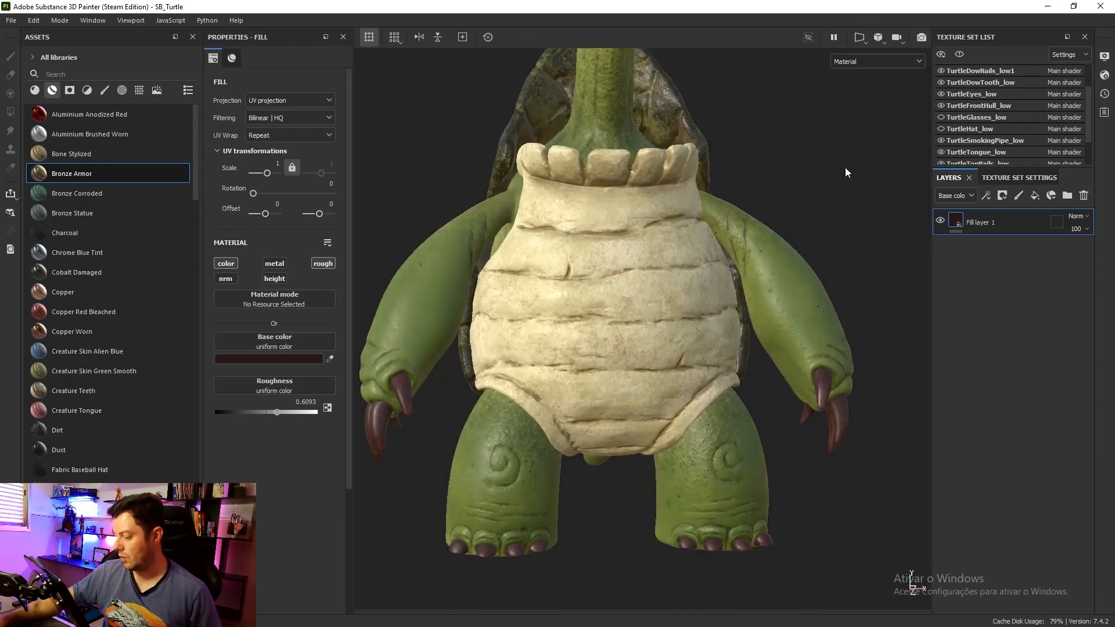
right_click_drag(846, 173, 786, 208, "alt")
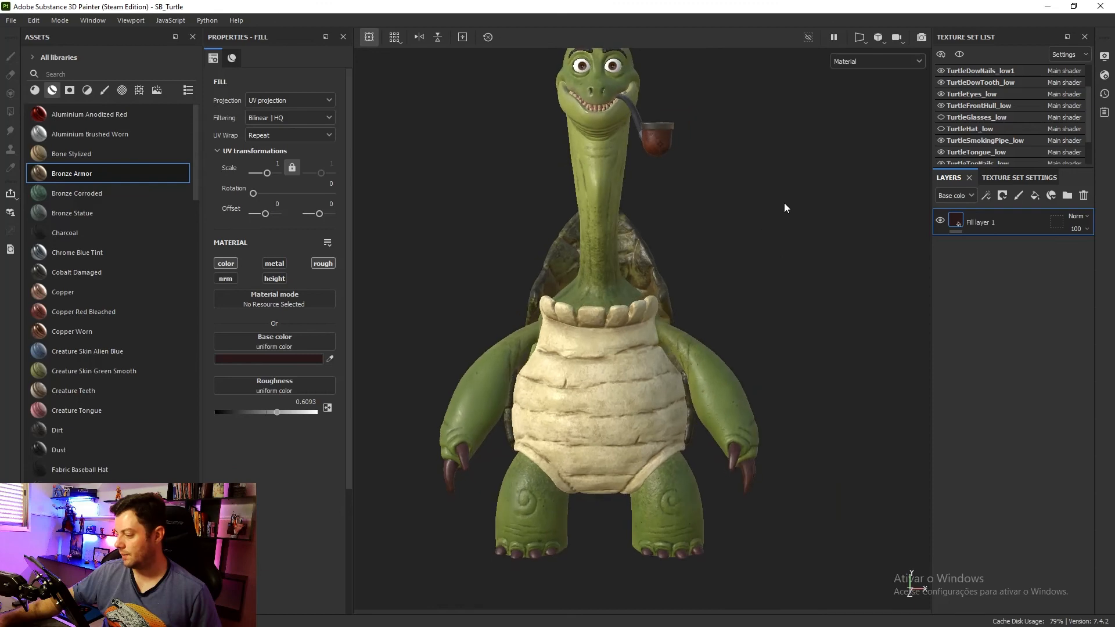
left_click_drag(785, 208, 786, 231, "alt")
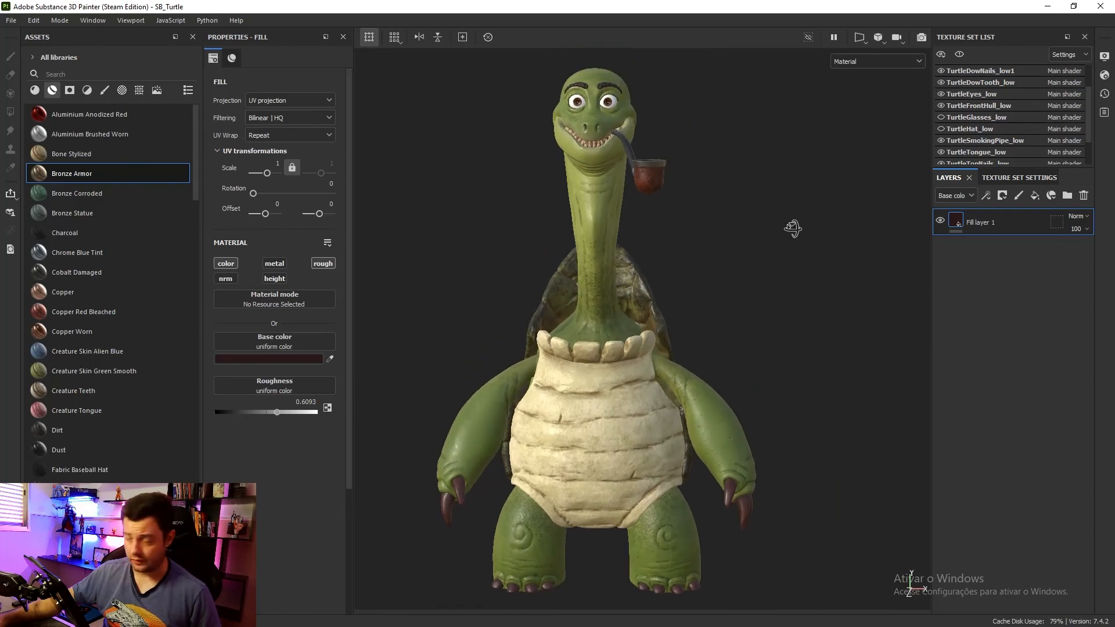
left_click(583, 189)
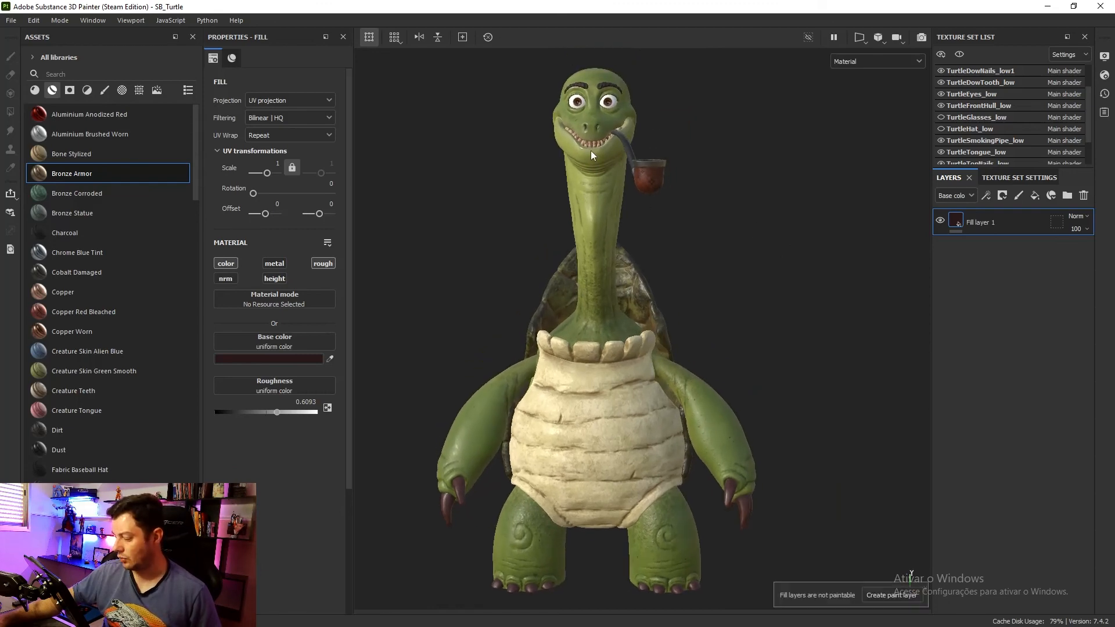
left_click_drag(802, 207, 761, 209, "alt")
right_click_drag(801, 255, 771, 250, "alt")
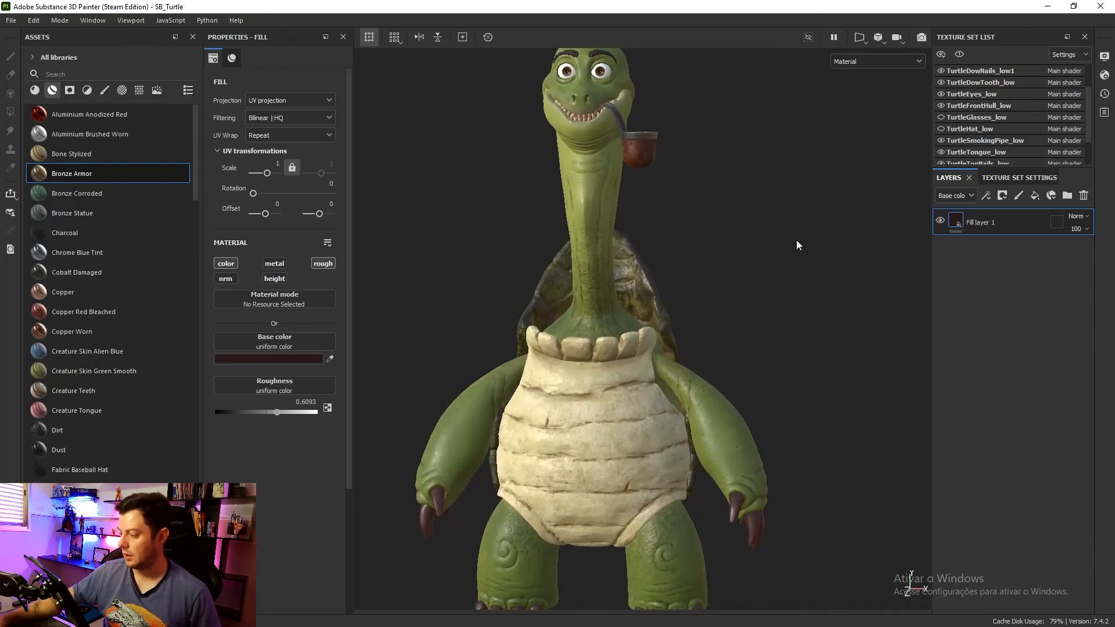
left_click_drag(798, 241, 793, 233, "alt")
right_click_drag(801, 229, 788, 236, "alt")
middle_click_drag(791, 237, 794, 248, "alt")
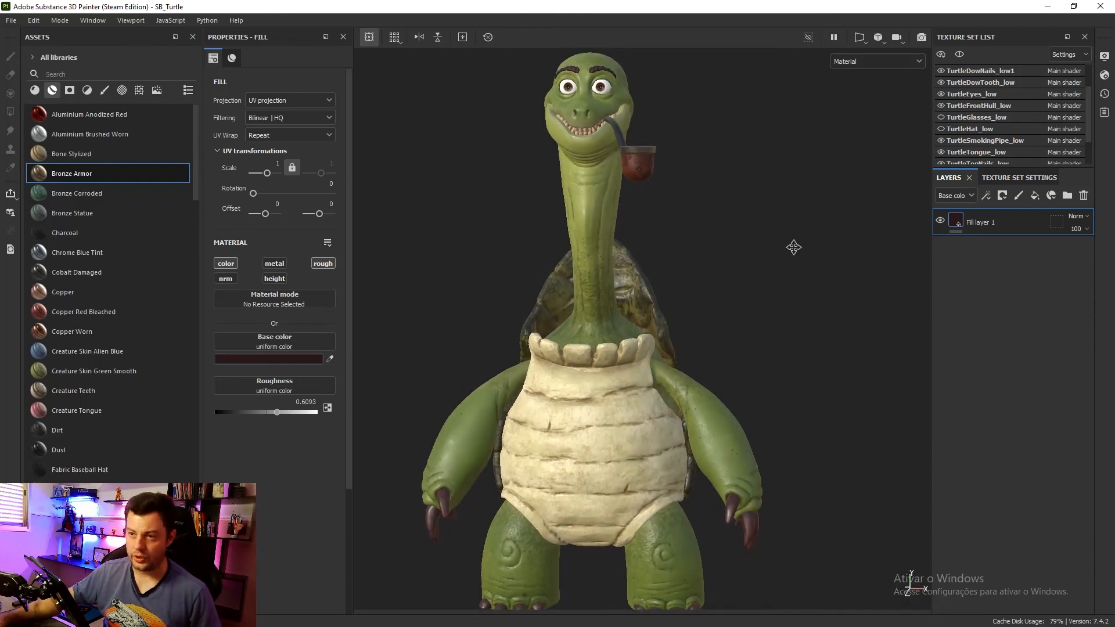
left_click_drag(793, 247, 791, 221, "alt")
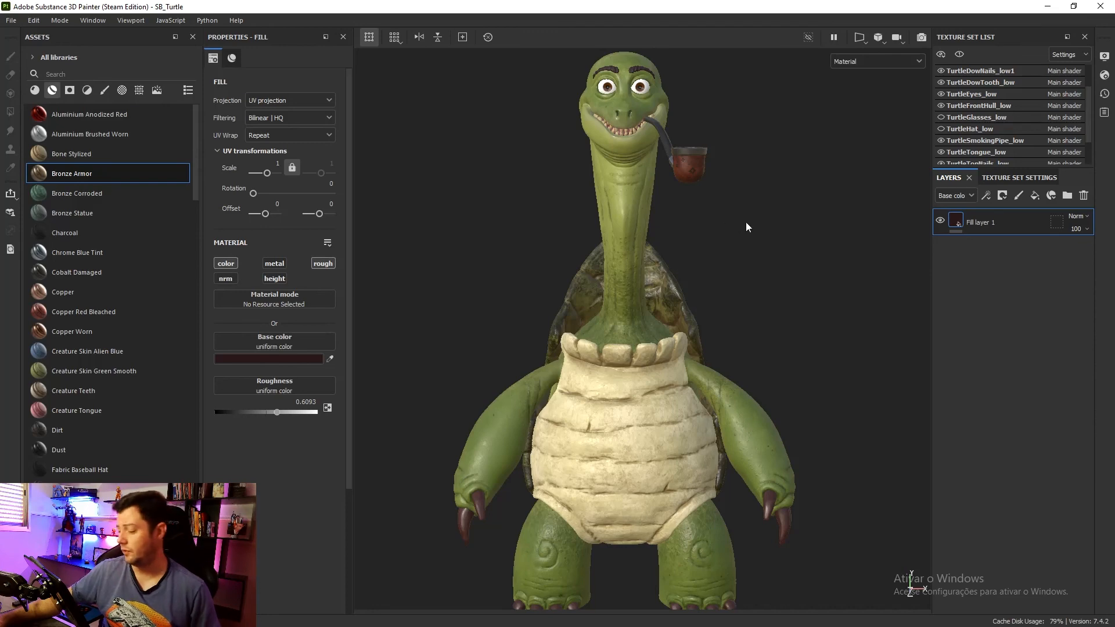
left_click_drag(748, 227, 767, 226, "alt")
middle_click_drag(767, 226, 771, 200, "alt")
- Rotate the environment lighting and examine how it falls on the turtle's front and the shell on its back
right_click_drag(822, 228, 796, 219, "shift")
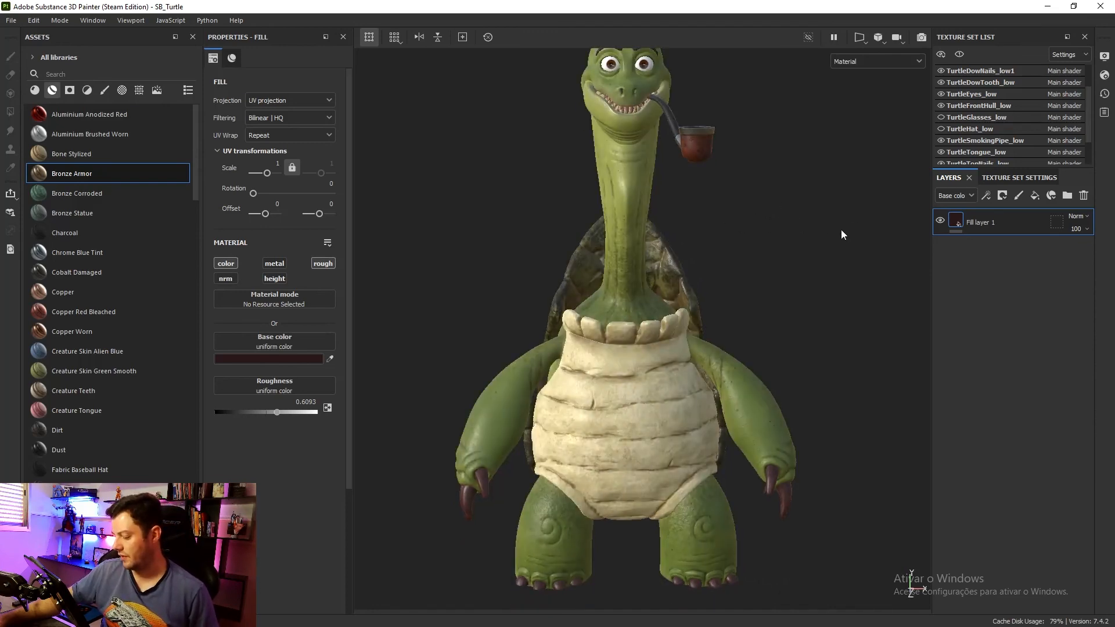
left_click_drag(842, 233, 546, 266, "alt")
right_click_drag(734, 275, 803, 277, "shift")
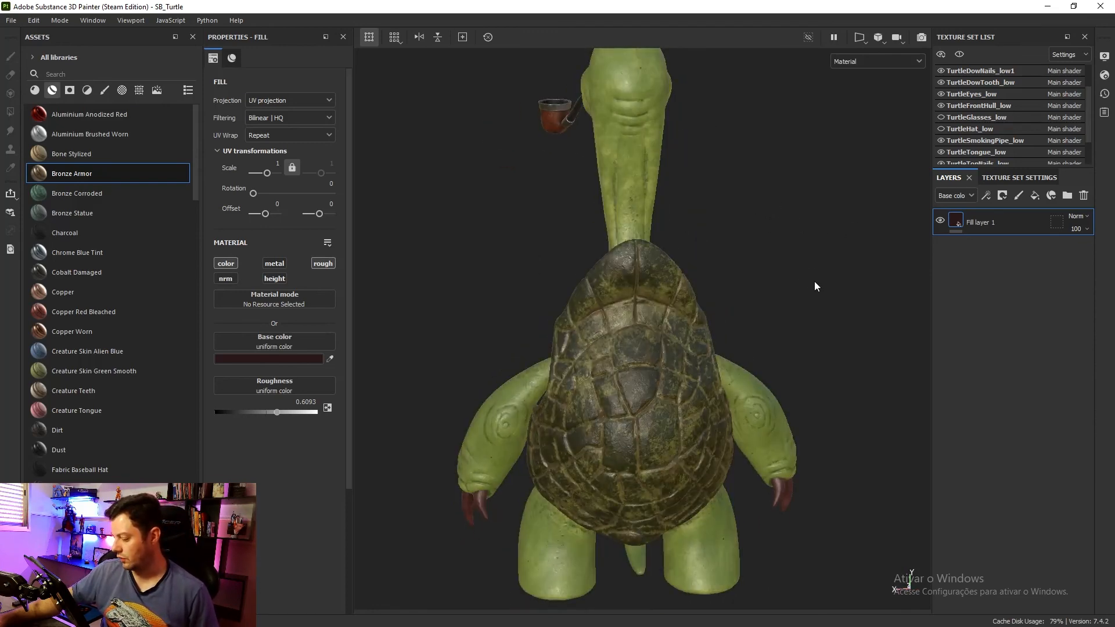
left_click_drag(813, 261, 792, 249, "alt")
middle_click_drag(789, 234, 781, 206, "alt")
mouse_move(783, 219)
right_mouse_down("shift")
mouse_move(791, 223)
mouse_move(765, 220)
right_mouse_up("shift")
left_click_drag(775, 230, 767, 232, "alt")
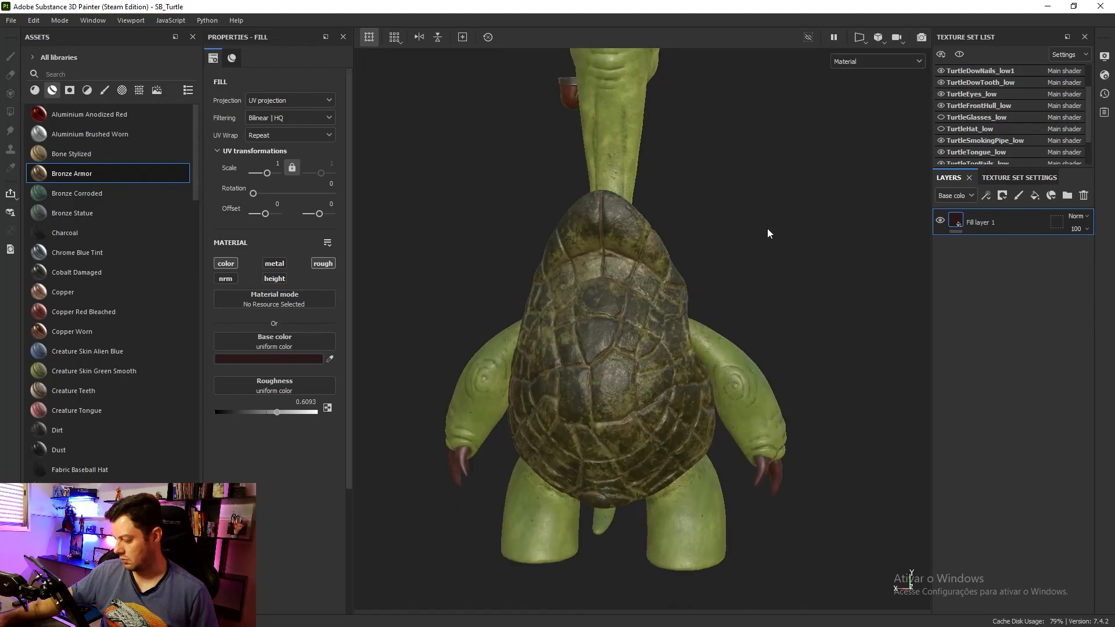
- Examine the shell's plates and grooves close up, along with the skin of the adjoining arm from behind
middle_click_drag(702, 203, 691, 164, "alt")
scroll(632, 254, "up", 8)
scroll(613, 233, "down", 5)
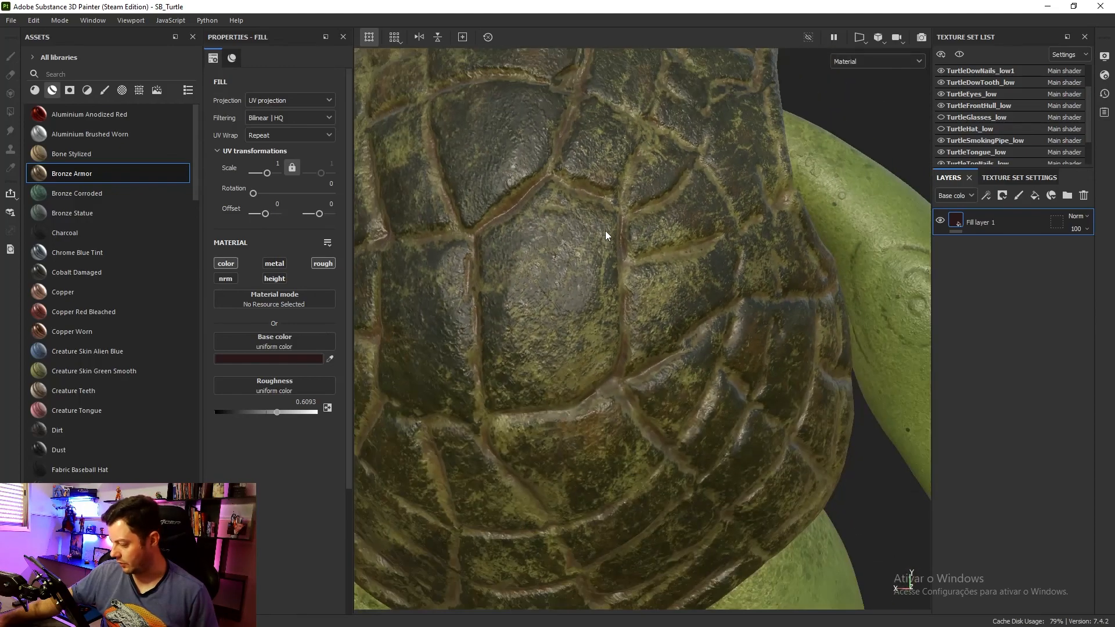
left_click_drag(605, 232, 584, 239, "alt")
scroll(578, 244, "up", 3)
middle_click_drag(577, 244, 787, 347, "alt")
scroll(787, 347, "down", 4)
left_click_drag(778, 343, 714, 348, "alt")
middle_click_drag(709, 394, 698, 265, "alt")
middle_click_drag(511, 227, 633, 349, "alt")
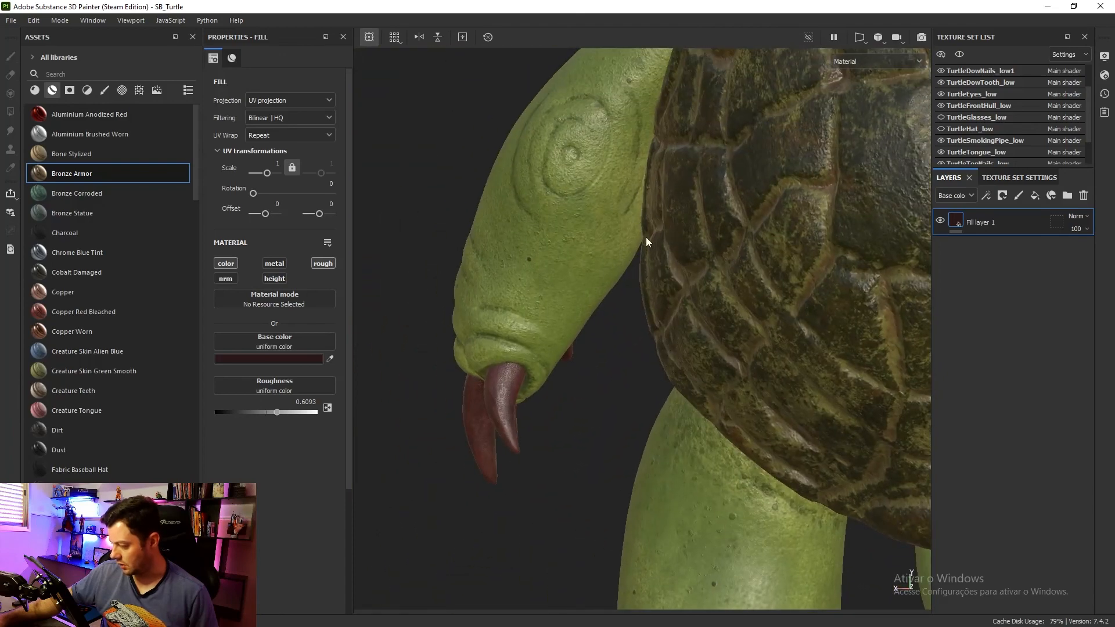
- Examine the clawed hand, the cream belly plates and the legs close up from the front
middle_click_drag(644, 241, 468, 256, "alt")
left_click_drag(482, 257, 813, 279, "alt")
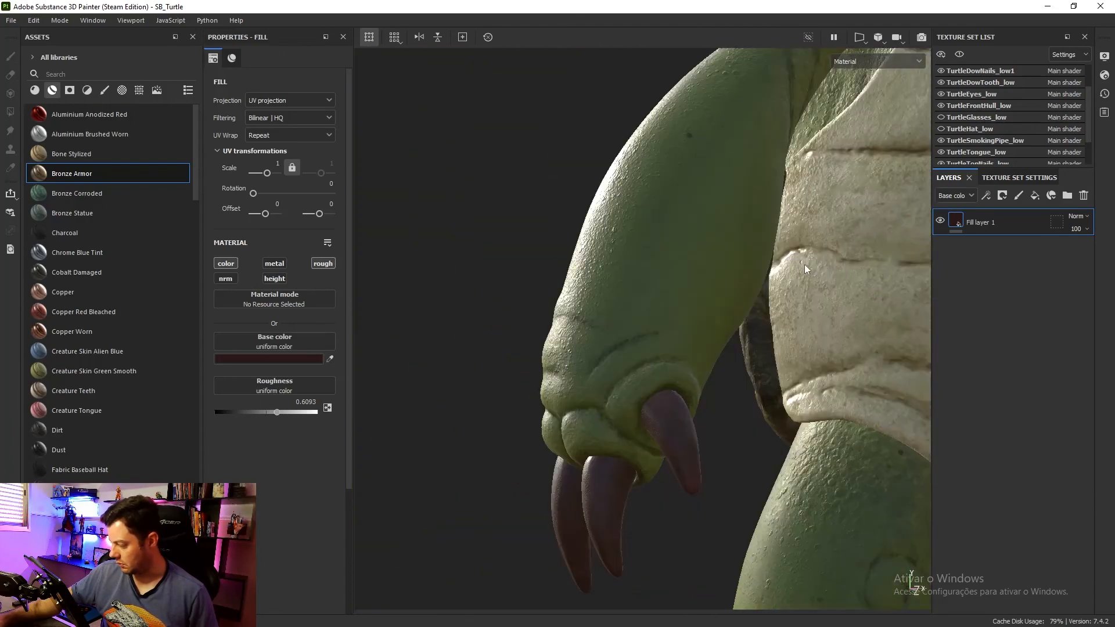
middle_click_drag(813, 279, 518, 297, "alt")
middle_click_drag(726, 267, 871, 99, "alt")
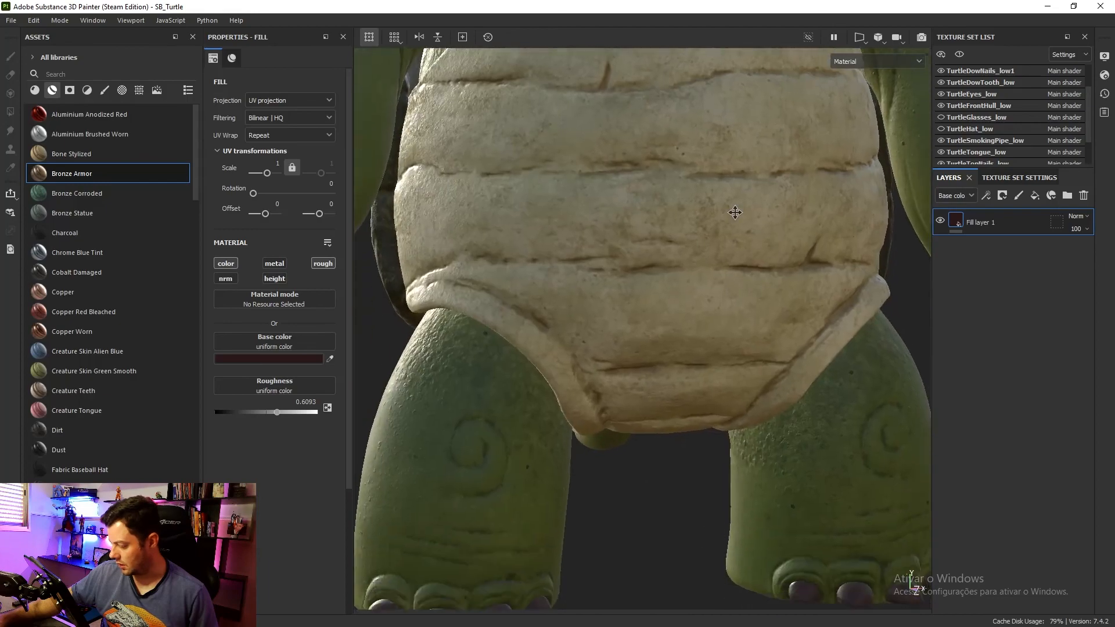
middle_click_drag(734, 212, 700, 312, "alt")
right_click_drag(691, 445, 655, 312, "alt")
left_click_drag(657, 316, 600, 322, "alt")
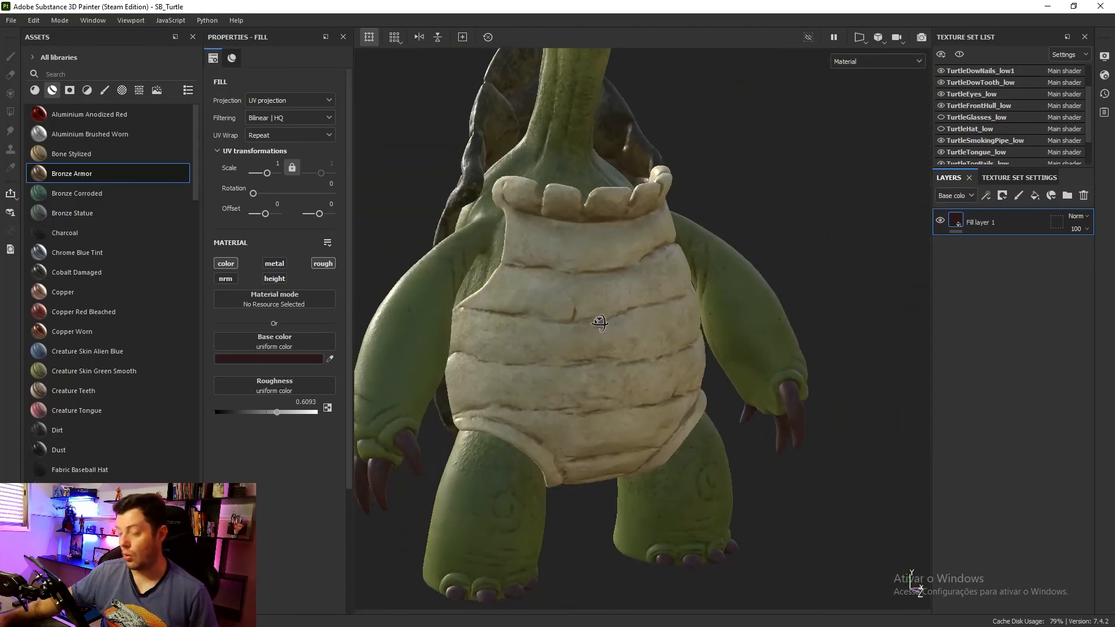
- Review the whole turtle from the front and slightly to either side, with the environment lighting rotated a little
right_click_drag(600, 321, 642, 368, "alt")
middle_click_drag(643, 368, 593, 439, "alt")
left_click_drag(723, 285, 611, 265, "alt")
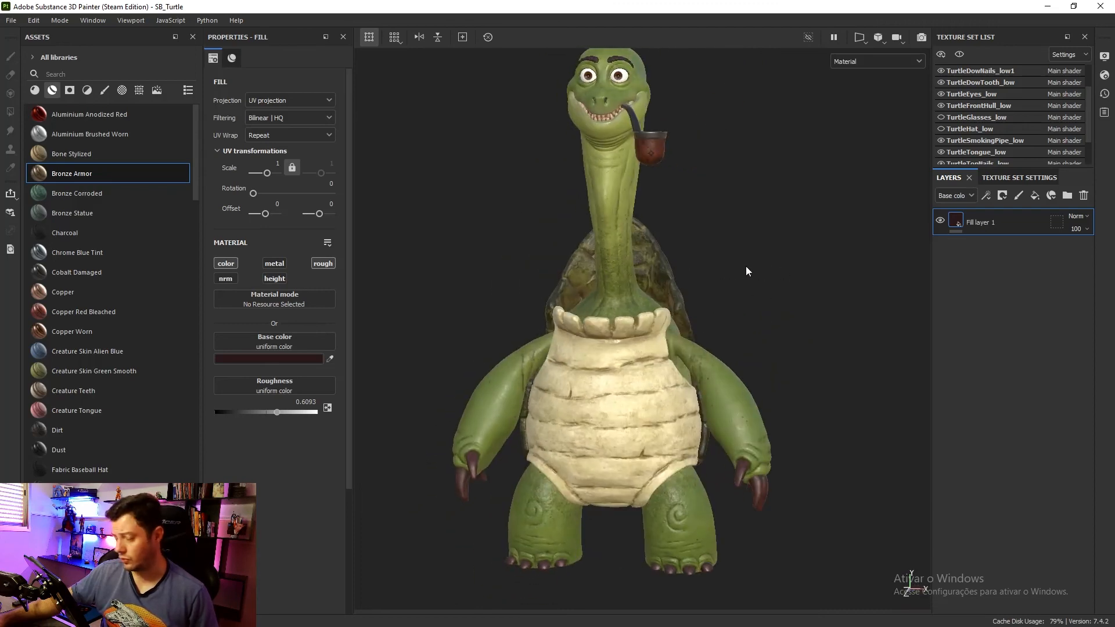
right_click_drag(765, 261, 773, 261, "shift")
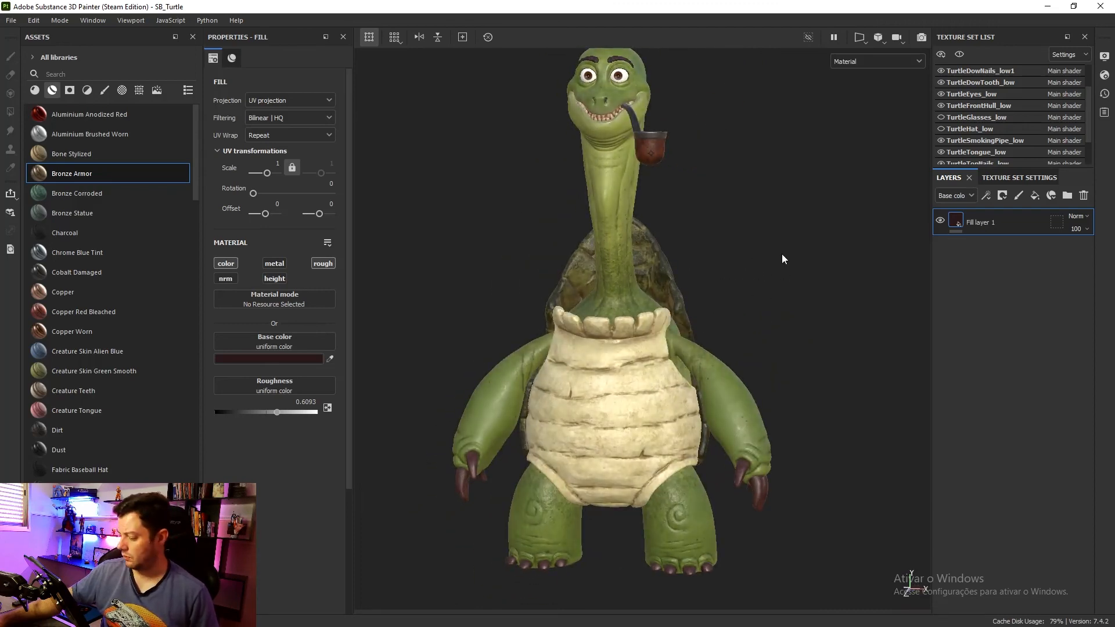
left_click_drag(783, 260, 772, 299, "alt")
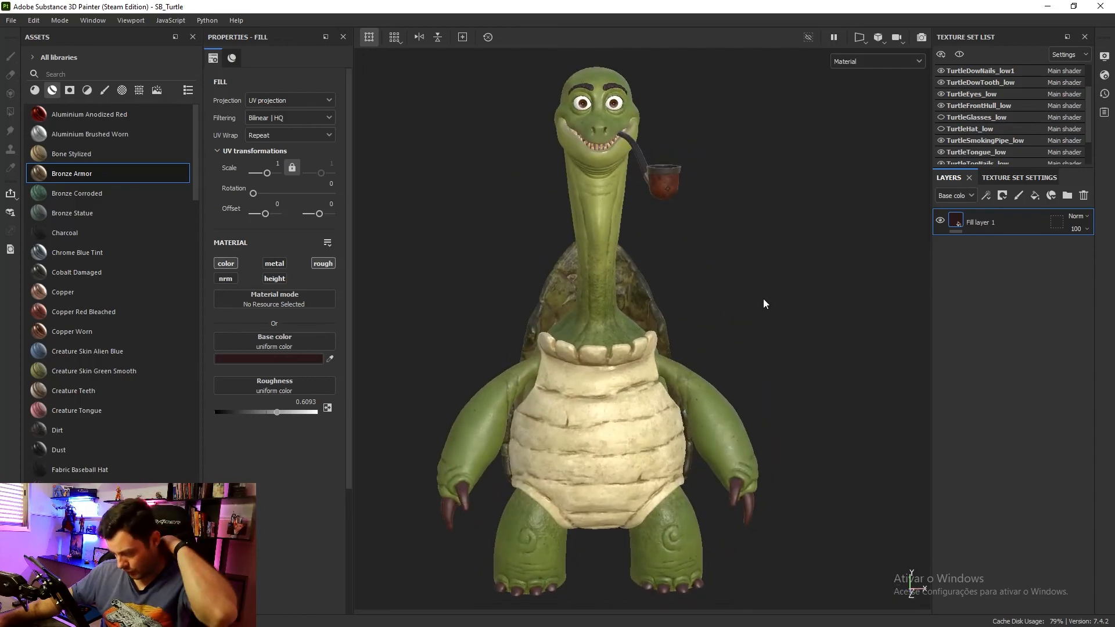
left_click_drag(704, 301, 622, 215, "alt")
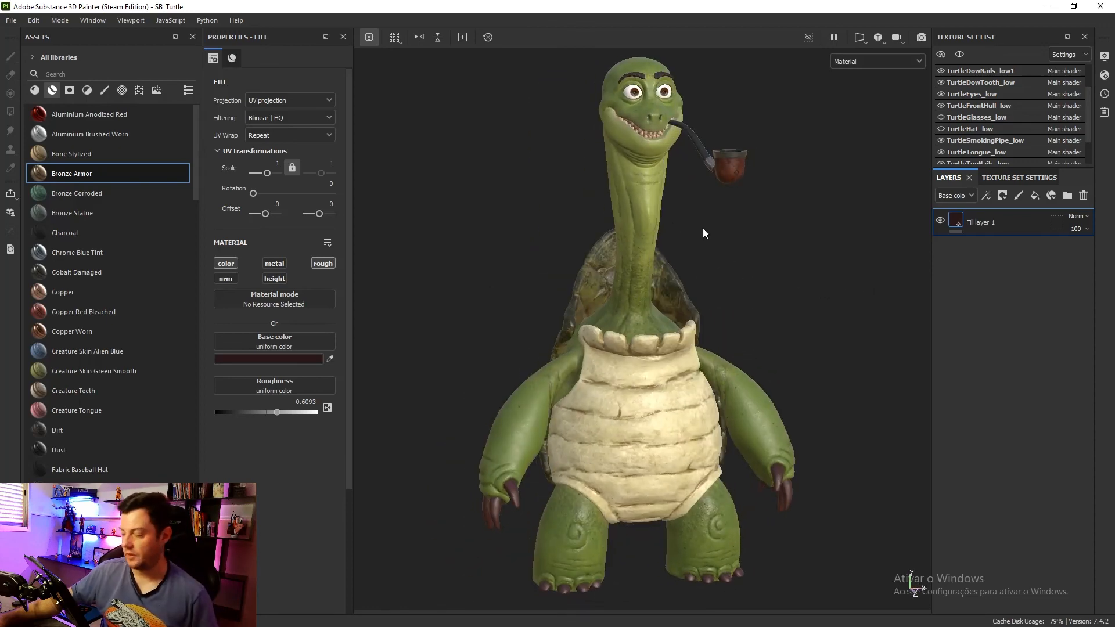
left_click_drag(701, 231, 731, 274, "alt")
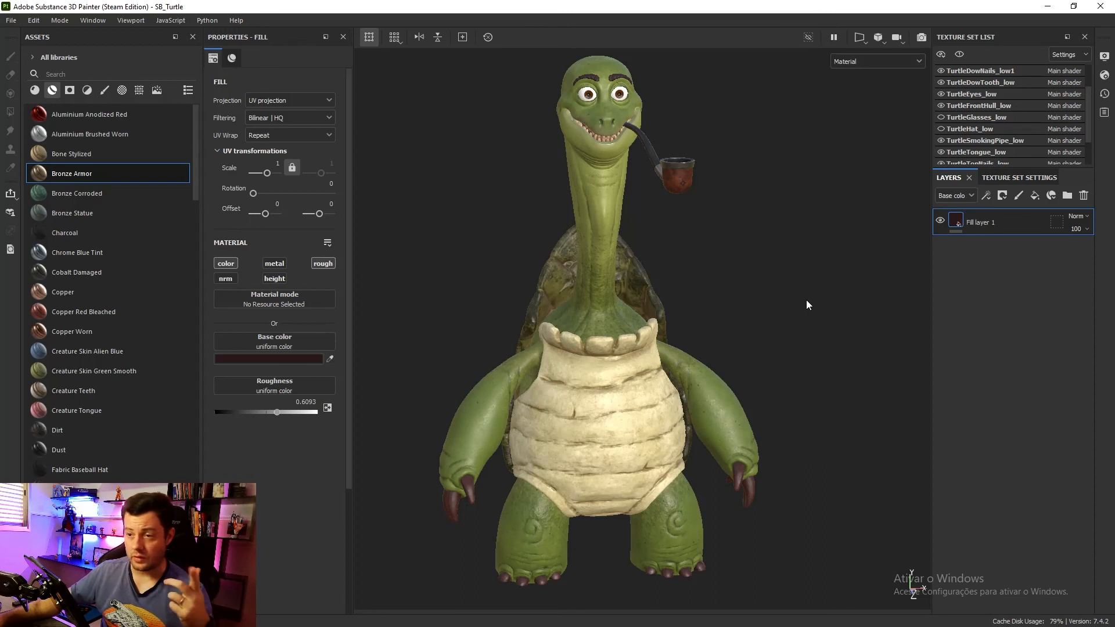
left_click_drag(589, 288, 592, 127, "alt")
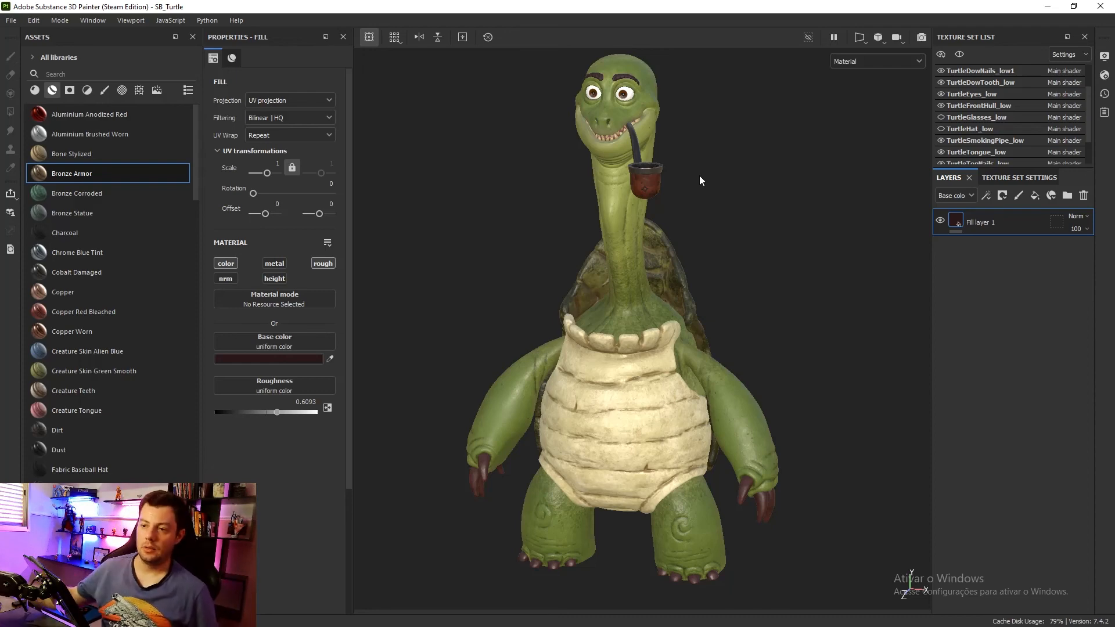
left_click_drag(810, 242, 750, 275, "alt")
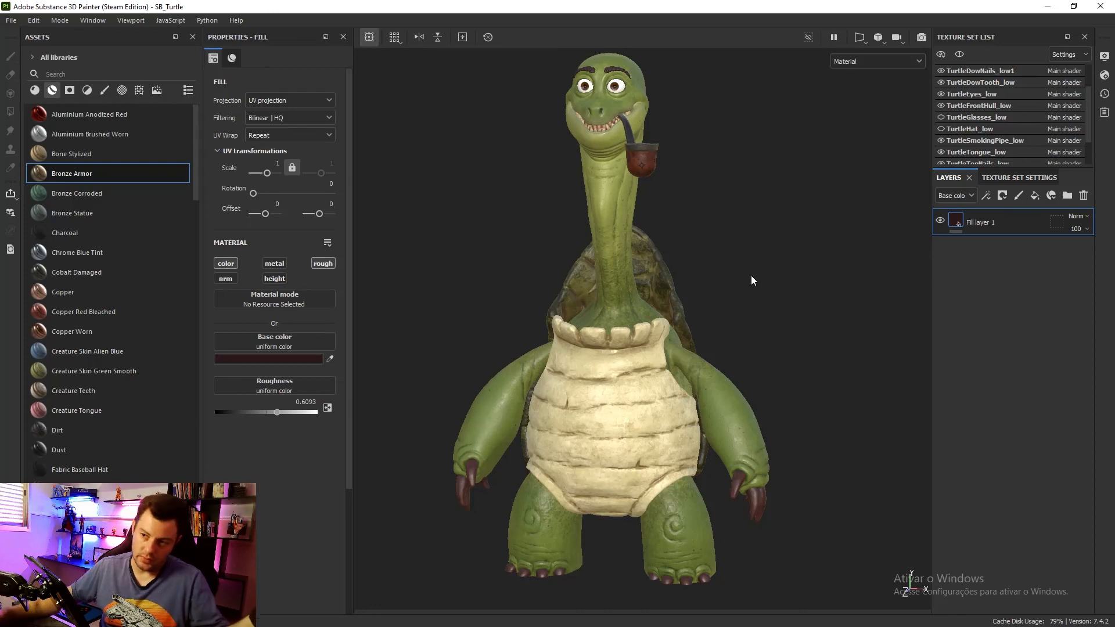